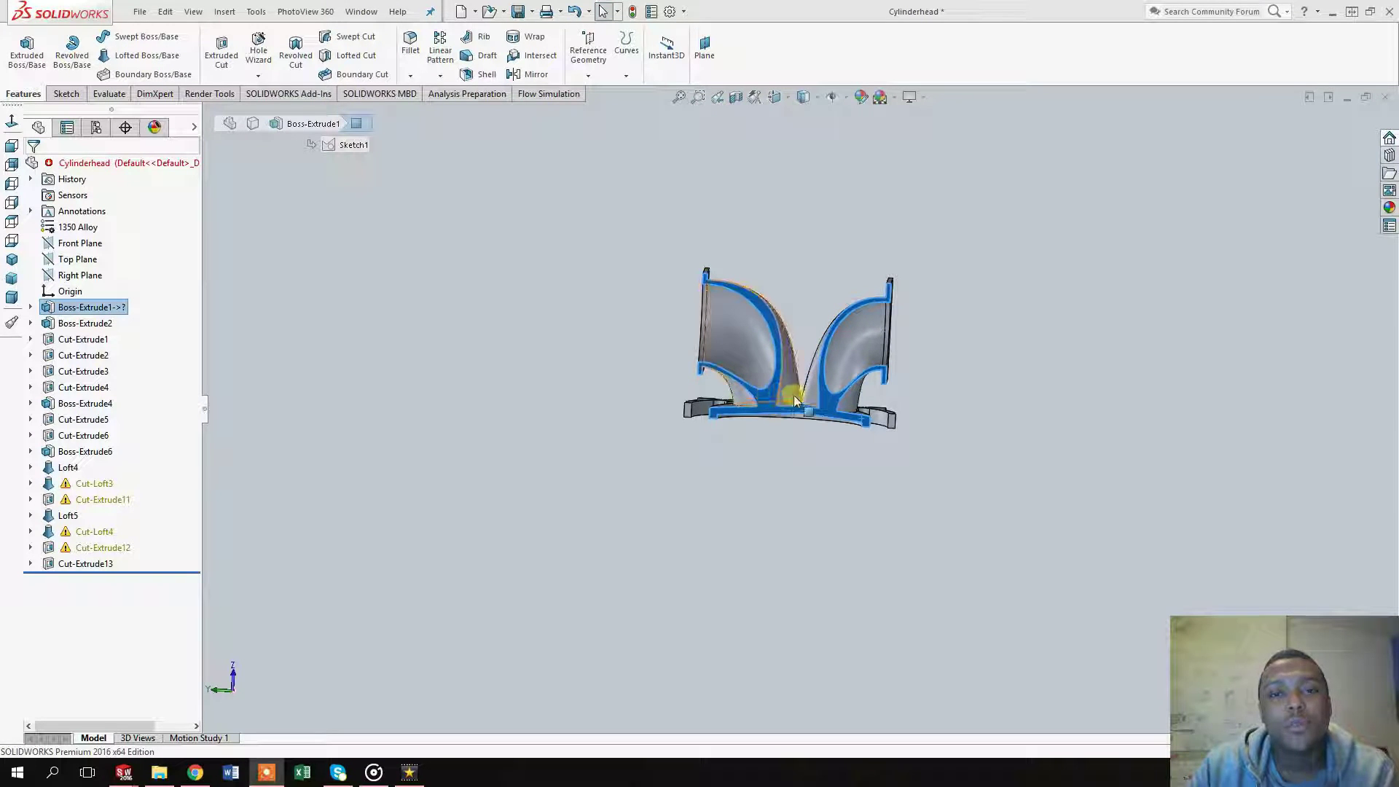
Step: Start a sketch on the flat underside face surrounding the larger valve opening of the cylinder head
{"action": "middle_click_drag", "start_coordinate": [792, 400], "coordinate": [797, 427]}
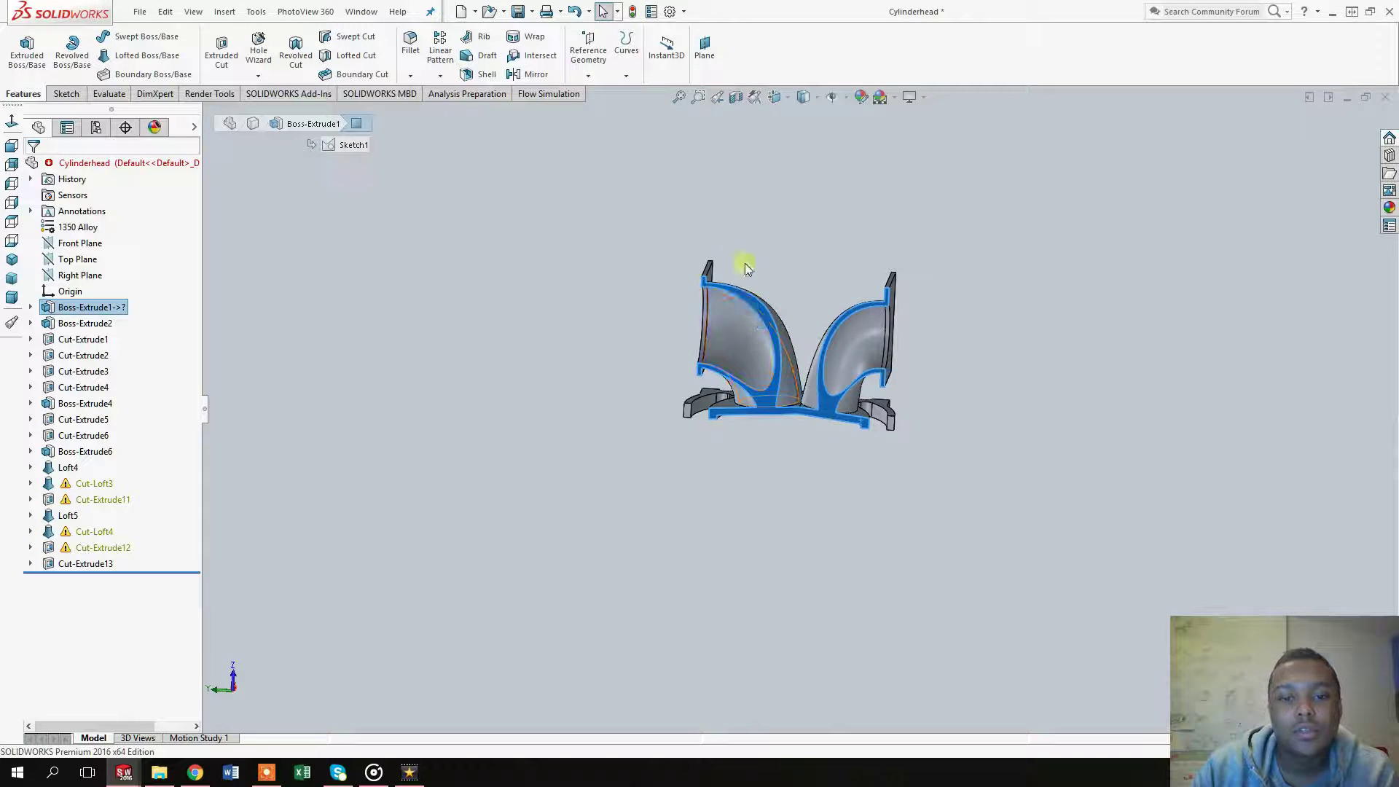
{"action": "middle_click_drag", "start_coordinate": [780, 320], "coordinate": [798, 435]}
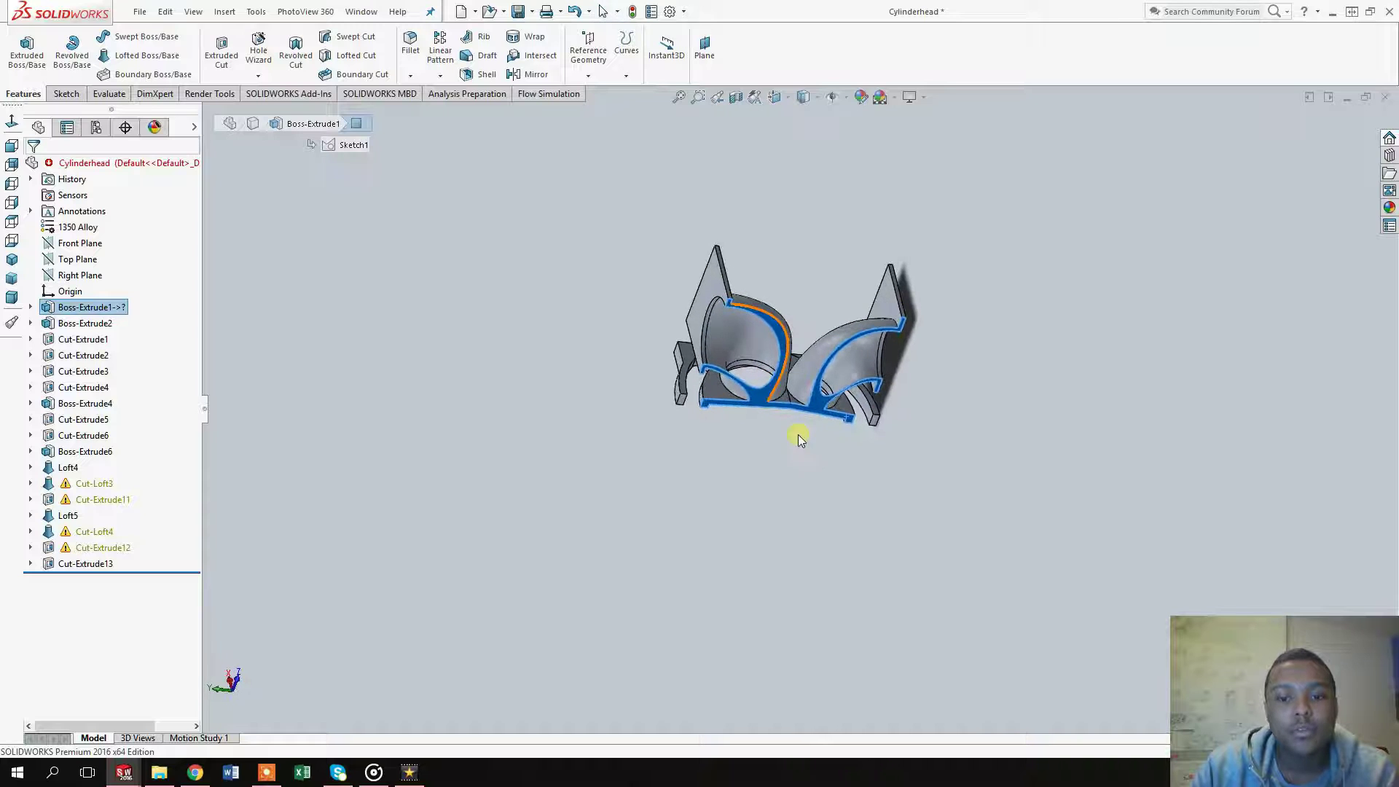
{"action": "left_click", "coordinate": [715, 392]}
{"action": "scroll", "coordinate": [790, 400], "scroll_direction": "down", "scroll_amount": 5}
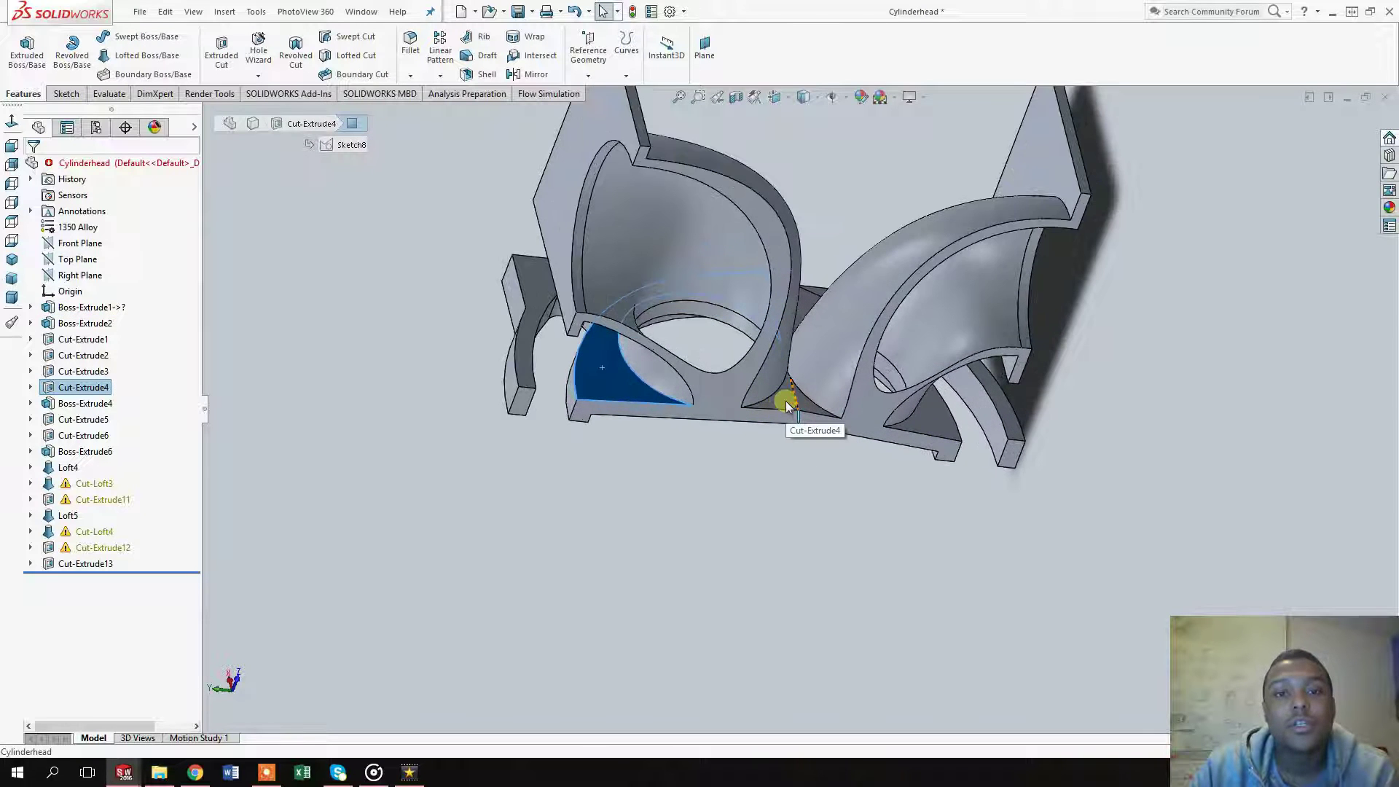
{"action": "middle_click_drag", "start_coordinate": [642, 405], "coordinate": [671, 421]}
{"action": "left_click", "coordinate": [671, 417]}
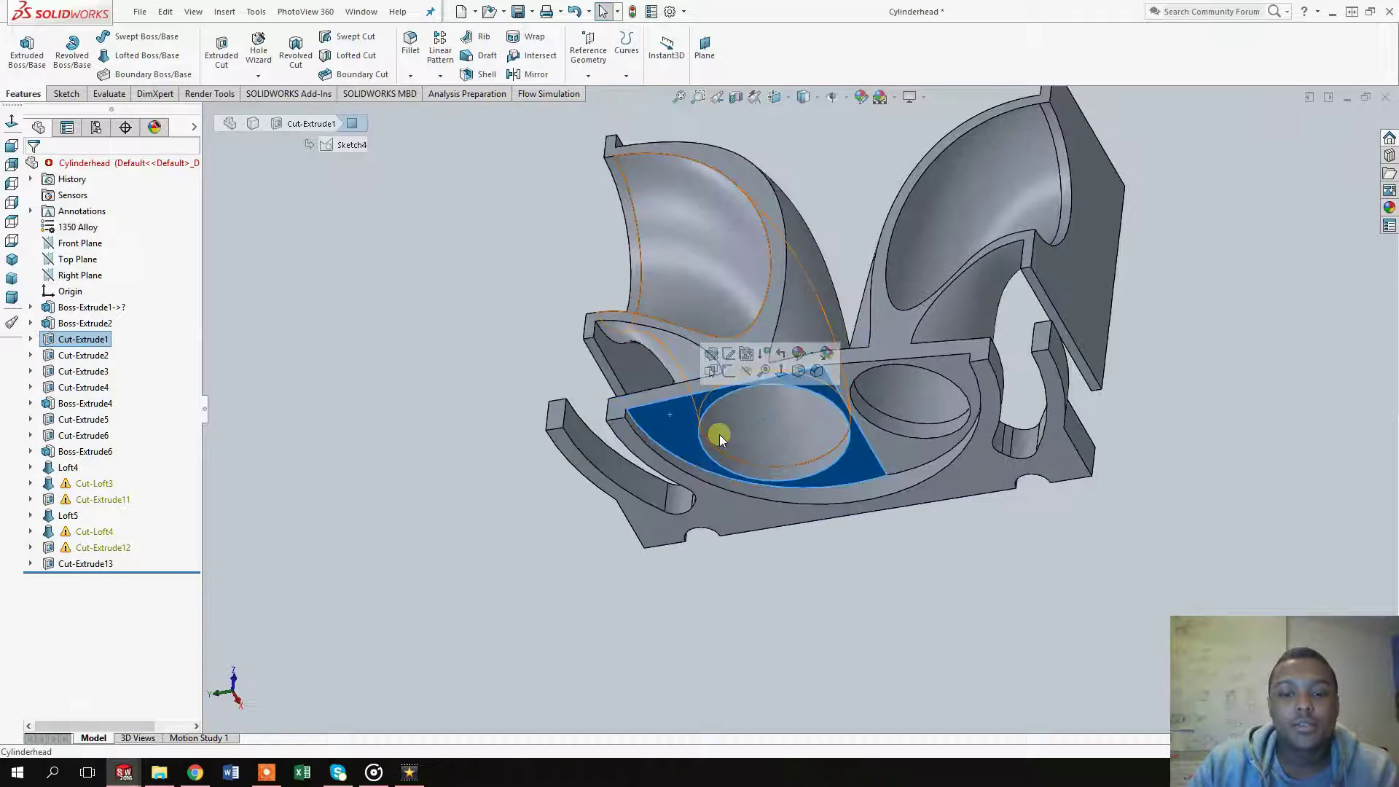
{"action": "left_click", "coordinate": [65, 93]}
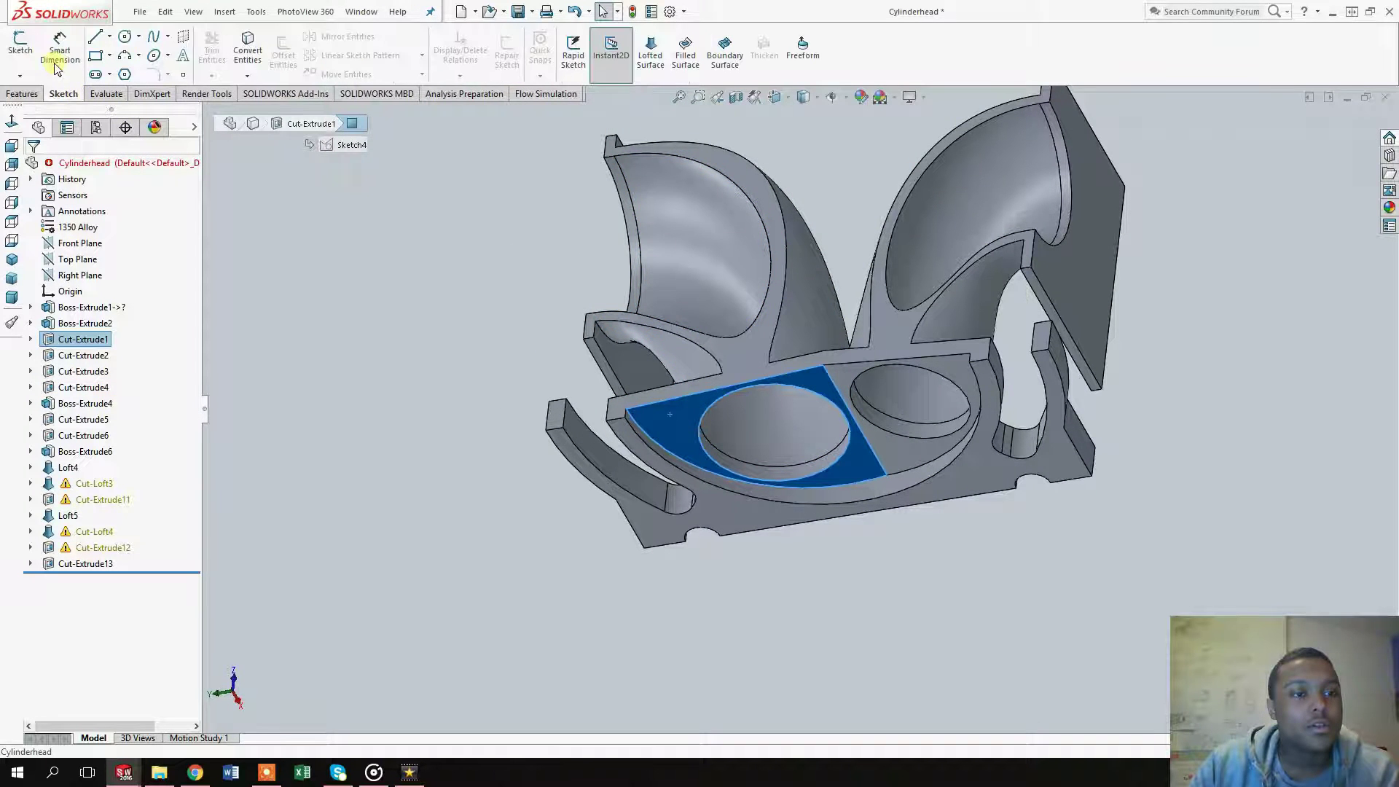
{"action": "left_click", "coordinate": [20, 43]}
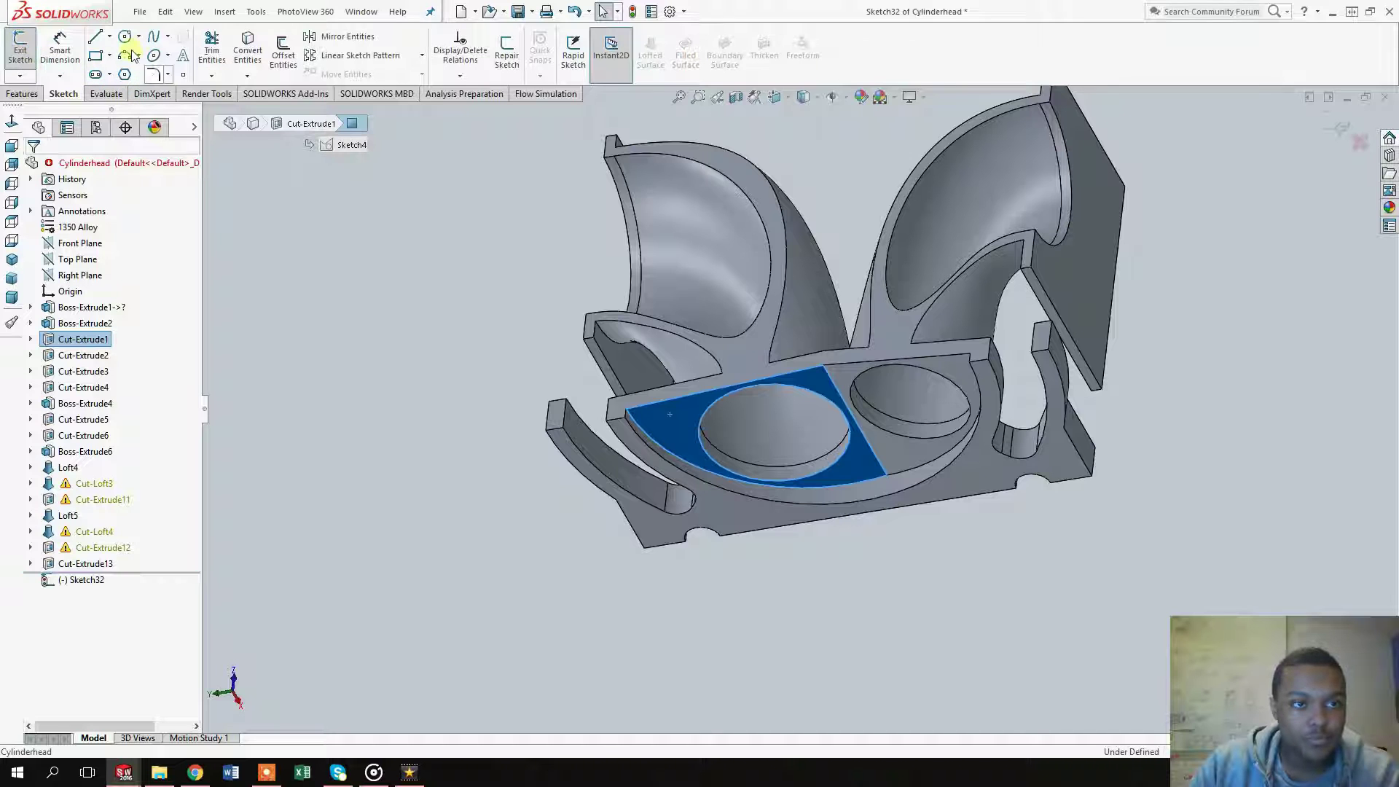
Step: Convert the circular edge of the larger valve opening into the sketch
{"action": "key", "text": "Escape"}
{"action": "left_click", "coordinate": [248, 50]}
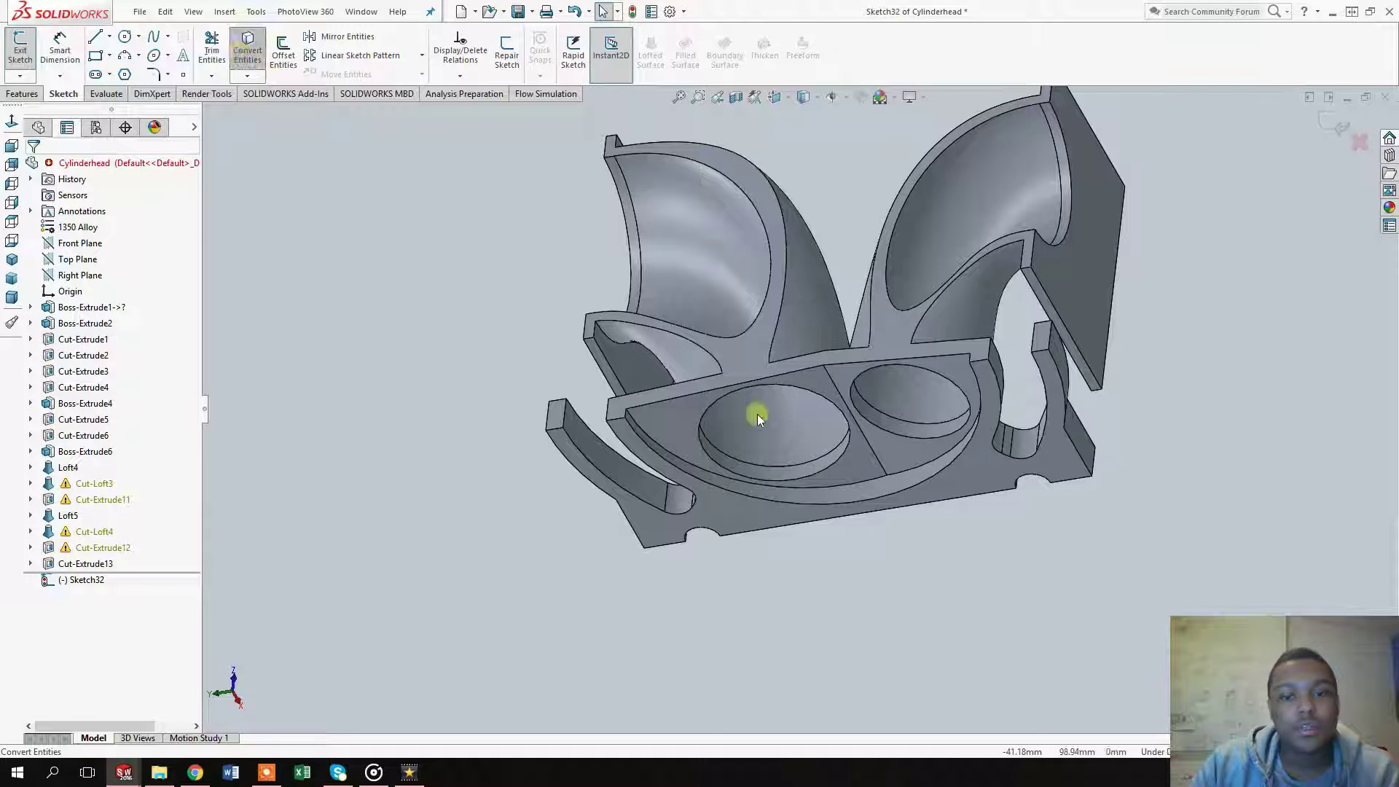
{"action": "left_click", "coordinate": [818, 471]}
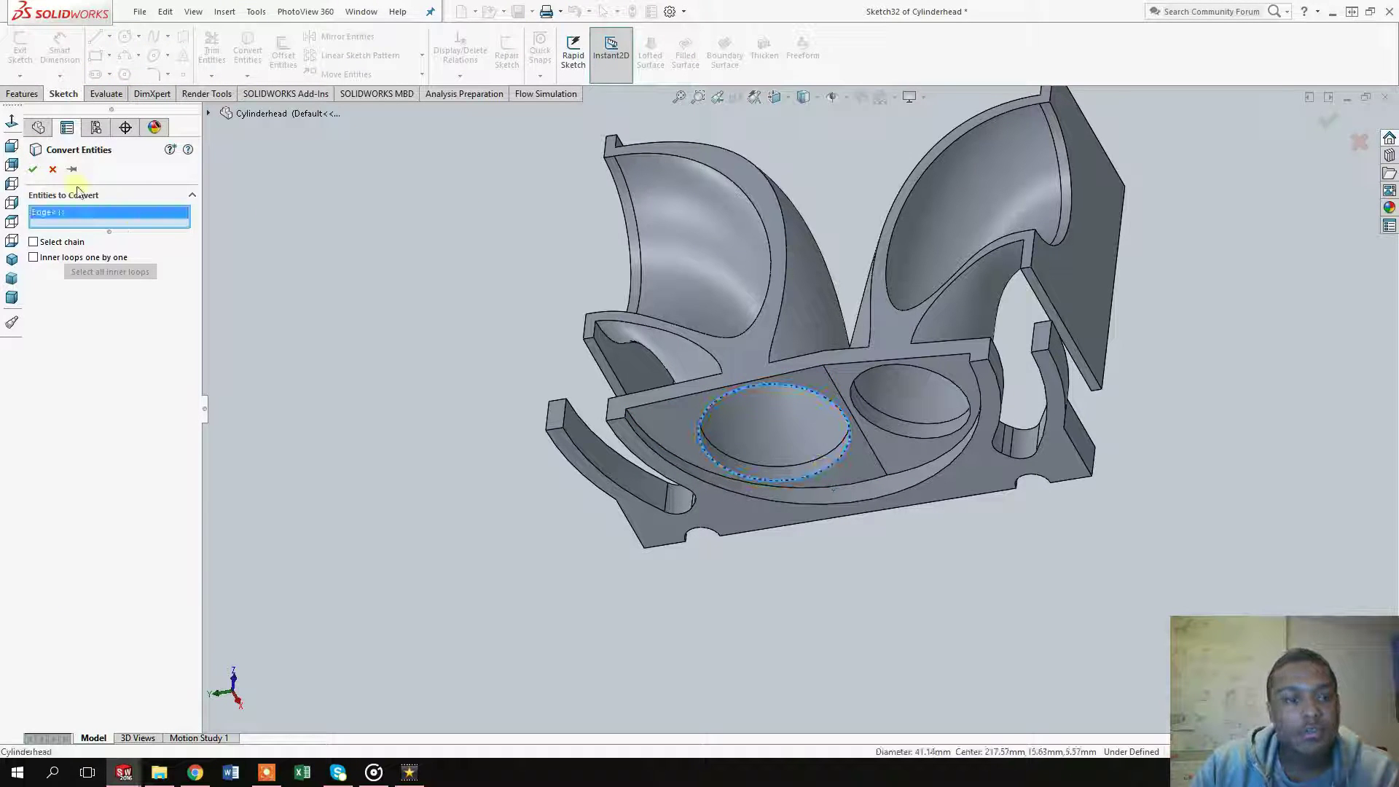
{"action": "key", "text": "Return"}
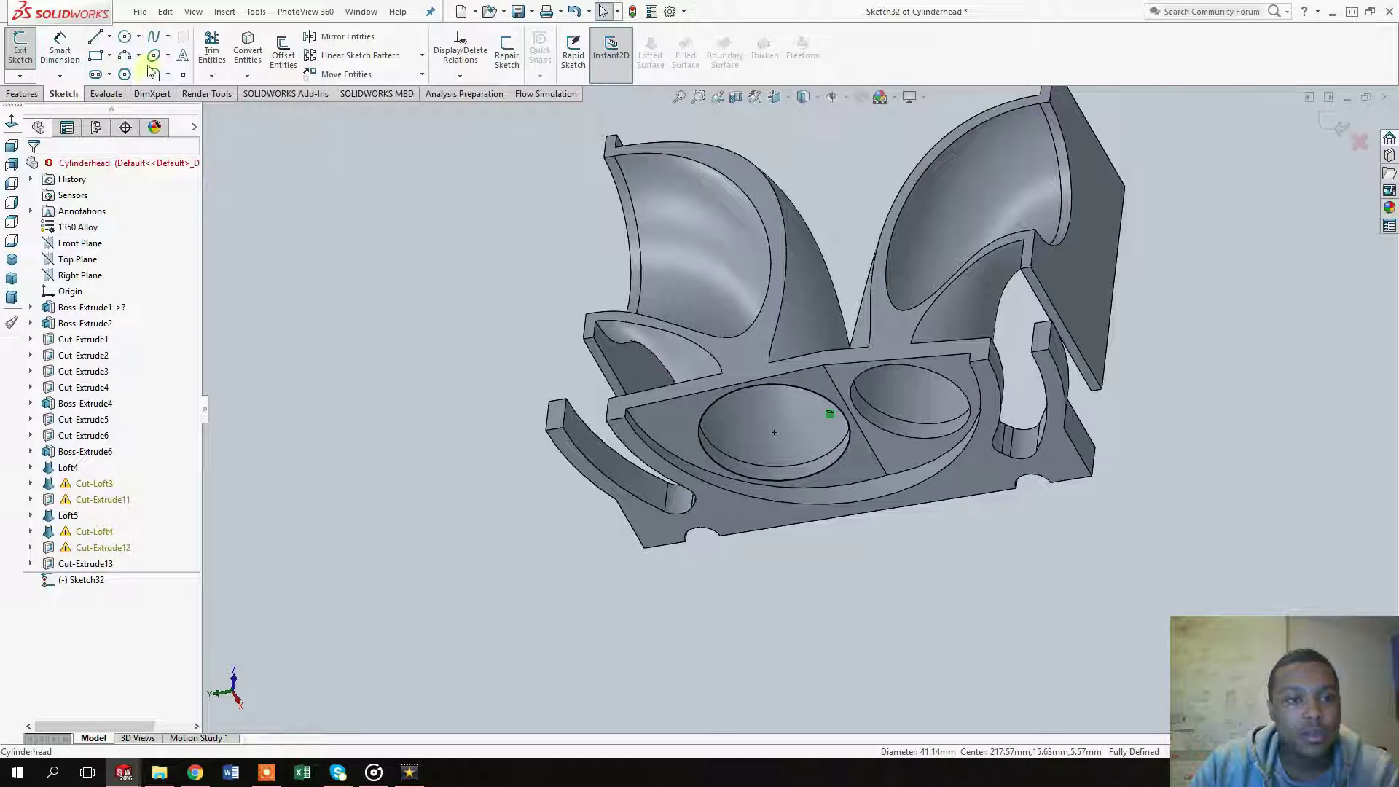
Step: Sketch two concentric circles at the valve opening's center, the inner with a 5 mm radius and the outer about 6.2 mm in radius
{"action": "left_click", "coordinate": [124, 38]}
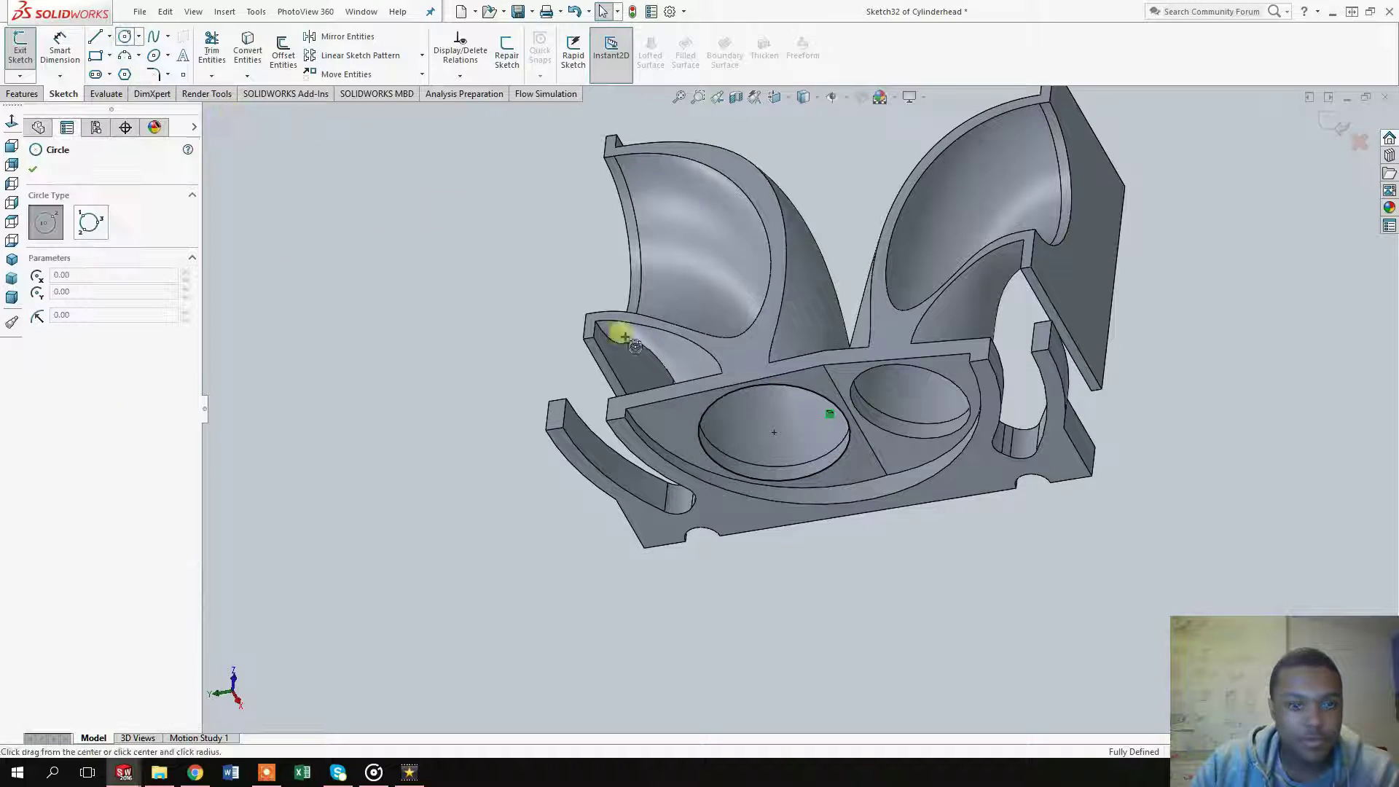
{"action": "left_click", "coordinate": [774, 433]}
{"action": "left_click", "coordinate": [802, 445]}
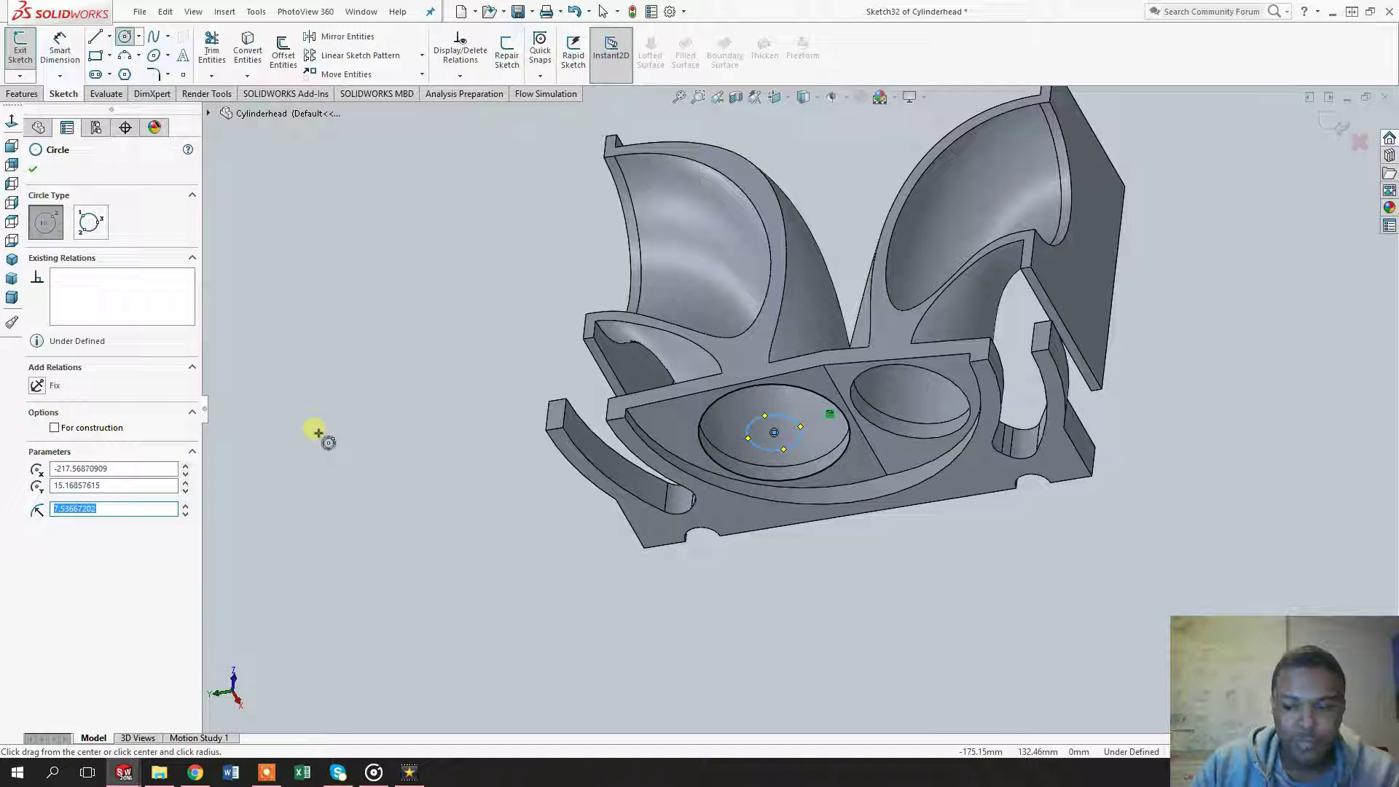
{"action": "mouse_move", "coordinate": [743, 363]}
{"action": "middle_mouse_down"}
{"action": "mouse_move", "coordinate": [743, 329]}
{"action": "mouse_move", "coordinate": [769, 431]}
{"action": "middle_mouse_up"}
{"action": "left_click", "coordinate": [774, 436]}
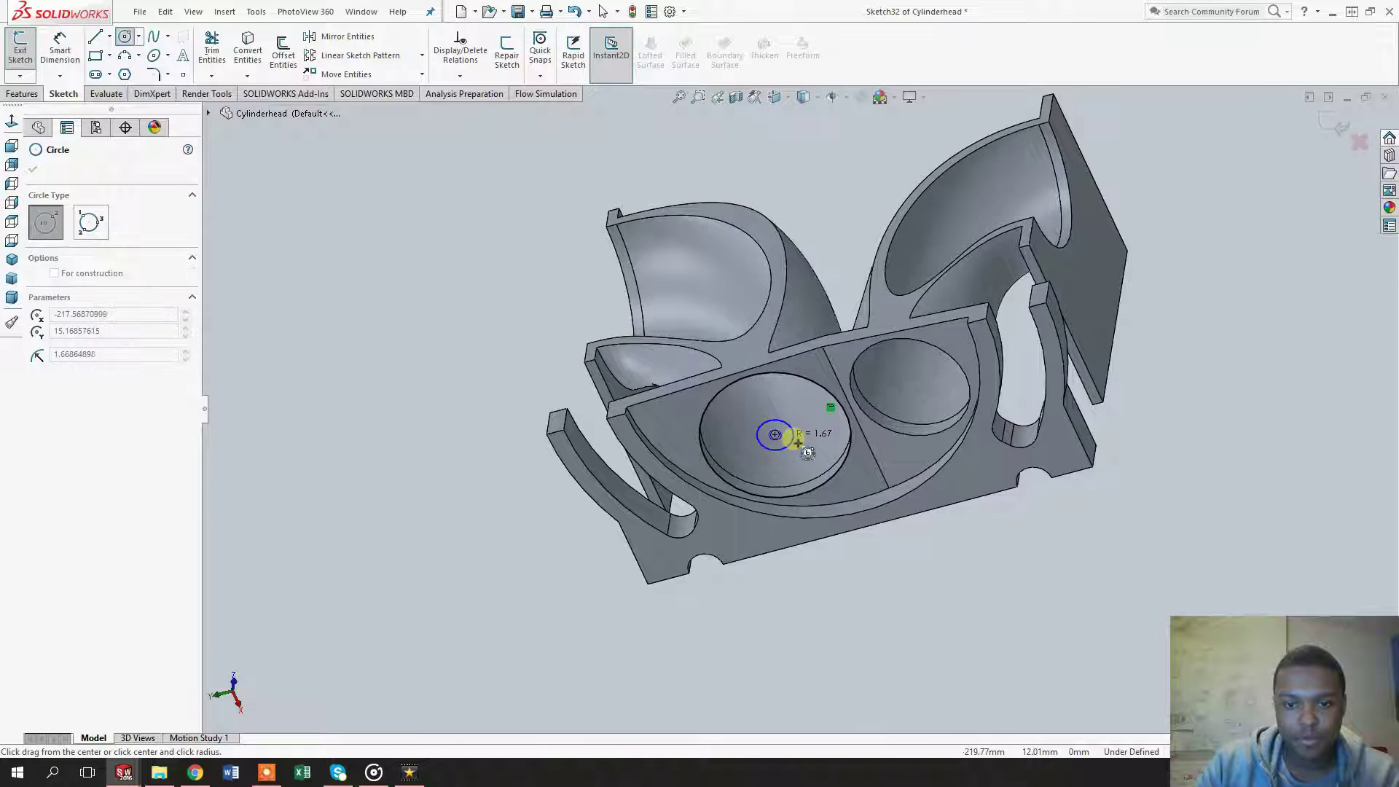
{"action": "scroll", "coordinate": [780, 437], "scroll_direction": "down", "scroll_amount": 5}
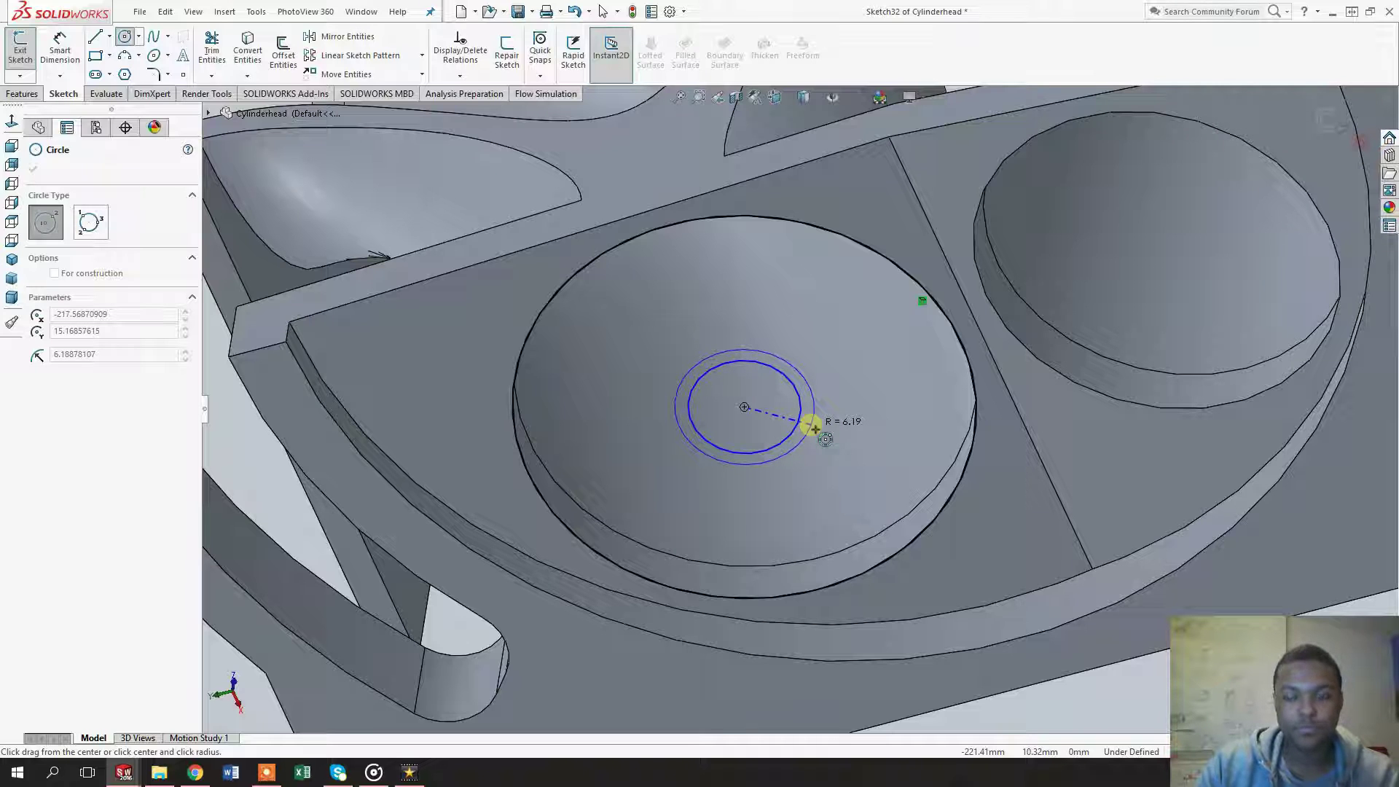
{"action": "left_click", "coordinate": [815, 428]}
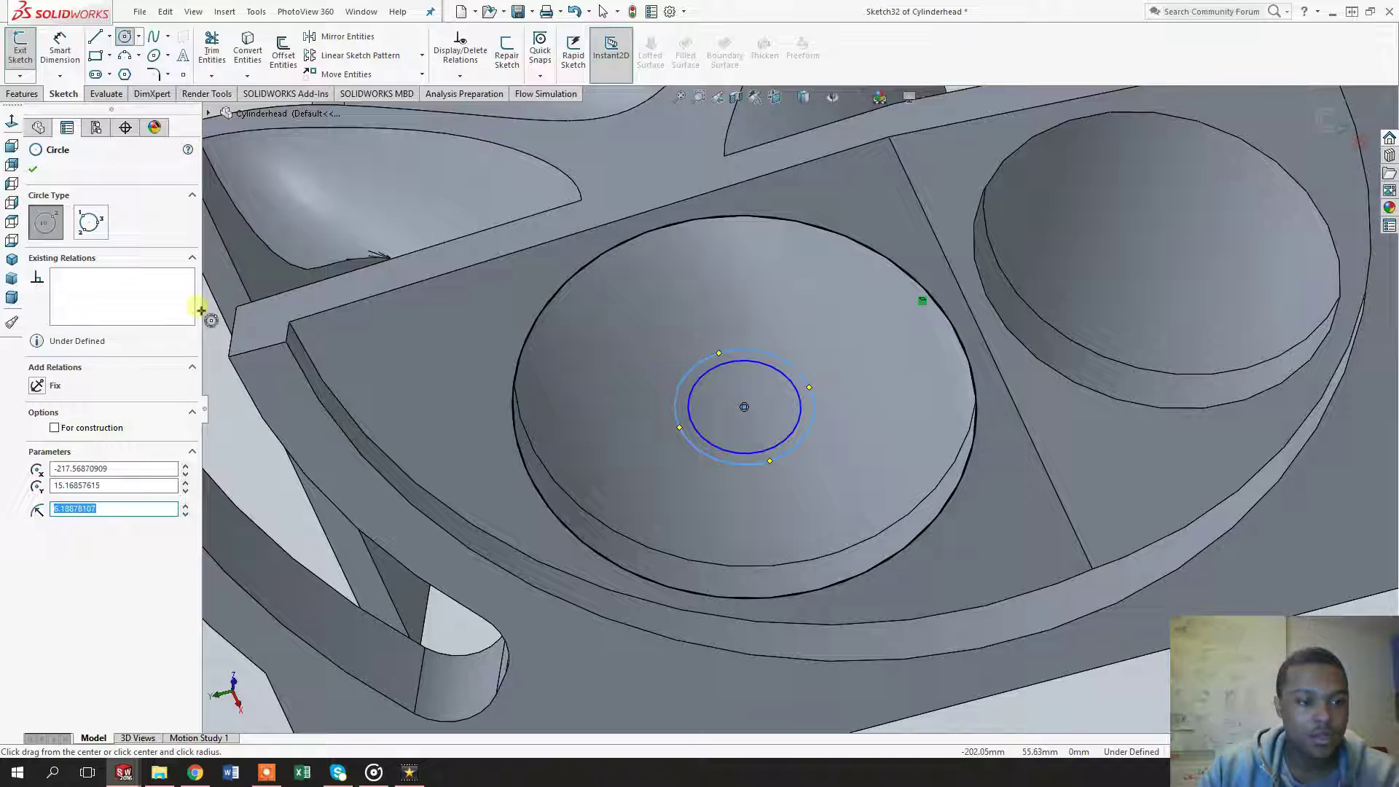
Step: Dimension the outer of the two small circles to a diameter of 13 mm
{"action": "left_click", "coordinate": [65, 51]}
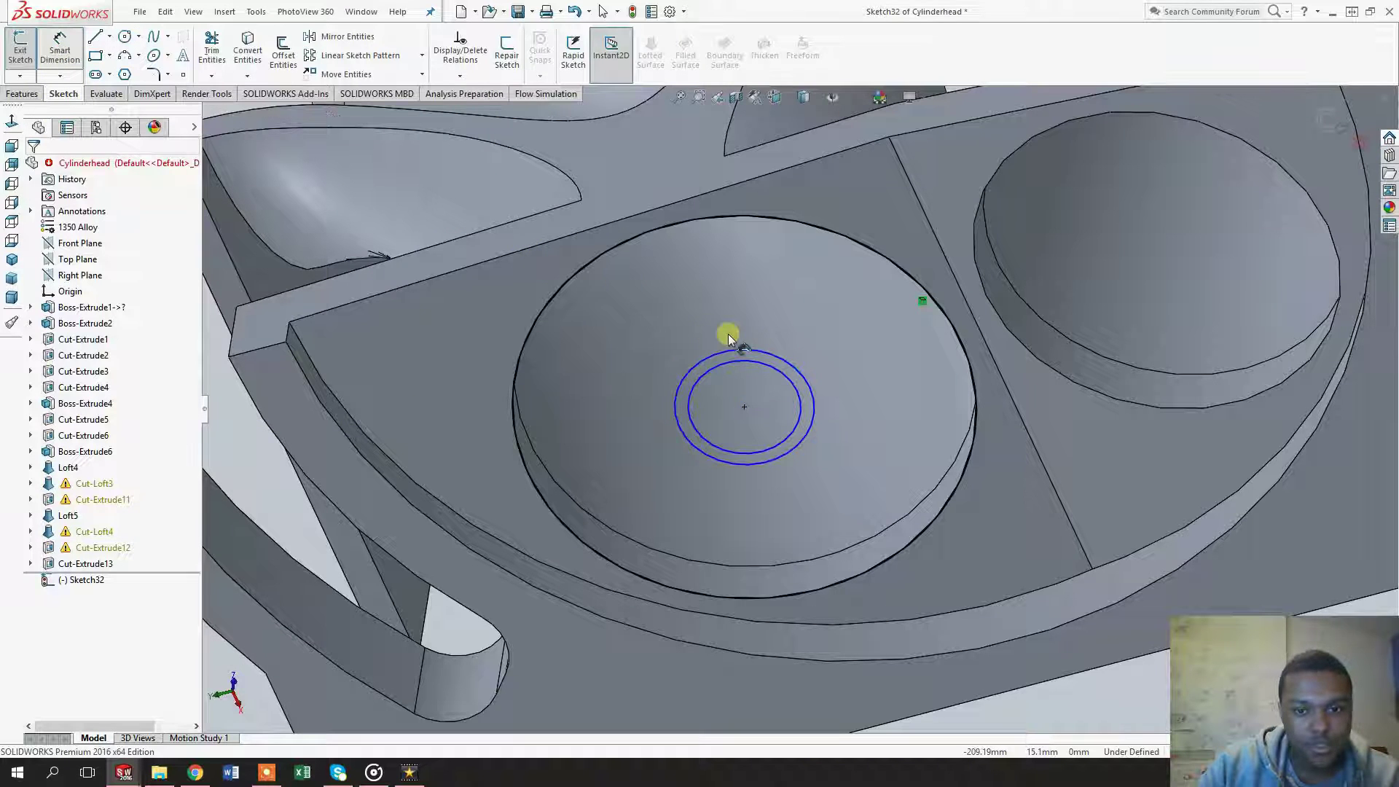
{"action": "left_click", "coordinate": [746, 351]}
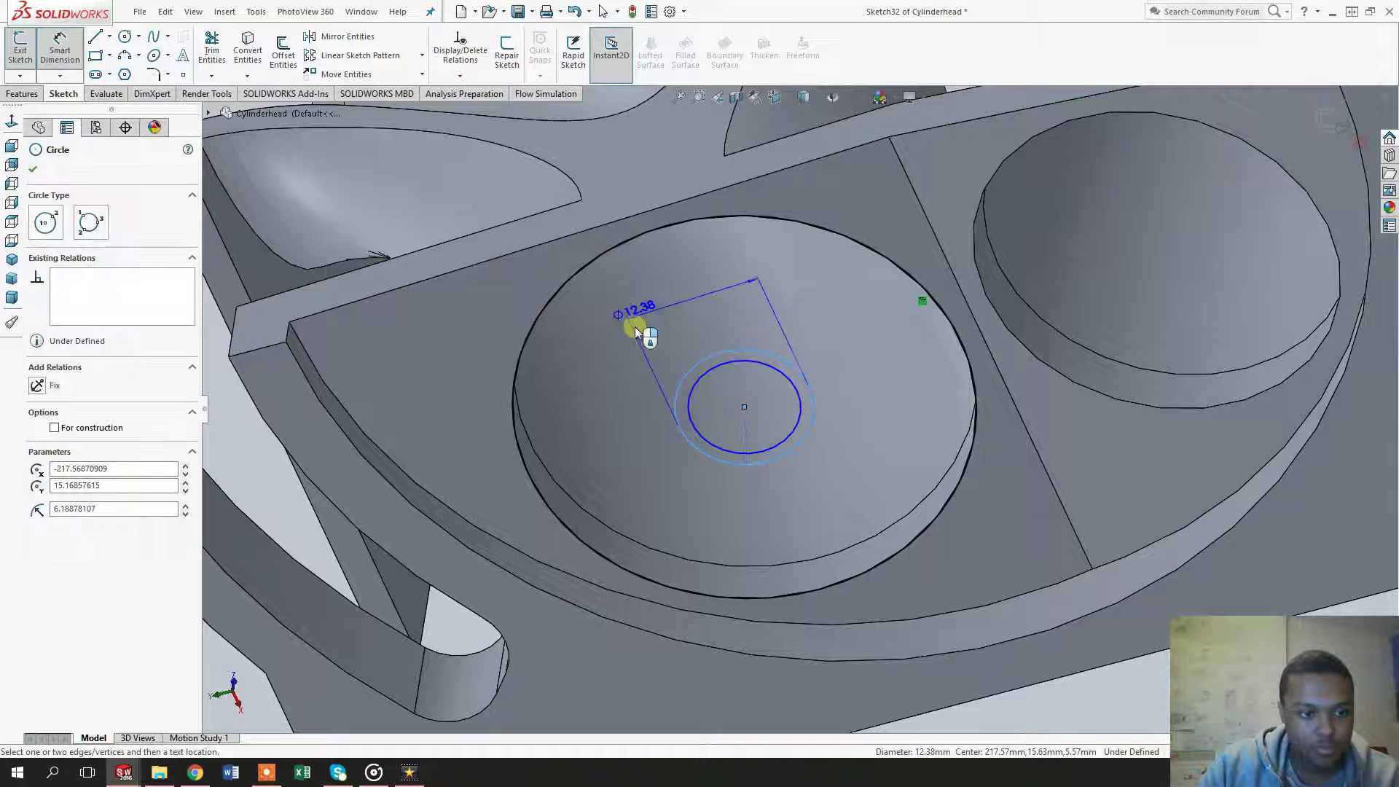
{"action": "left_click", "coordinate": [648, 335]}
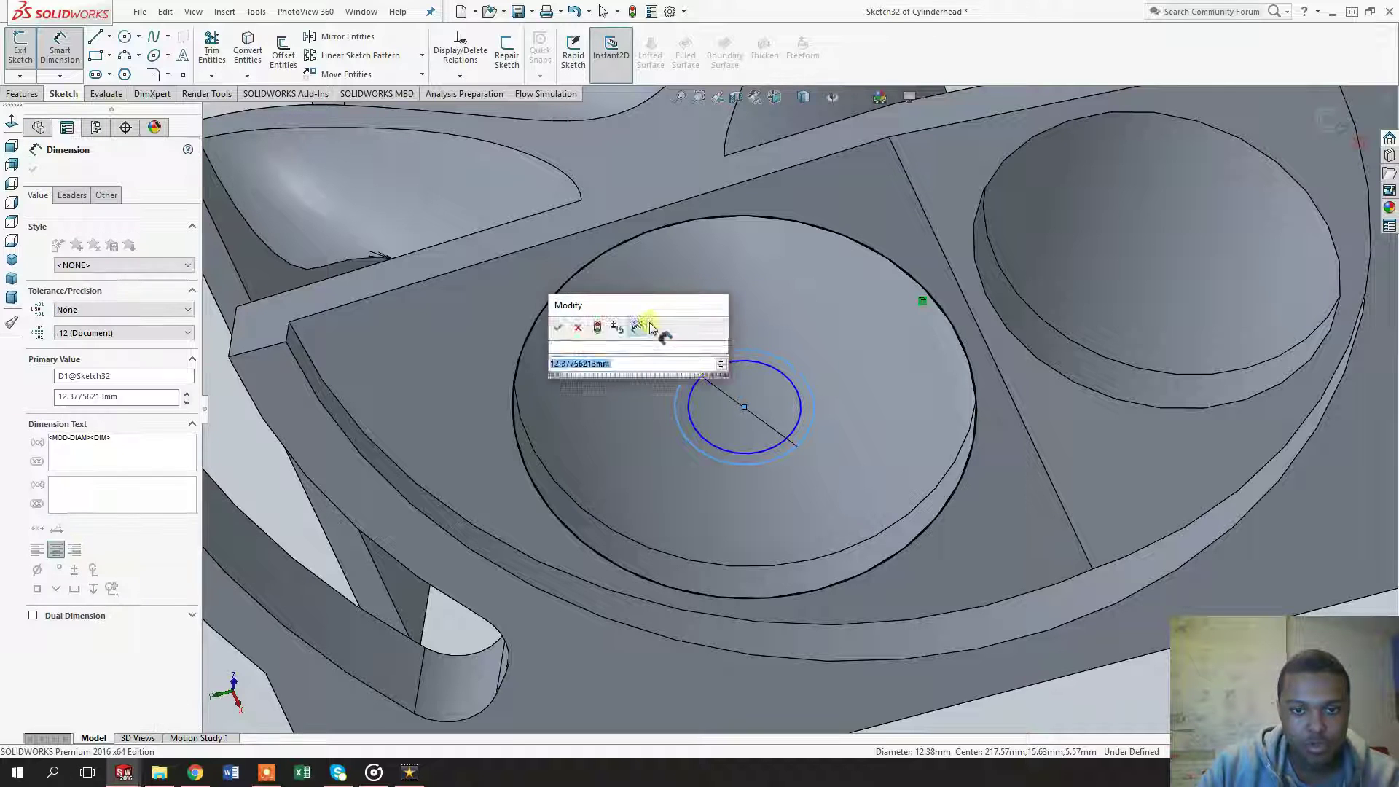
{"action": "type", "text": "13"}
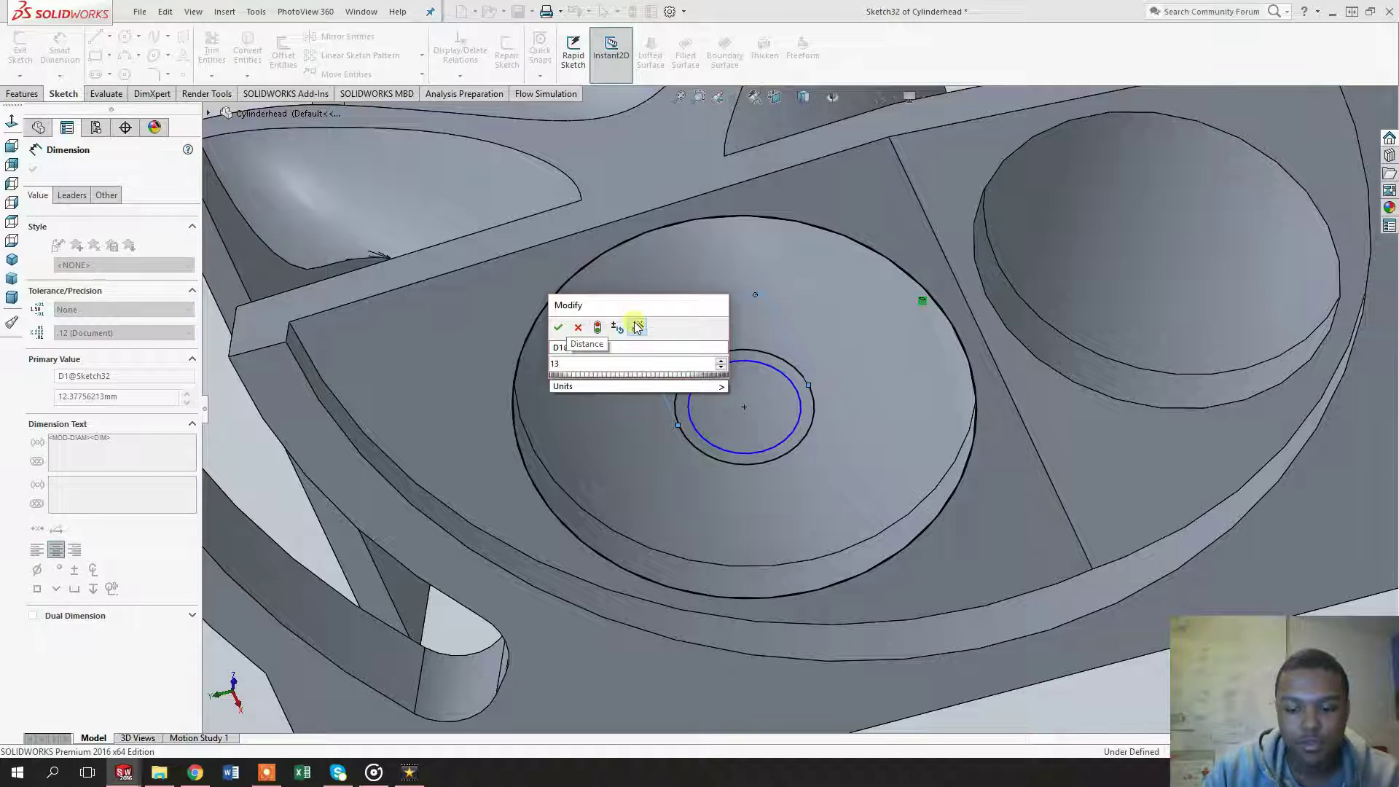
{"action": "key", "text": "Return"}
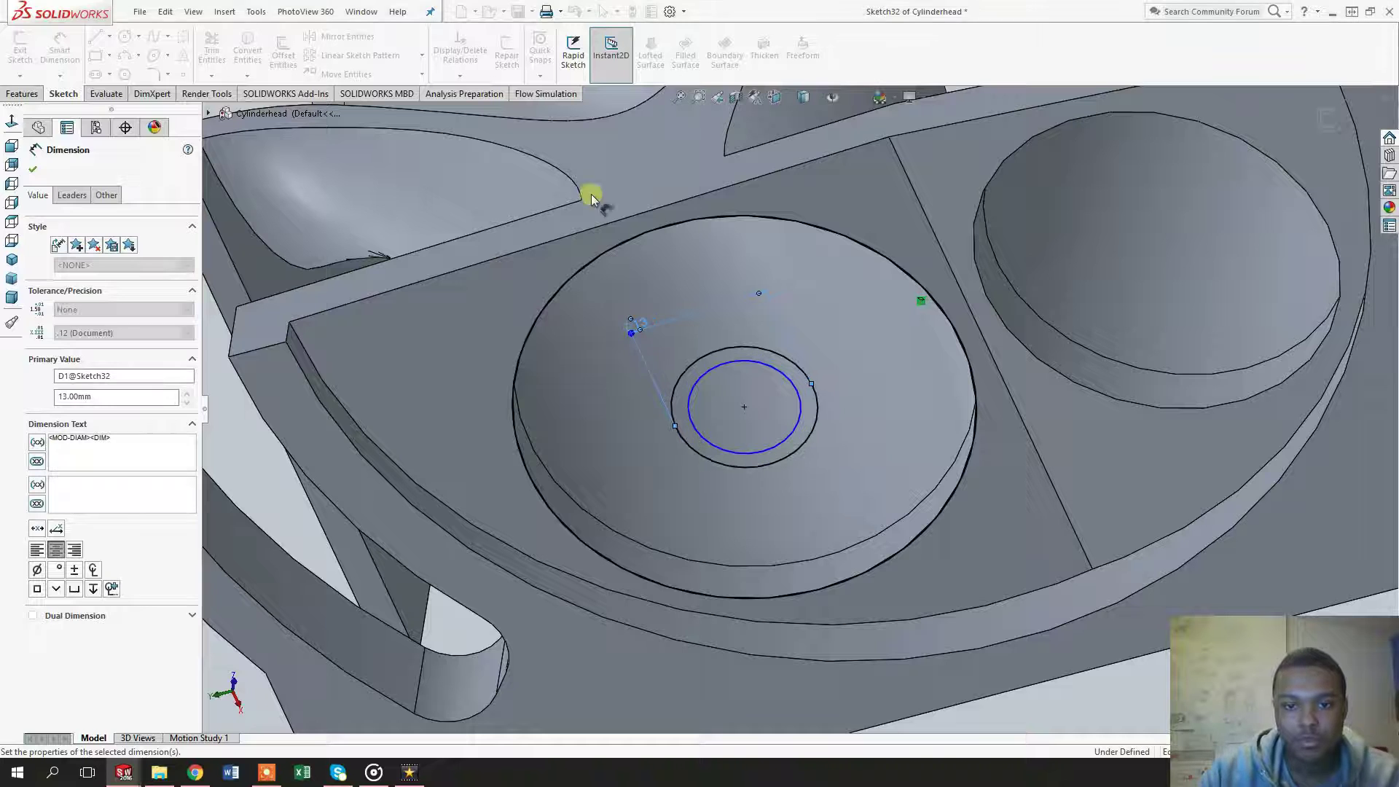
Step: Dimension the diameter of the inner small circle
{"action": "left_click", "coordinate": [786, 376]}
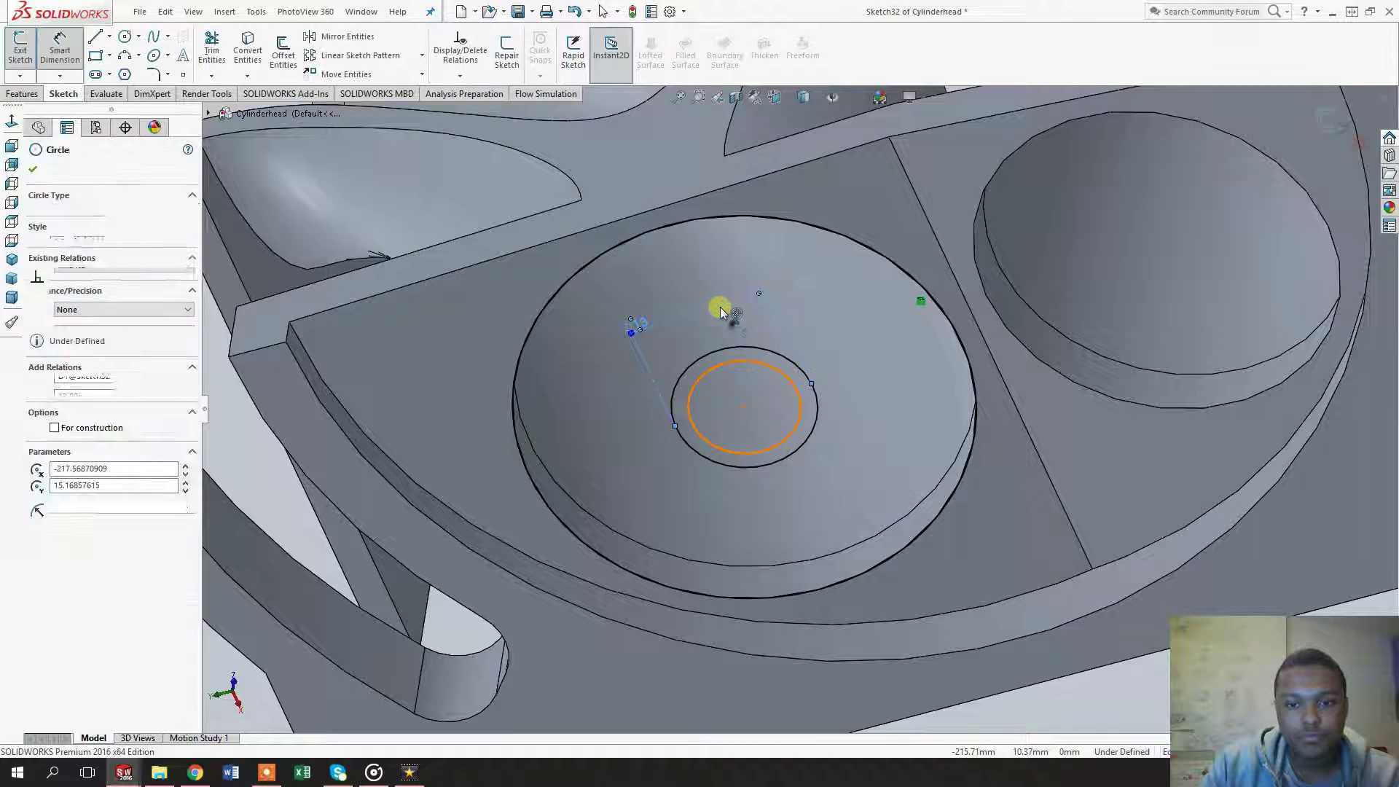
{"action": "left_click", "coordinate": [712, 321]}
{"action": "left_click", "coordinate": [712, 322]}
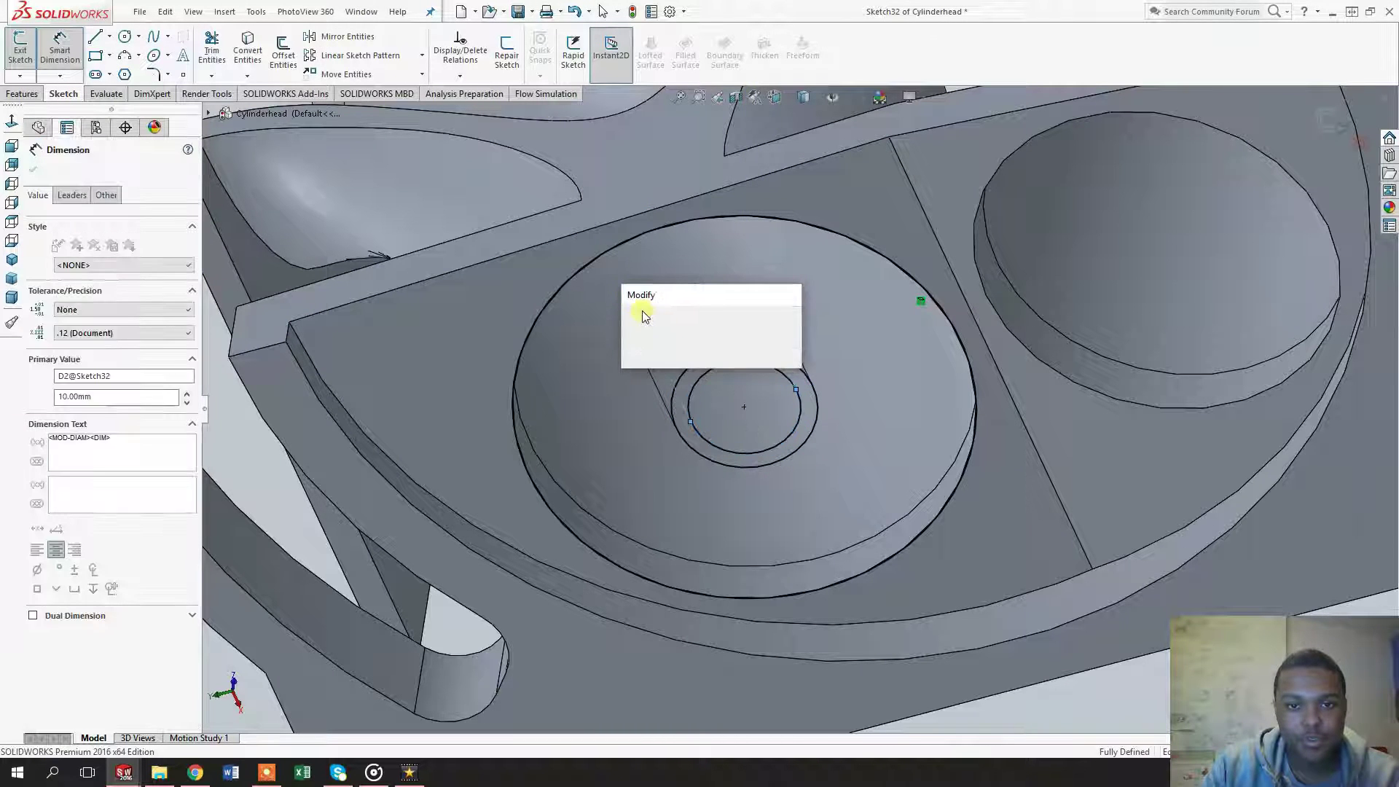
{"action": "left_click", "coordinate": [642, 316]}
Step: Extrude the ring between the two small circles 90 mm blind in the reversed direction, up through the port, merged with the body
{"action": "left_click", "coordinate": [22, 93]}
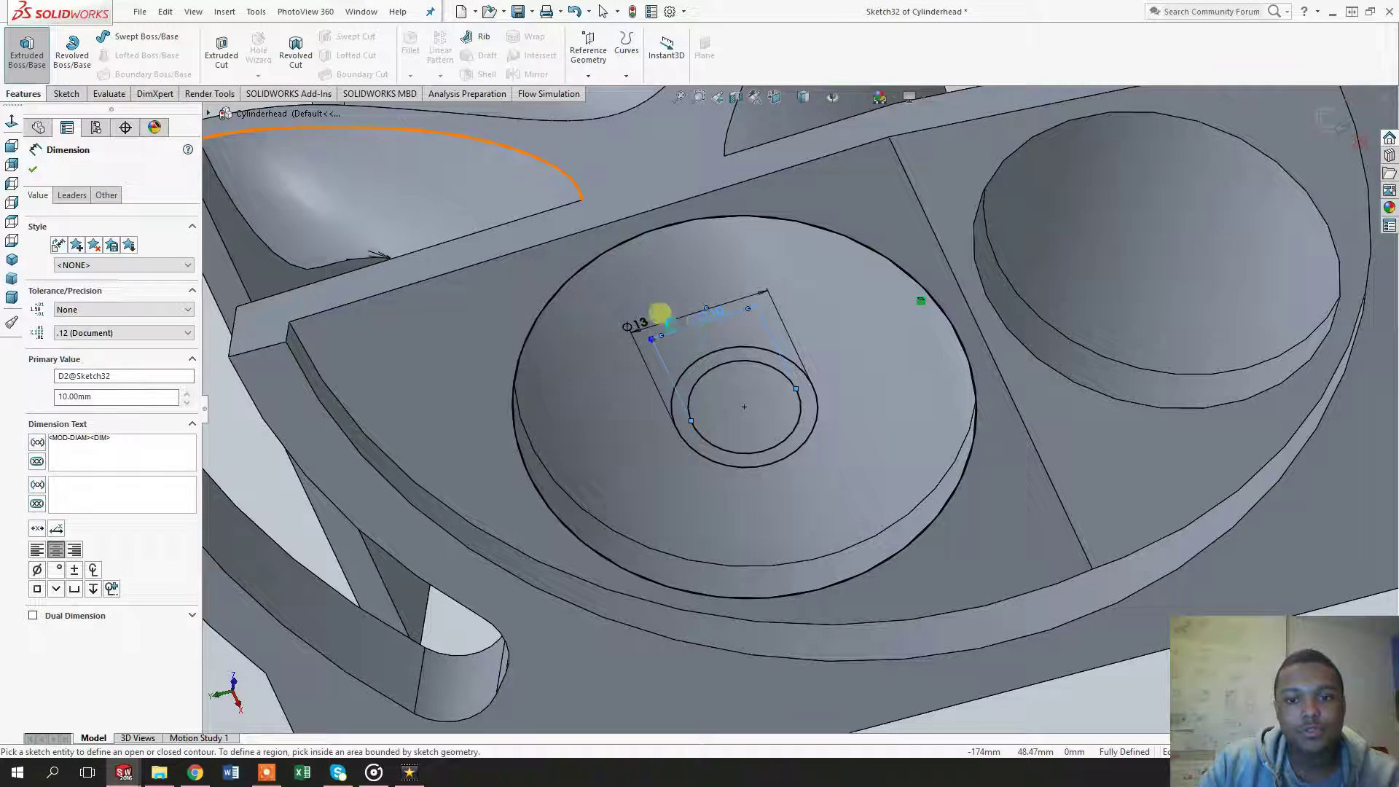
{"action": "scroll", "coordinate": [811, 389], "scroll_direction": "up", "scroll_amount": 2}
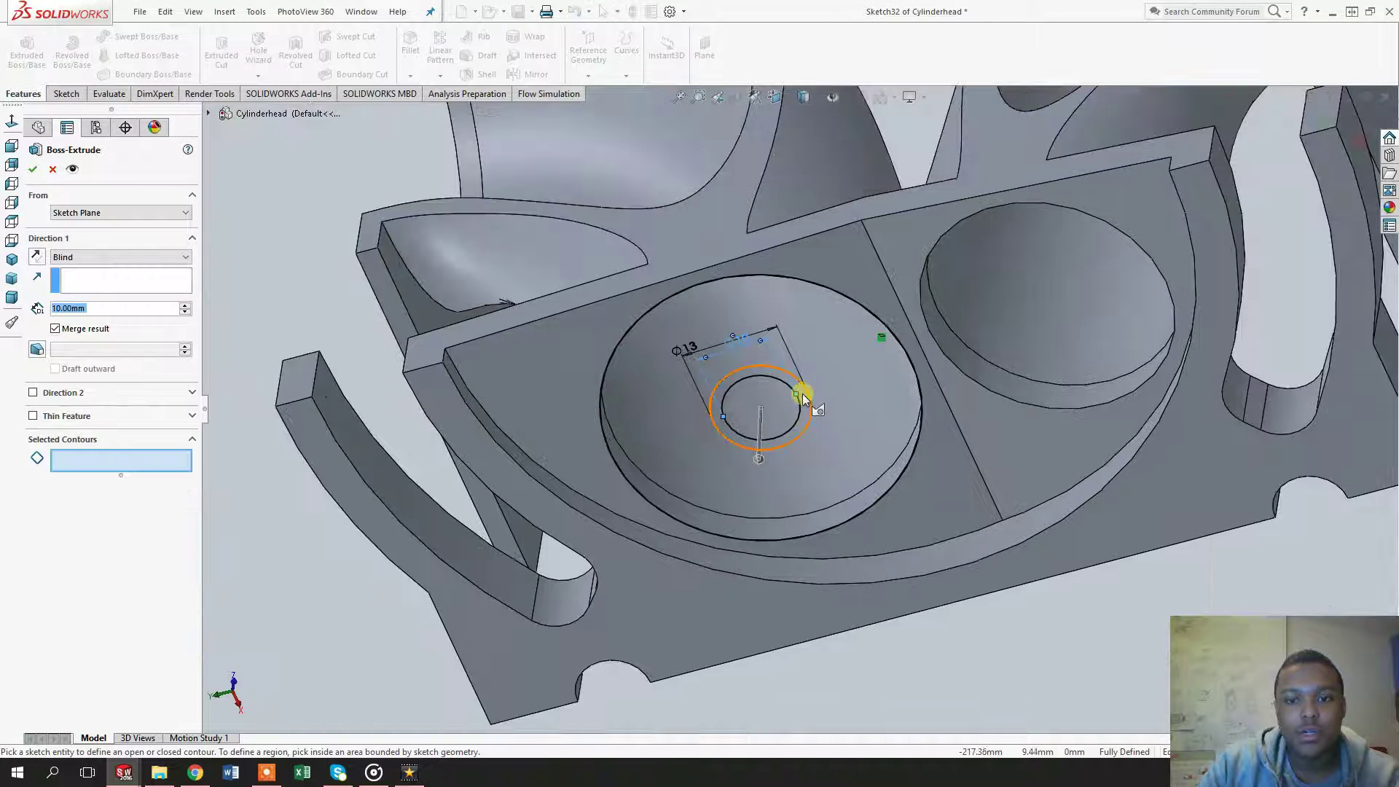
{"action": "left_click", "coordinate": [801, 393]}
{"action": "left_click", "coordinate": [36, 256]}
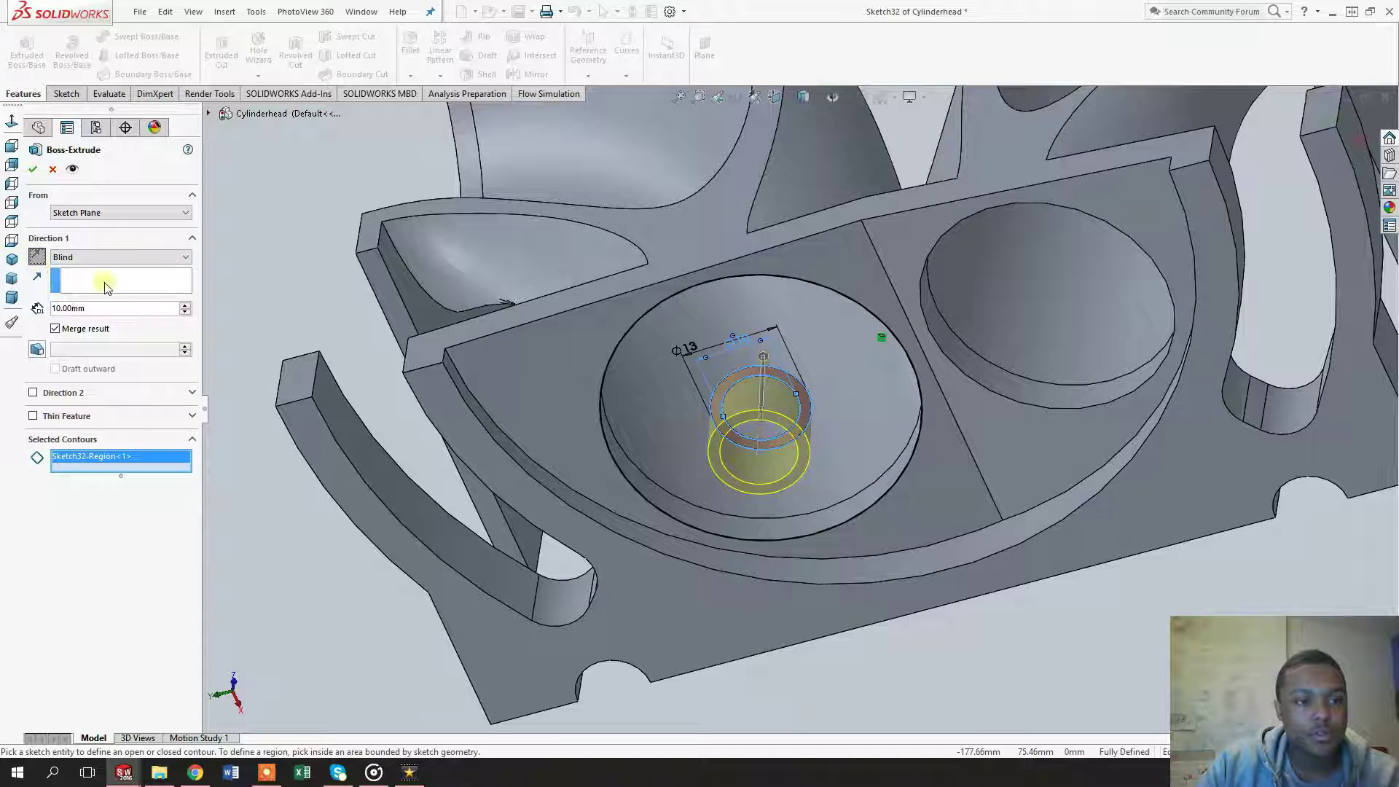
{"action": "left_click", "coordinate": [94, 257]}
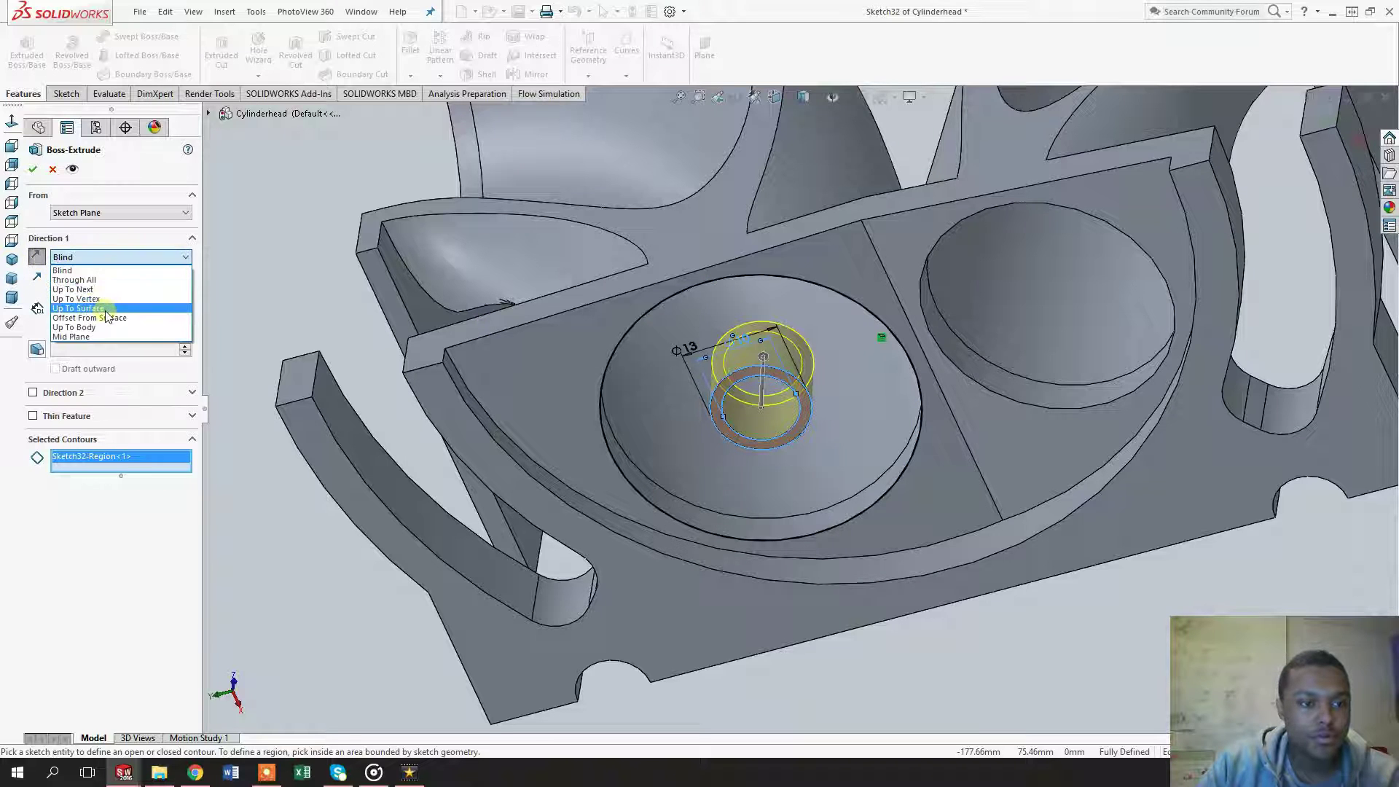
{"action": "left_click", "coordinate": [94, 252]}
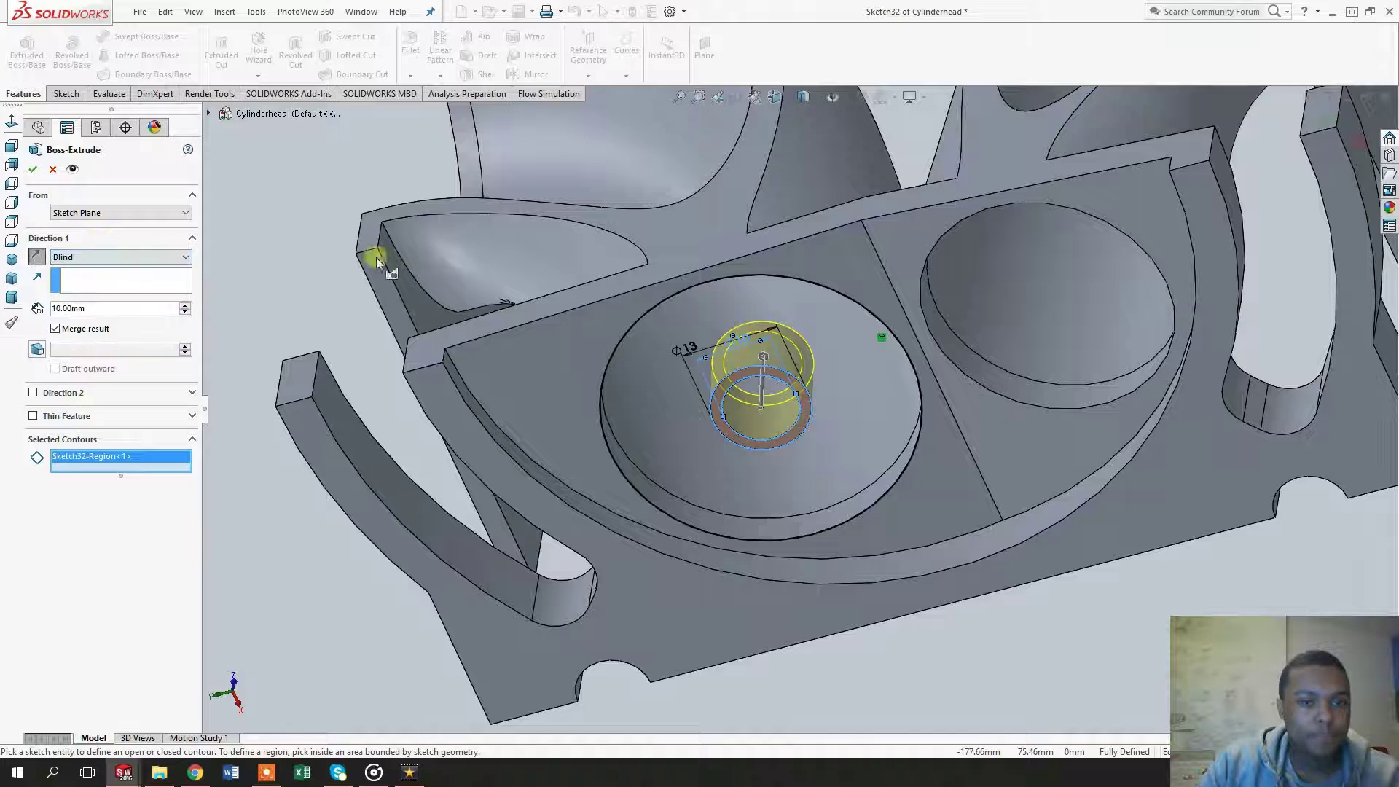
{"action": "scroll", "coordinate": [623, 306], "scroll_direction": "up", "scroll_amount": 5}
{"action": "middle_click_drag", "start_coordinate": [622, 306], "coordinate": [428, 460]}
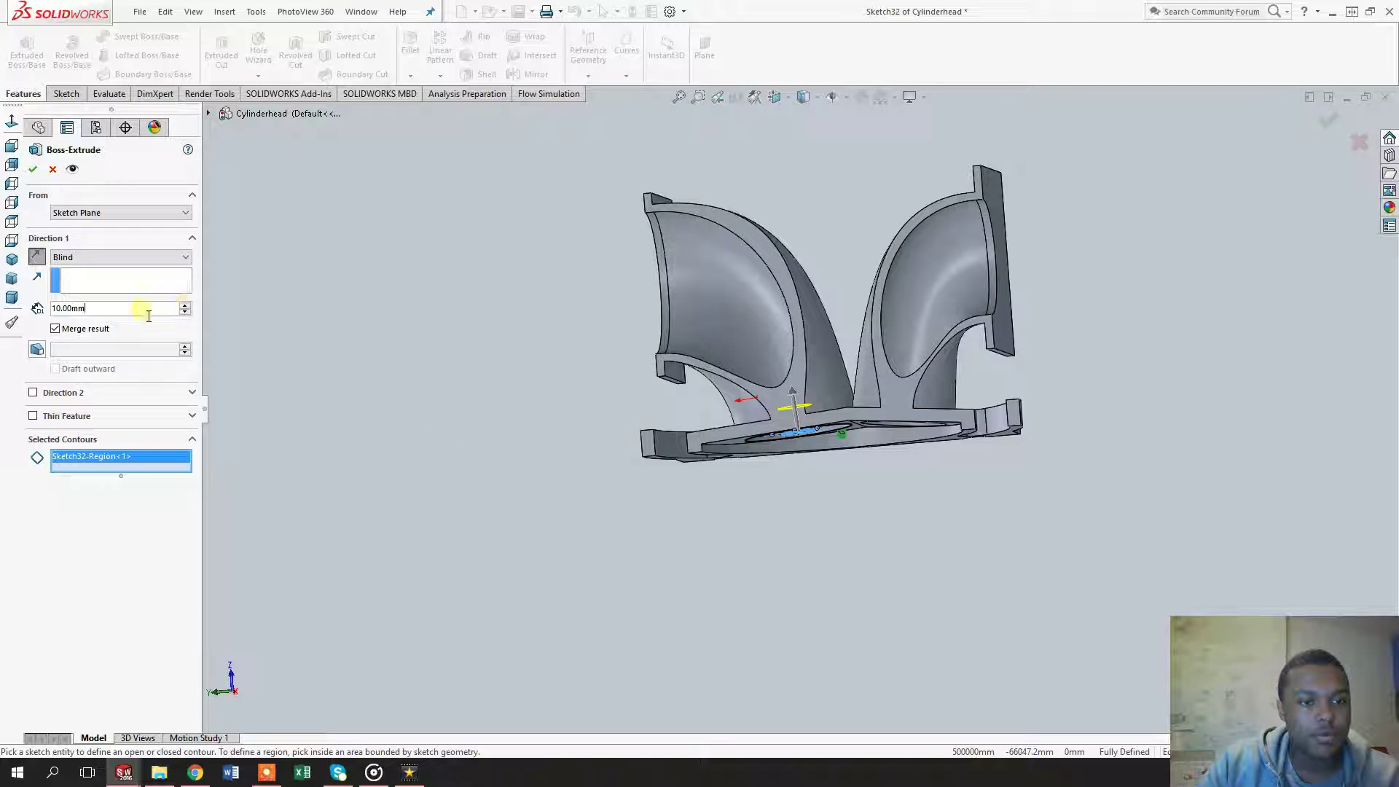
{"action": "type", "text": "90"}
{"action": "key", "text": "Return"}
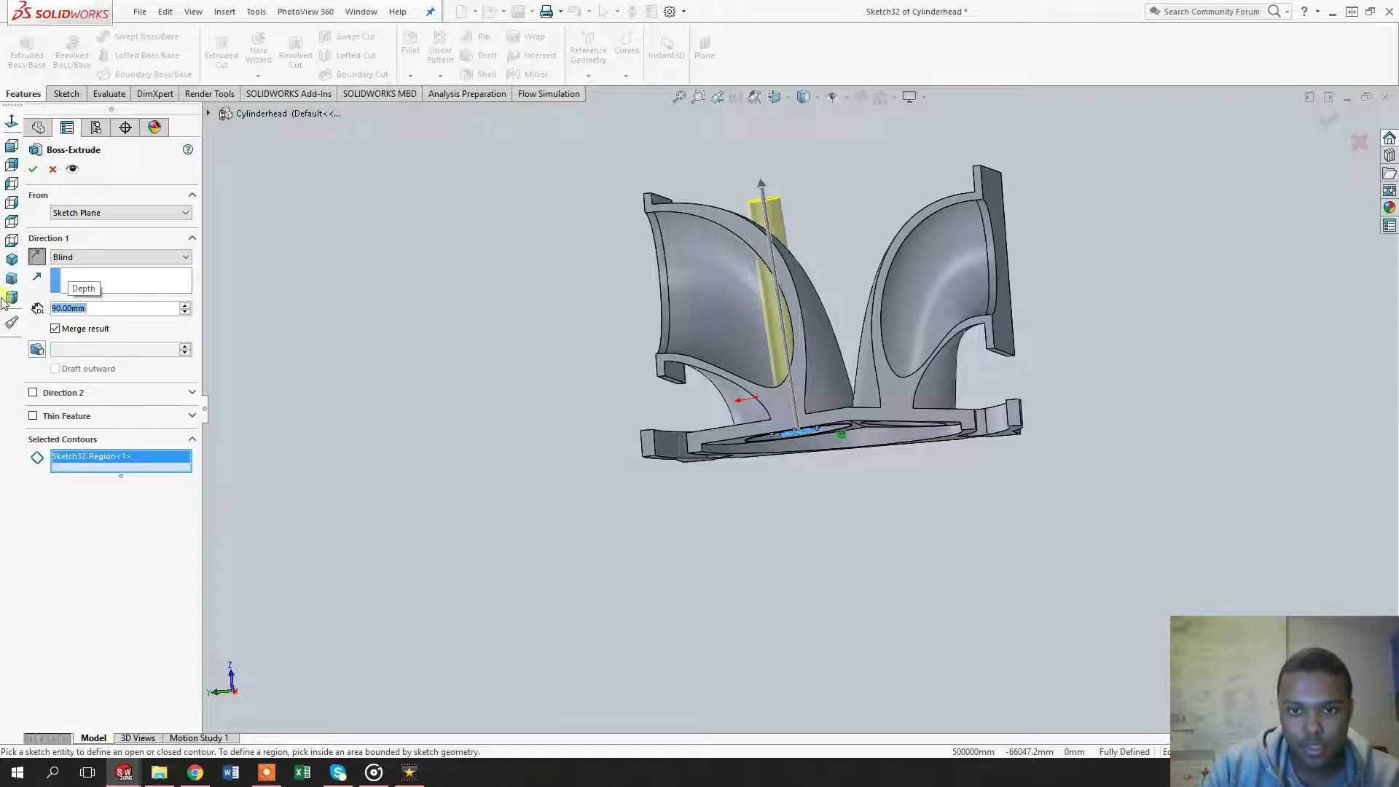
{"action": "middle_click_drag", "start_coordinate": [649, 178], "coordinate": [769, 444]}
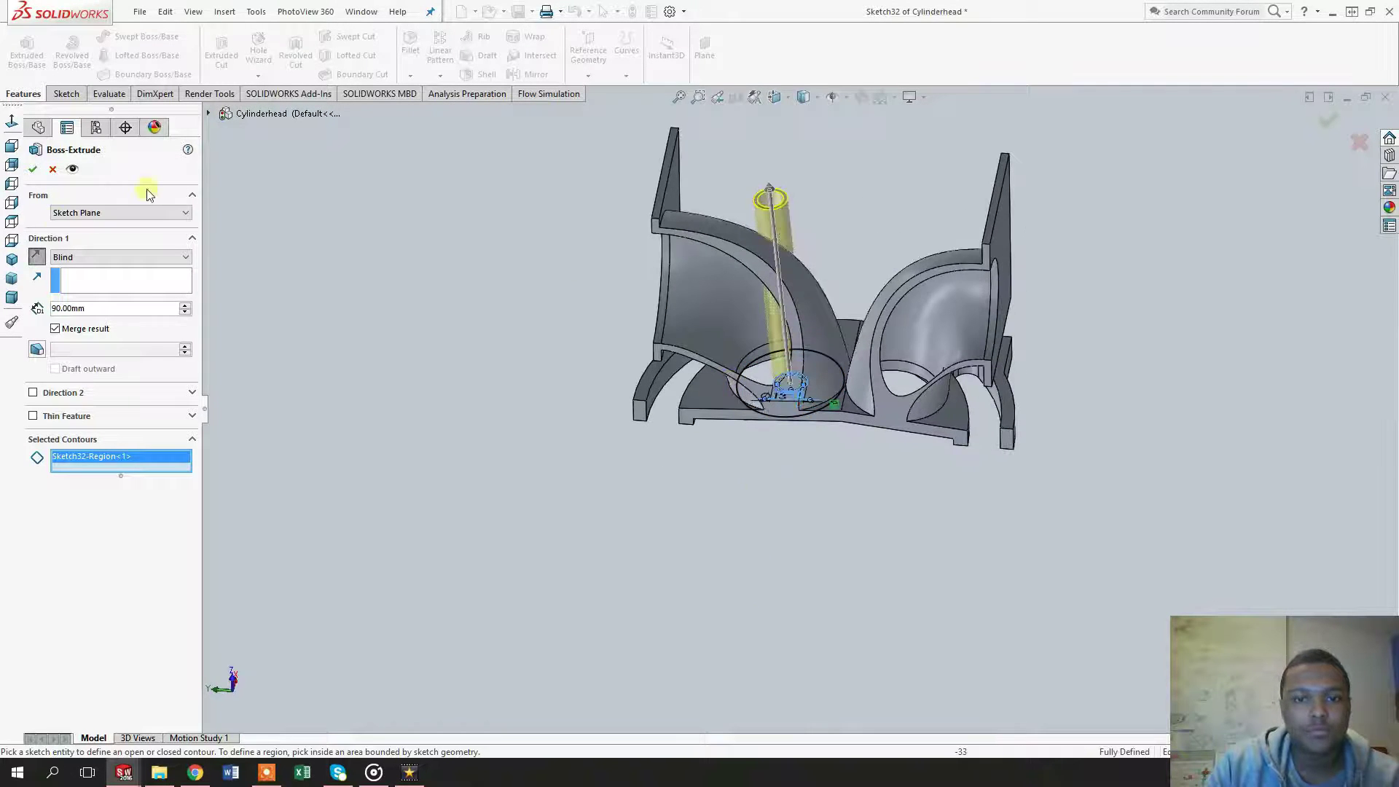
{"action": "left_click", "coordinate": [32, 169]}
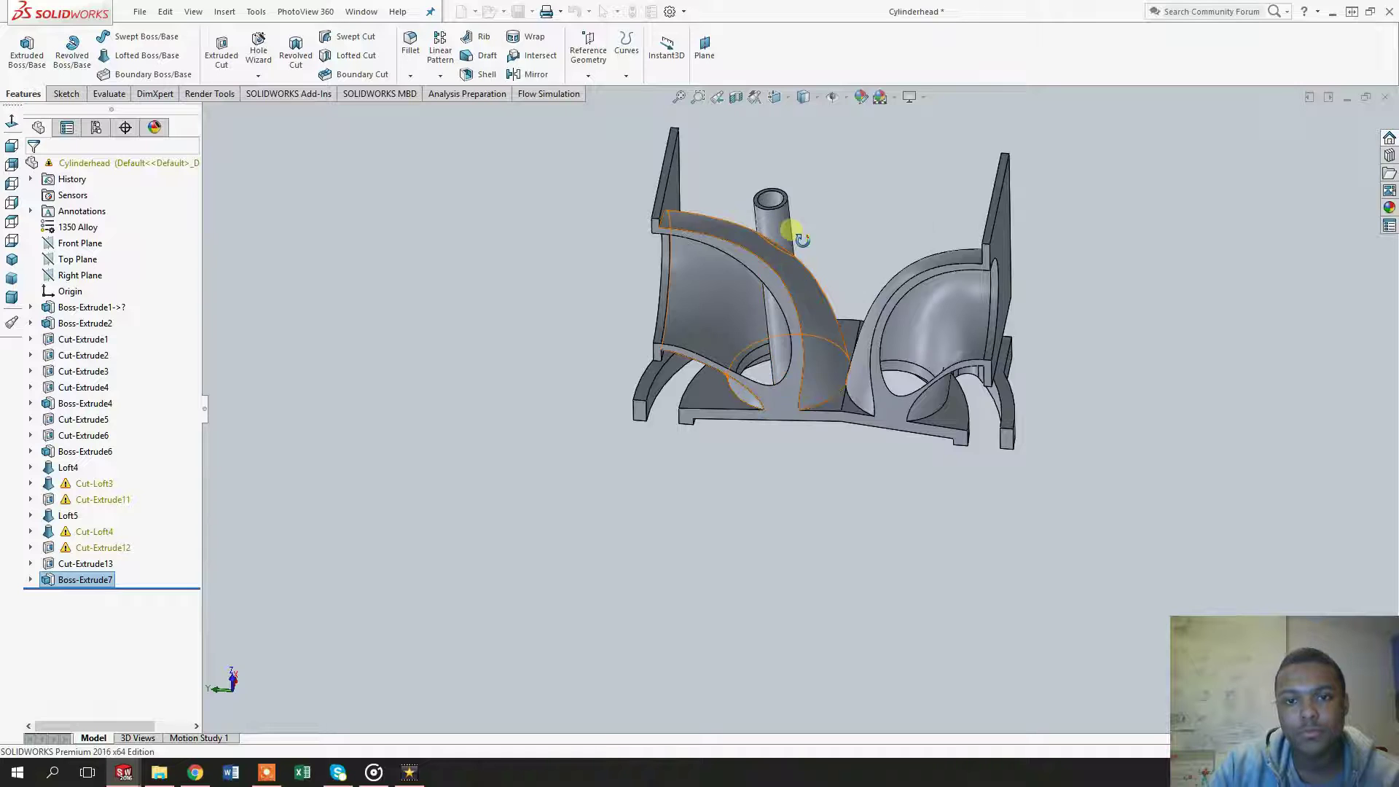
Step: Start a sketch on the valve guide tube's lower ring face and convert the face's outer edge
{"action": "middle_click_drag", "start_coordinate": [797, 228], "coordinate": [819, 134]}
{"action": "scroll", "coordinate": [816, 400], "scroll_direction": "down", "scroll_amount": 5}
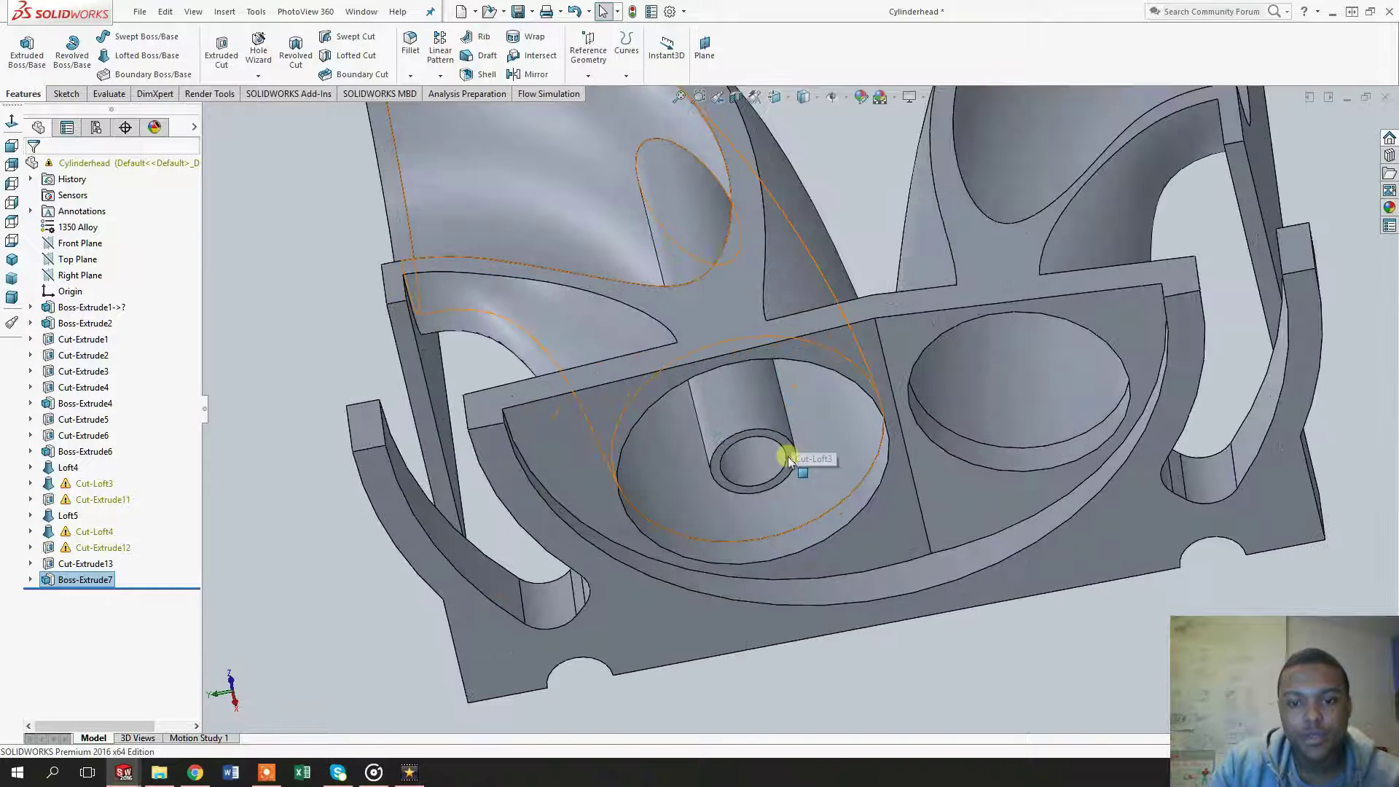
{"action": "left_click", "coordinate": [791, 451]}
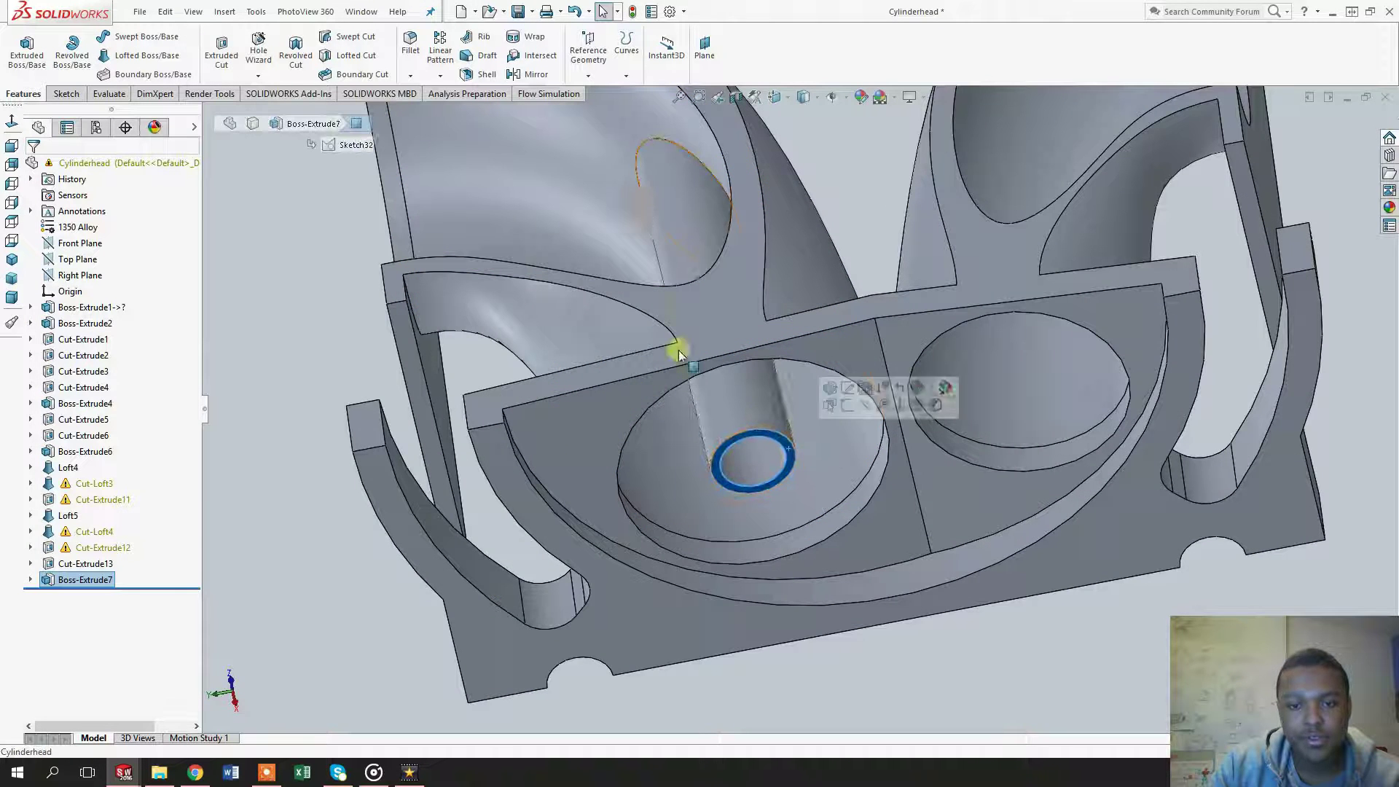
{"action": "left_click", "coordinate": [221, 58]}
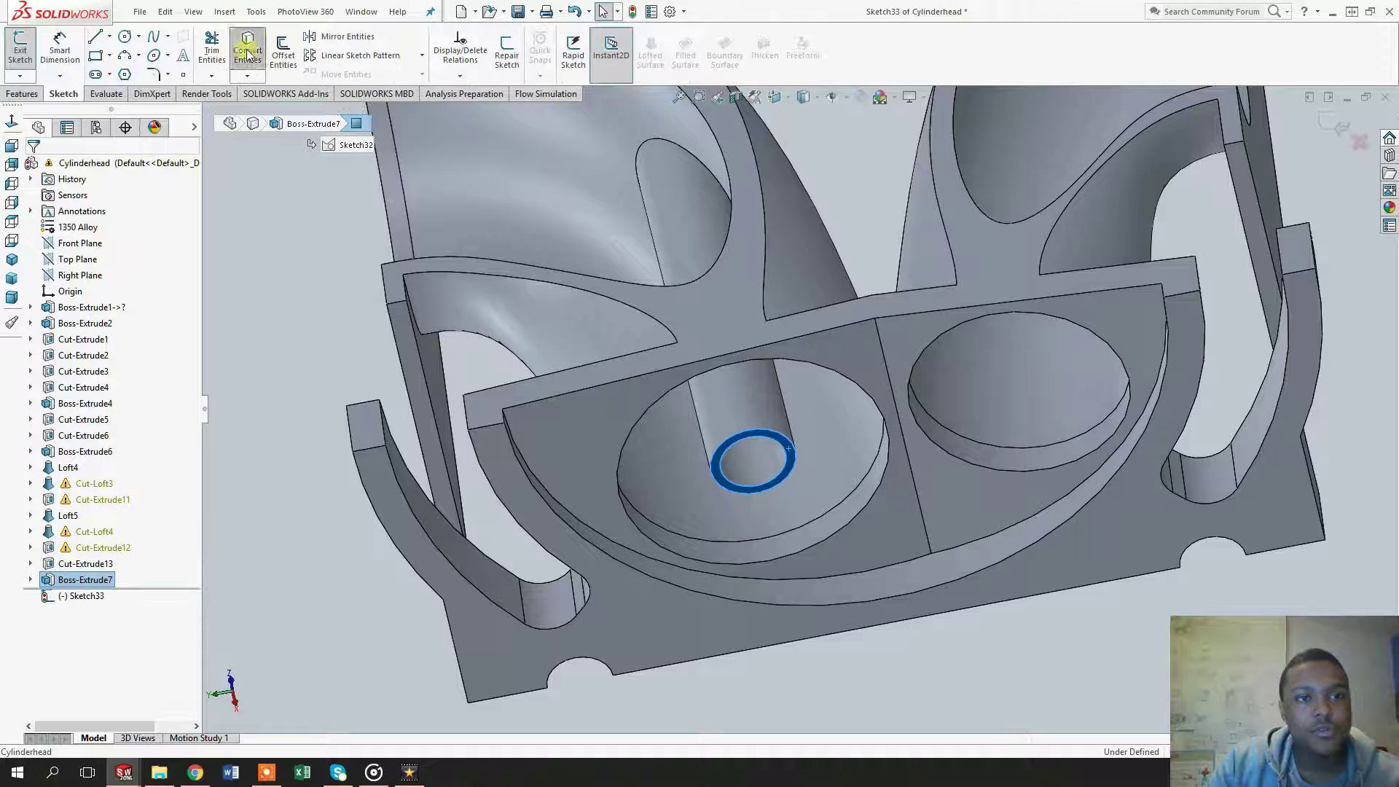
Step: Cut-extrude the converted outer edge of the valve guide tube up to the port's inner surface
{"action": "left_click", "coordinate": [21, 94]}
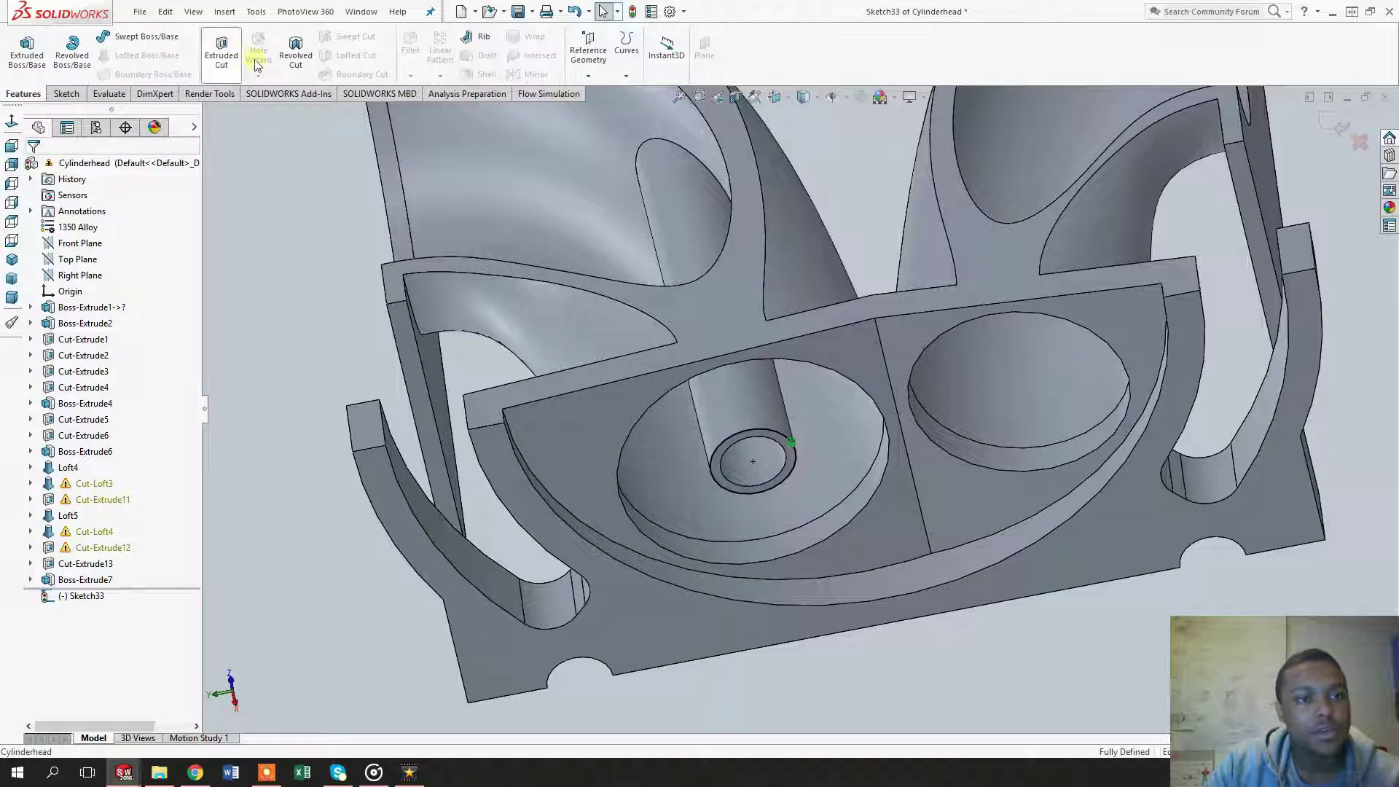
{"action": "left_click", "coordinate": [221, 55]}
{"action": "left_click", "coordinate": [604, 143]}
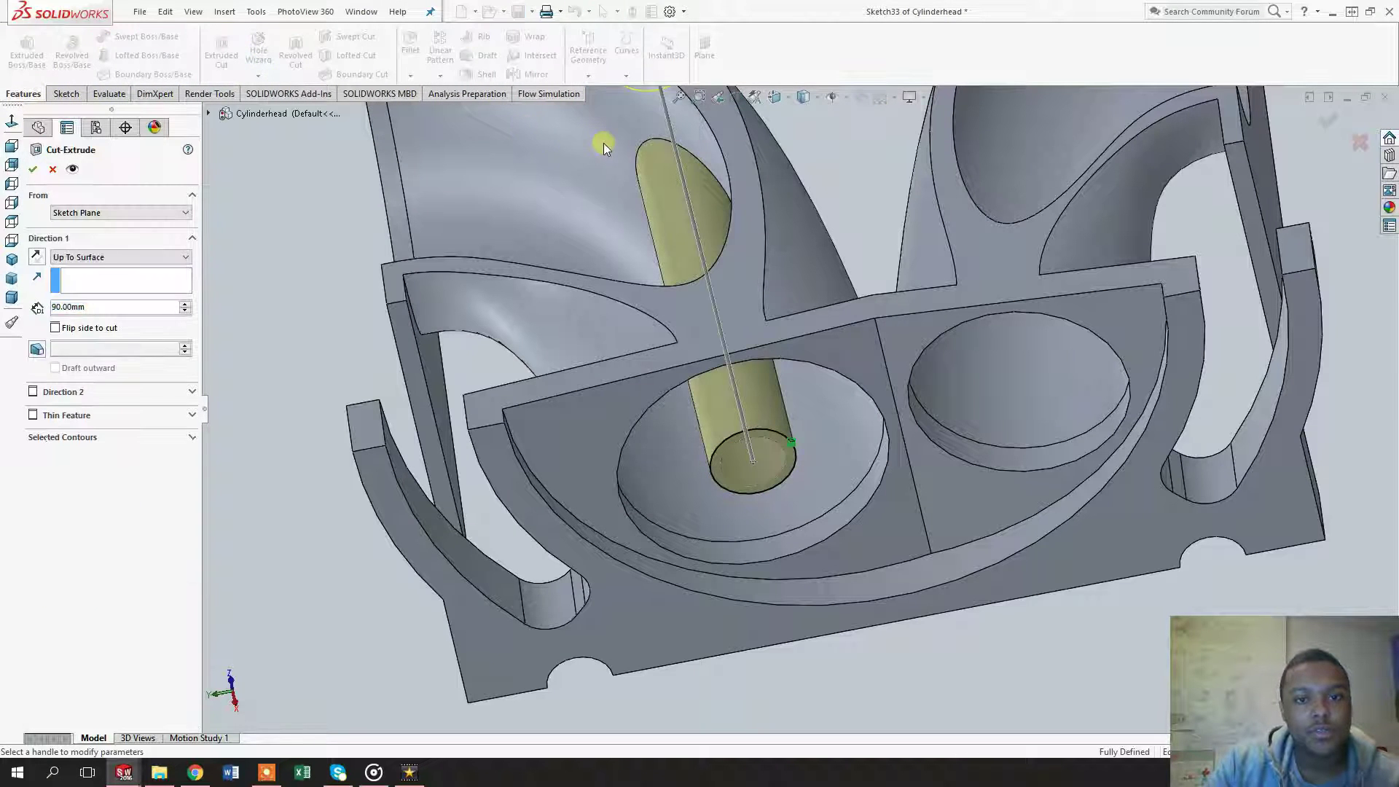
{"action": "middle_click_drag", "start_coordinate": [605, 143], "coordinate": [524, 195]}
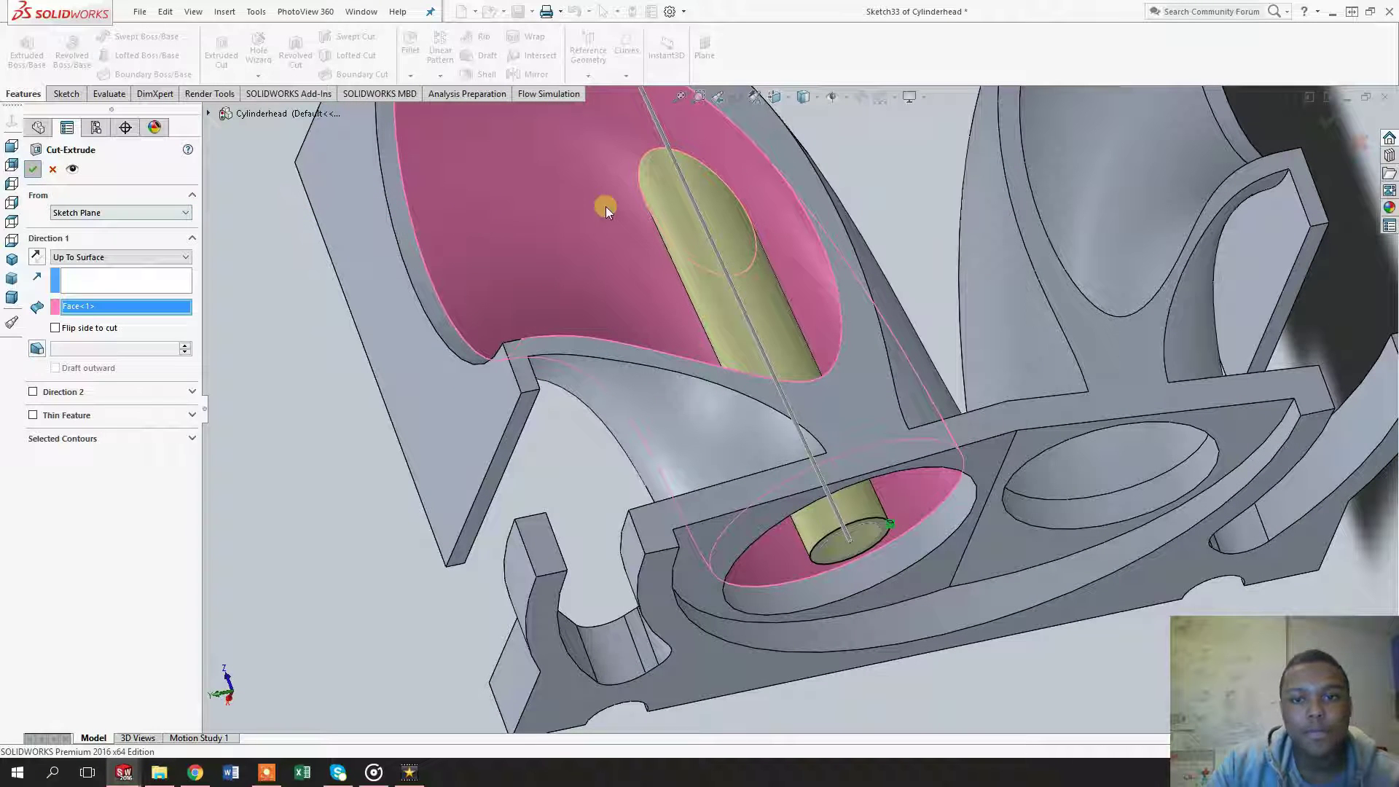
{"action": "key", "text": "Return"}
Step: Start a sketch on the upper ring face of the valve guide tube above the port
{"action": "mouse_move", "coordinate": [617, 227]}
{"action": "middle_mouse_down"}
{"action": "mouse_move", "coordinate": [565, 275]}
{"action": "mouse_move", "coordinate": [616, 232]}
{"action": "middle_mouse_up"}
{"action": "scroll", "coordinate": [649, 255], "scroll_direction": "up", "scroll_amount": 5}
{"action": "middle_click_drag", "start_coordinate": [624, 319], "coordinate": [610, 417]}
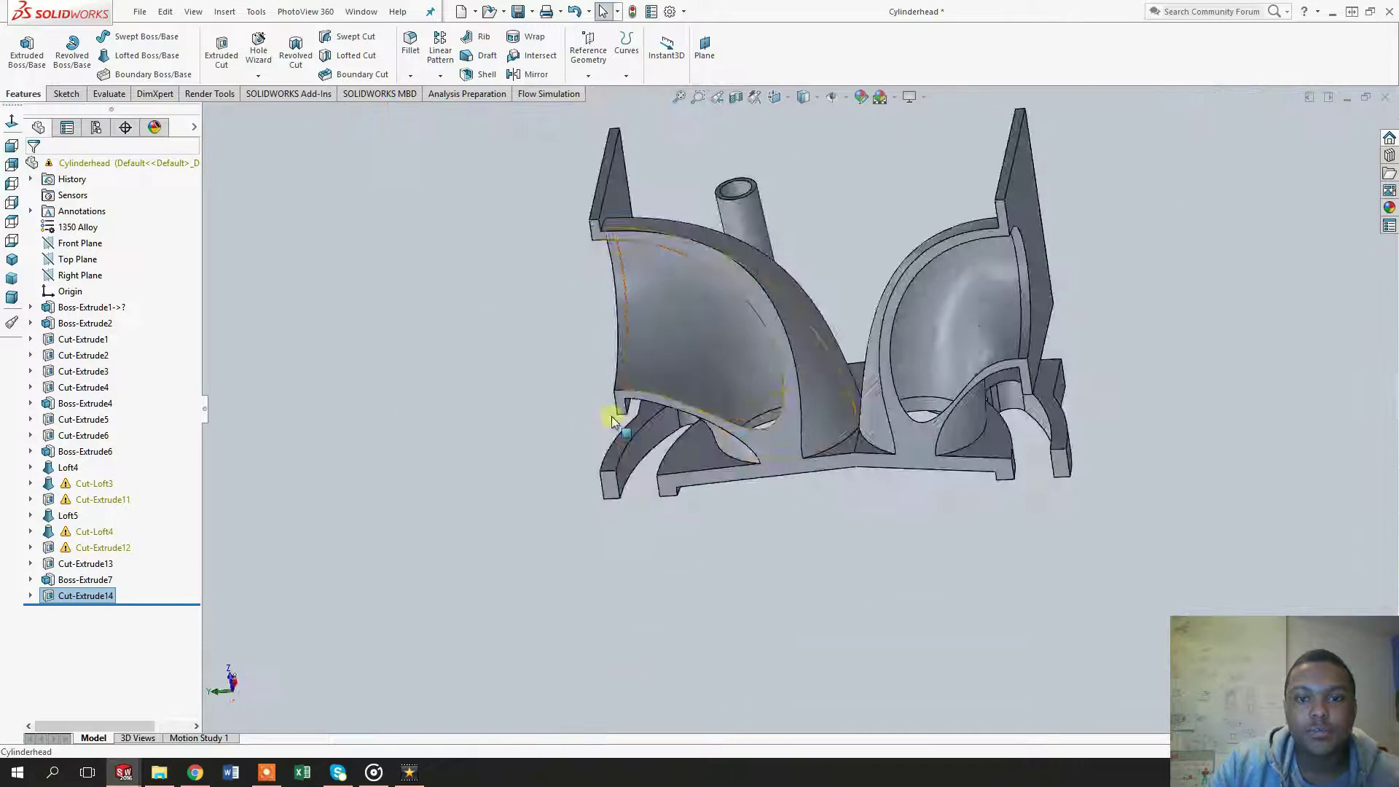
{"action": "scroll", "coordinate": [759, 187], "scroll_direction": "down", "scroll_amount": 6}
{"action": "scroll", "coordinate": [759, 186], "scroll_direction": "down", "scroll_amount": 2}
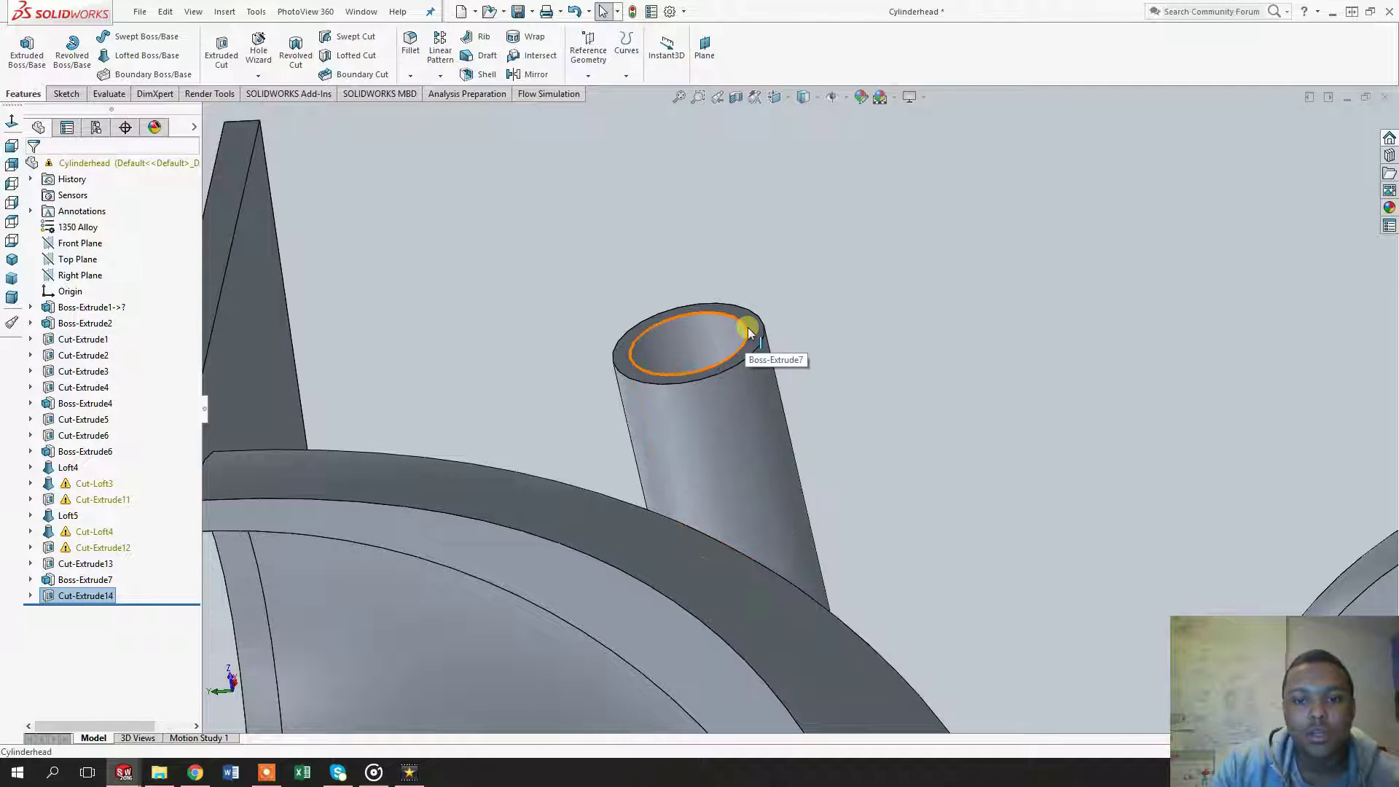
{"action": "left_click", "coordinate": [756, 325]}
{"action": "left_click", "coordinate": [221, 60]}
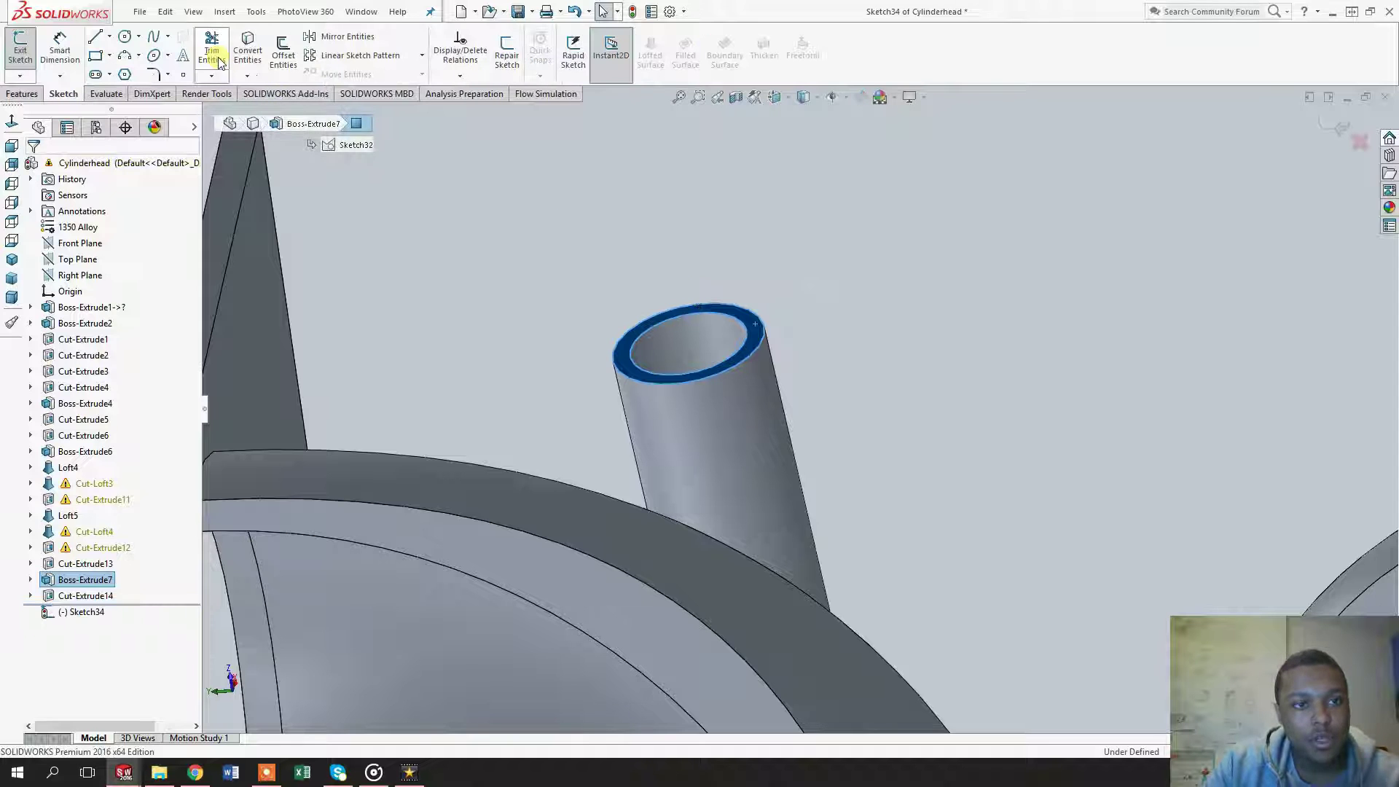
{"action": "left_click", "coordinate": [126, 38]}
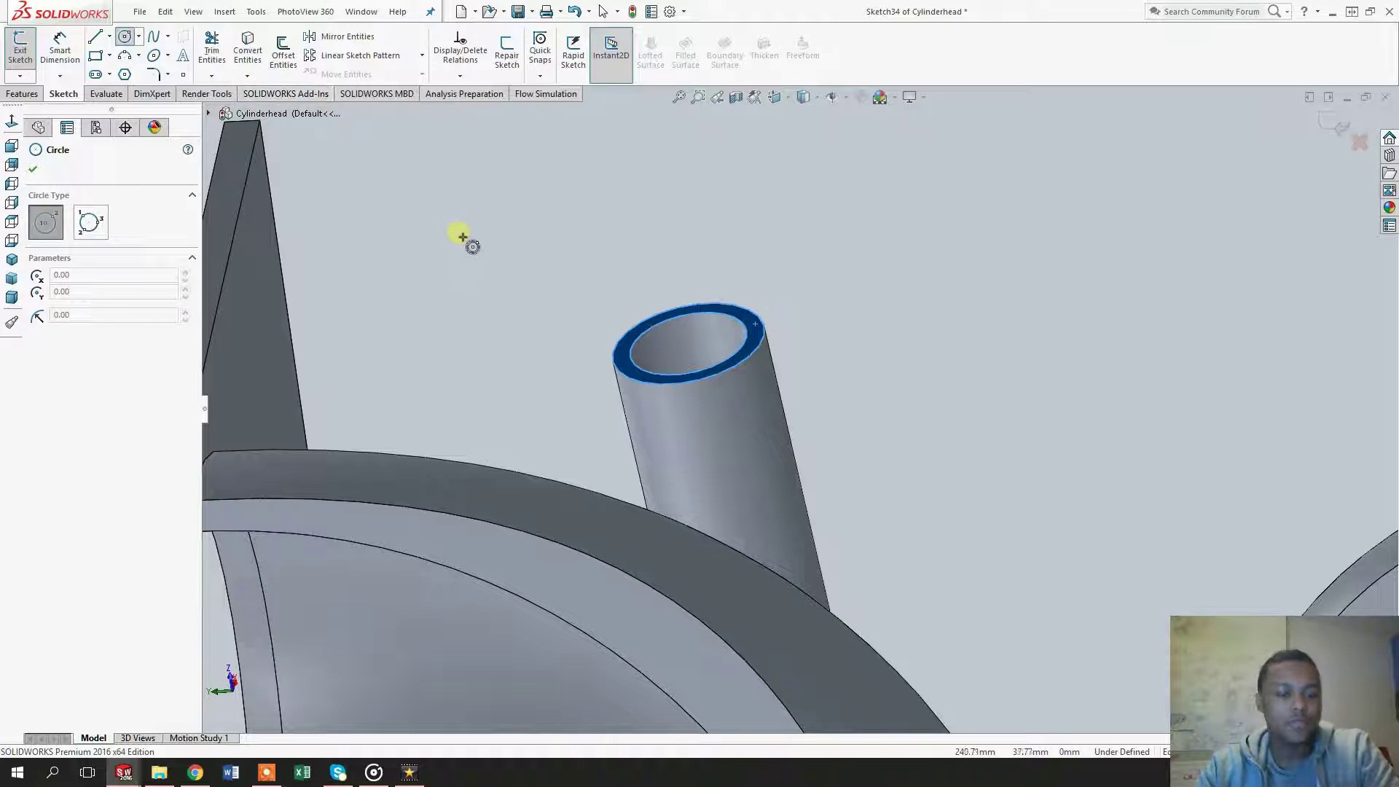
{"action": "key", "text": "Escape"}
{"action": "left_click", "coordinate": [539, 262]}
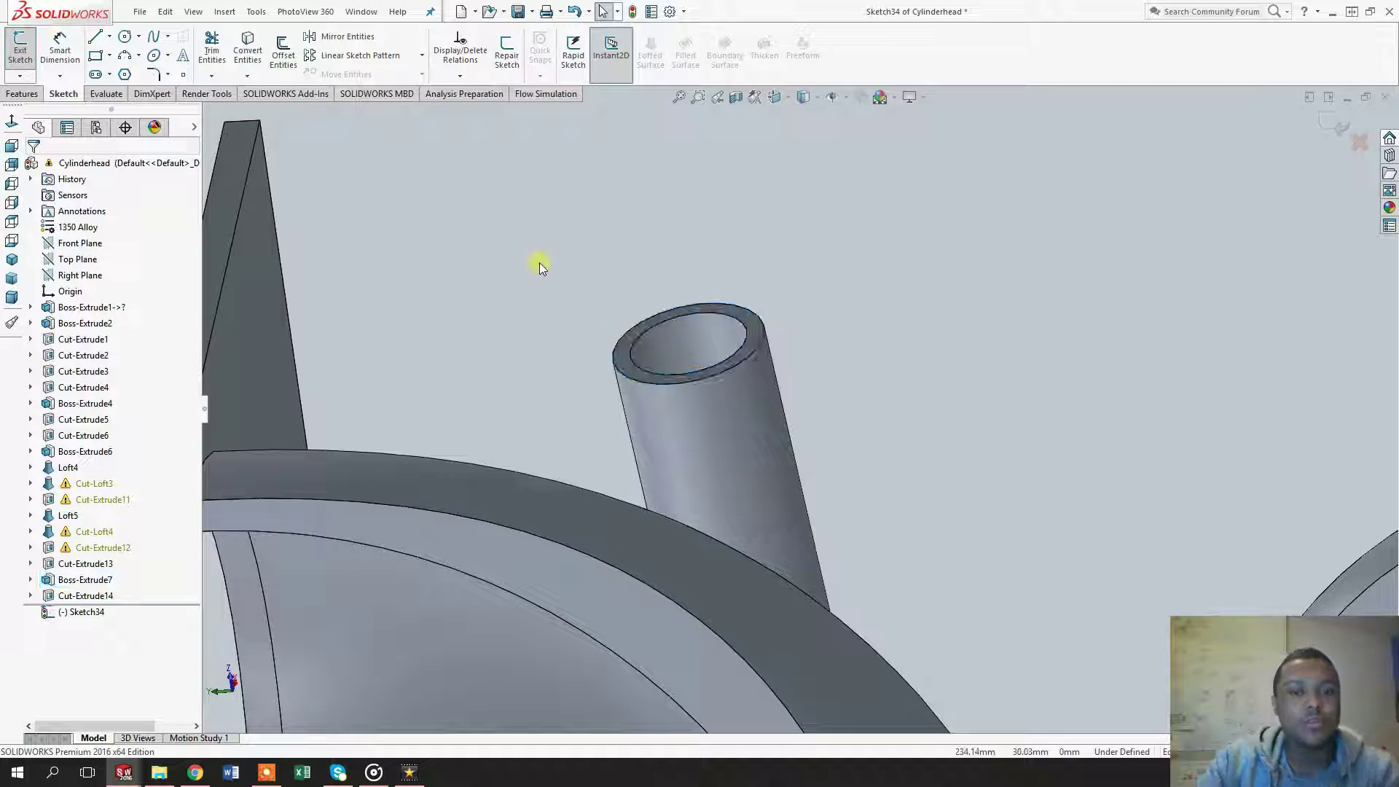
Step: Convert the inner edge of the tube's upper ring face and make an extruded cut from it along the bore
{"action": "left_click", "coordinate": [248, 48]}
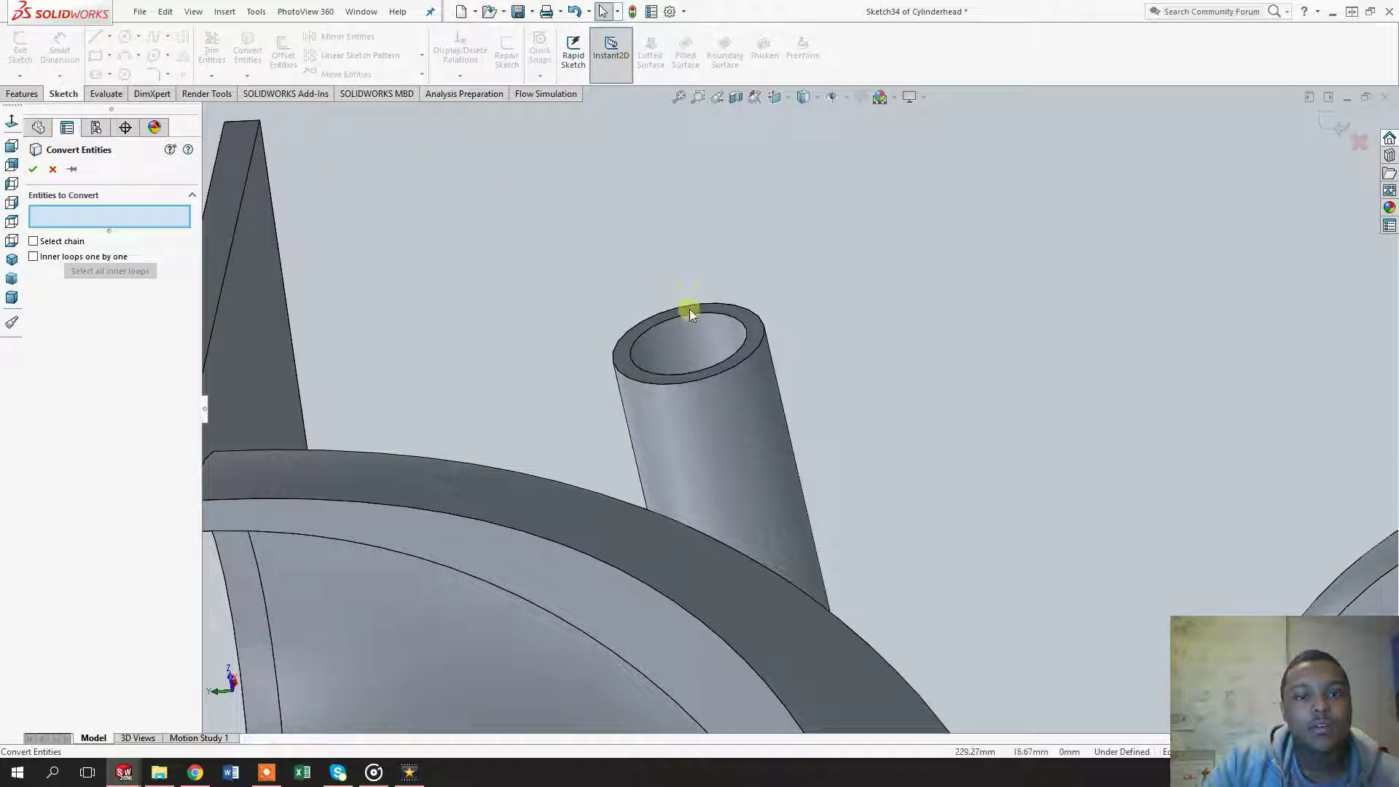
{"action": "left_click", "coordinate": [709, 313]}
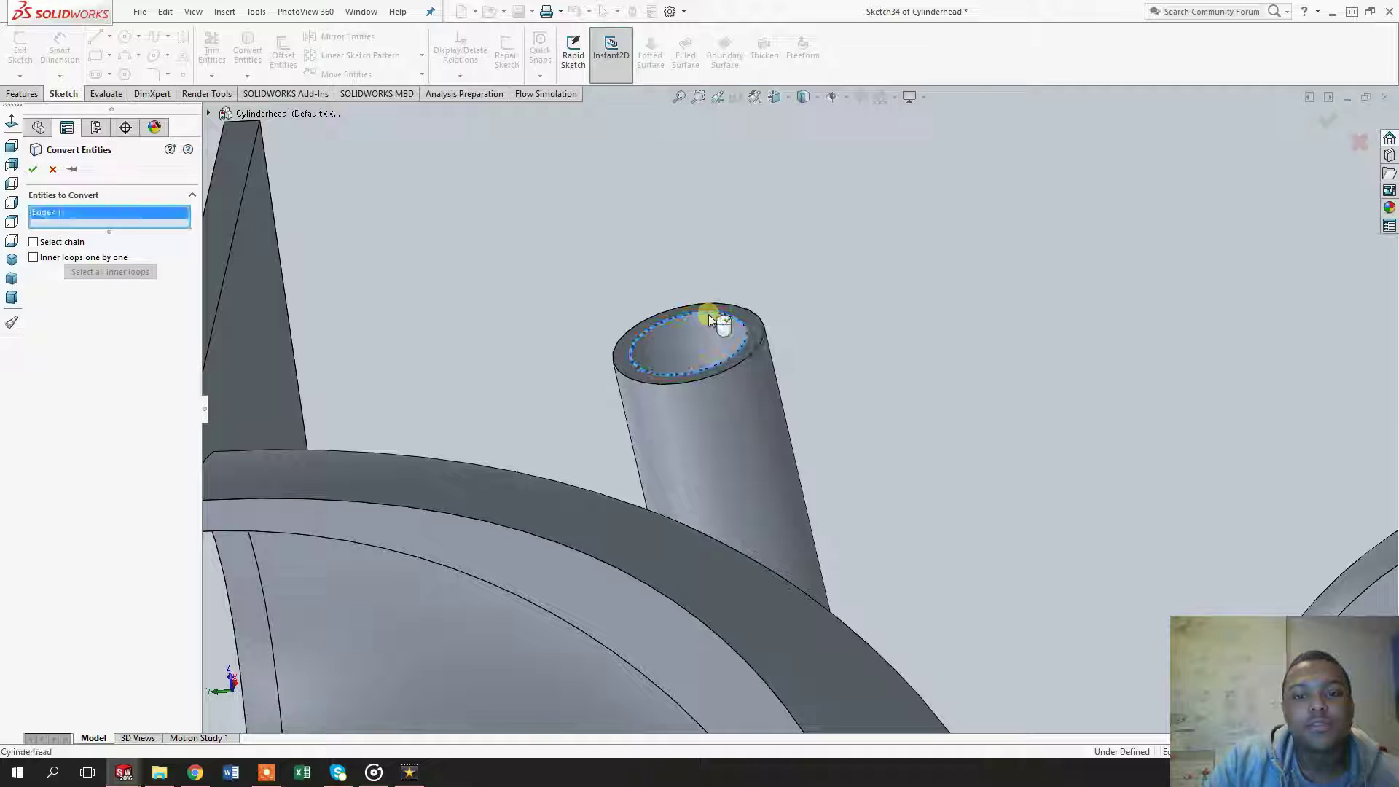
{"action": "left_click", "coordinate": [31, 170]}
{"action": "left_click", "coordinate": [24, 93]}
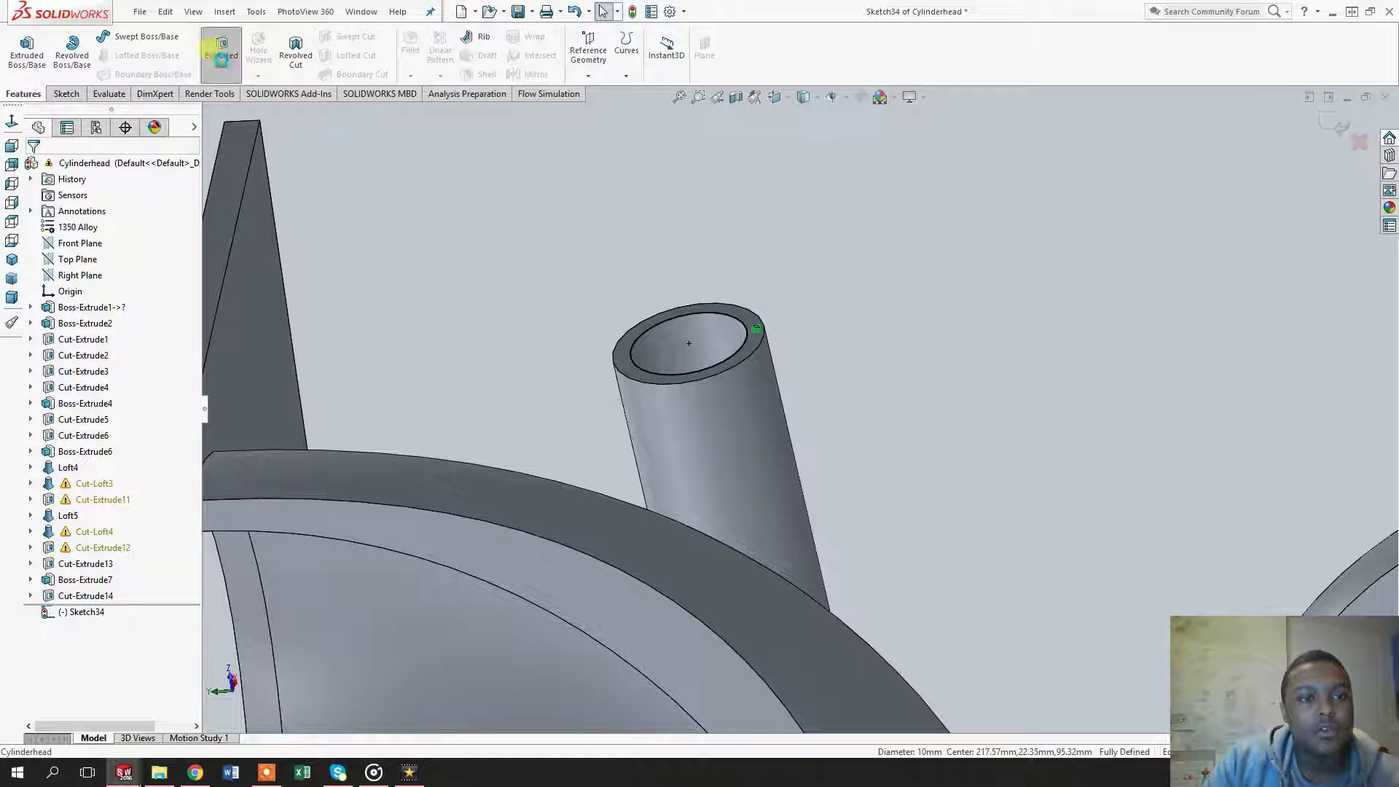
{"action": "left_click", "coordinate": [221, 51]}
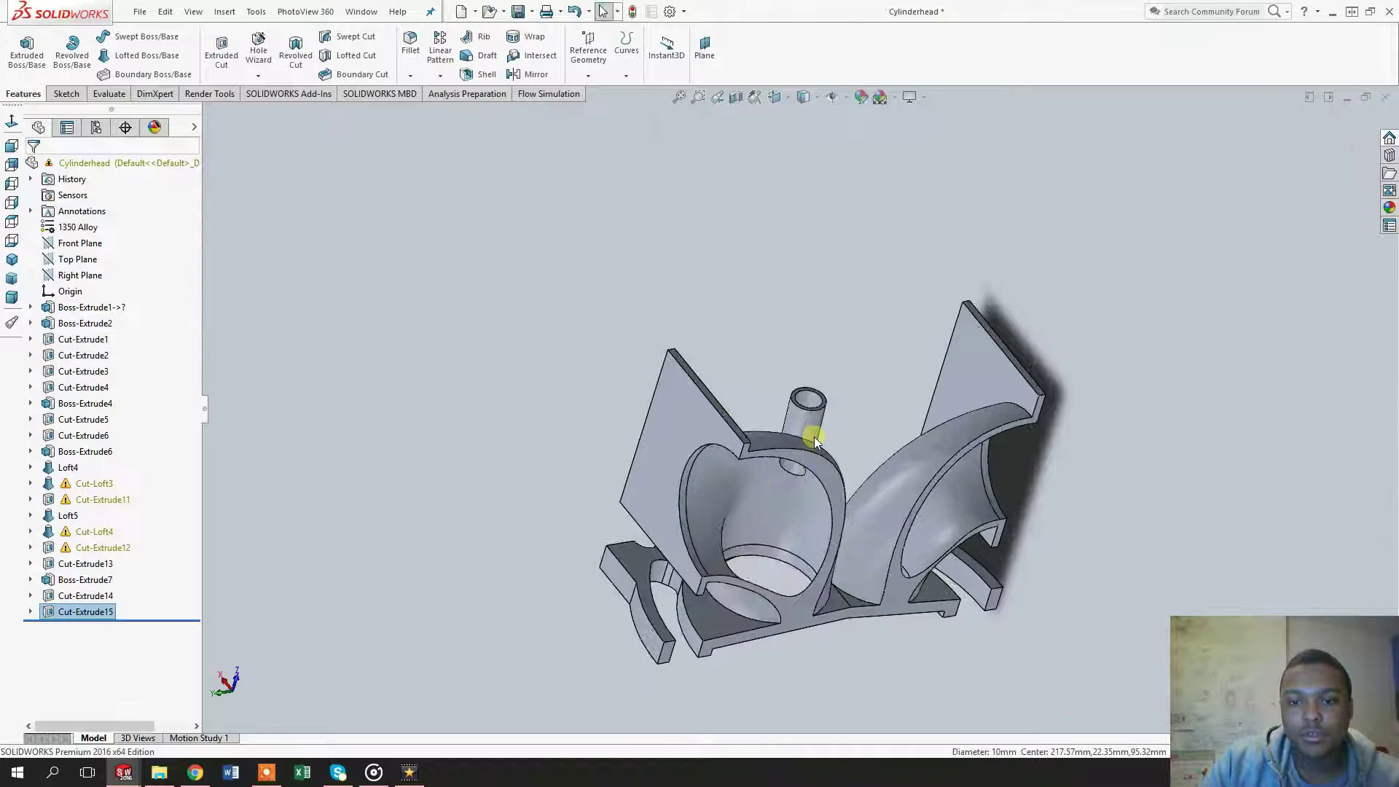
Step: Start a sketch on the tube's upper ring face and draw a circle of about 12.3 mm radius centred on the tube
{"action": "scroll", "coordinate": [815, 436], "scroll_direction": "down", "scroll_amount": 3}
{"action": "middle_click_drag", "start_coordinate": [814, 416], "coordinate": [749, 438]}
{"action": "scroll", "coordinate": [830, 390], "scroll_direction": "down", "scroll_amount": 5}
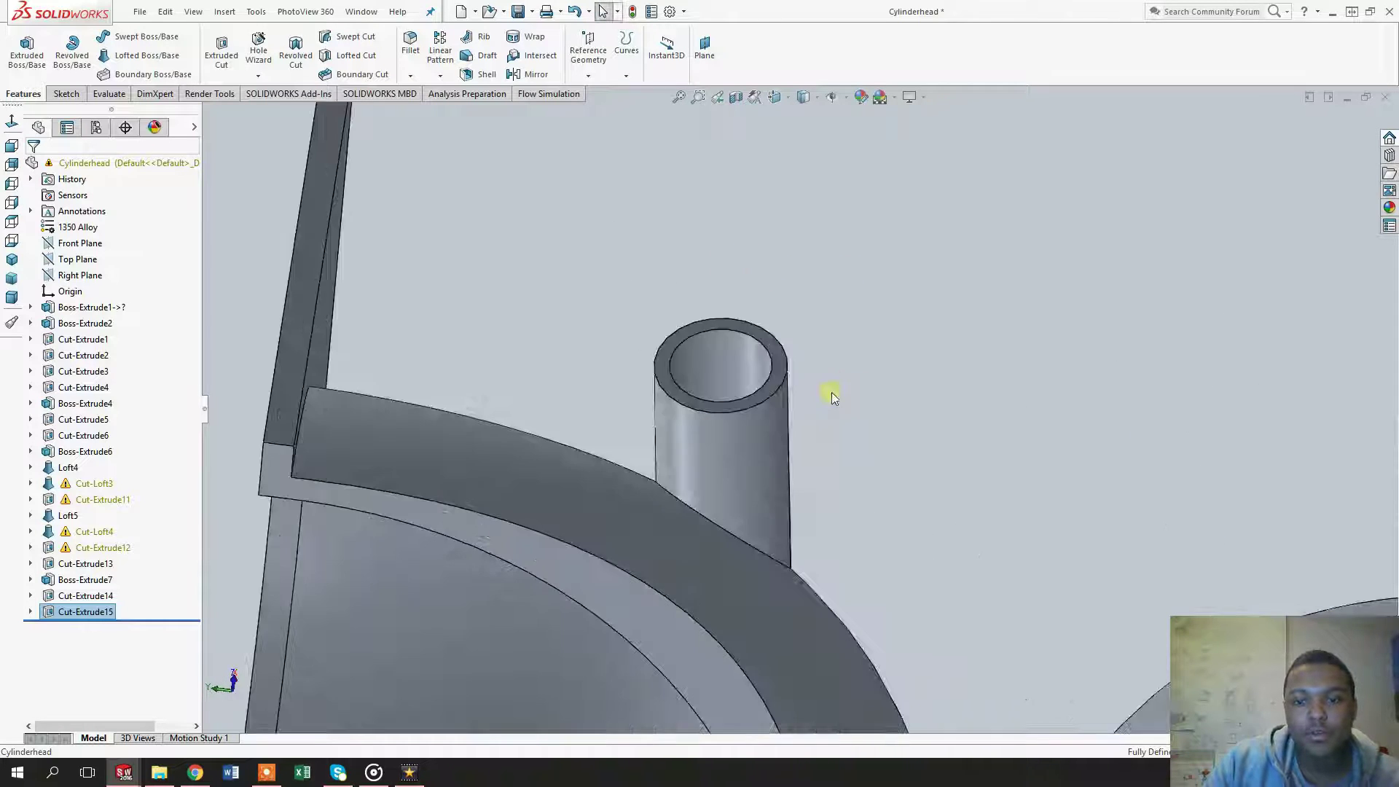
{"action": "left_click", "coordinate": [749, 394]}
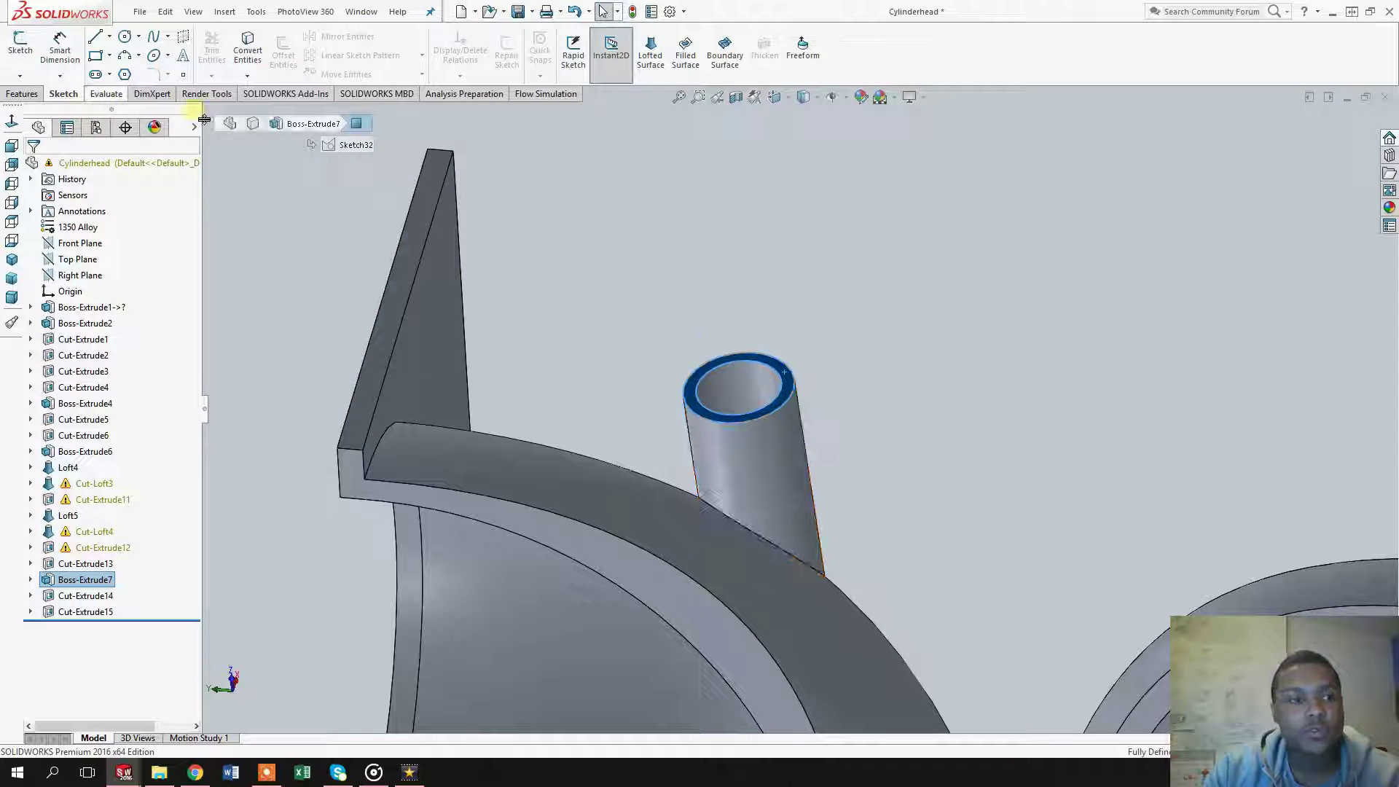
{"action": "left_click", "coordinate": [20, 45]}
{"action": "left_click", "coordinate": [125, 37]}
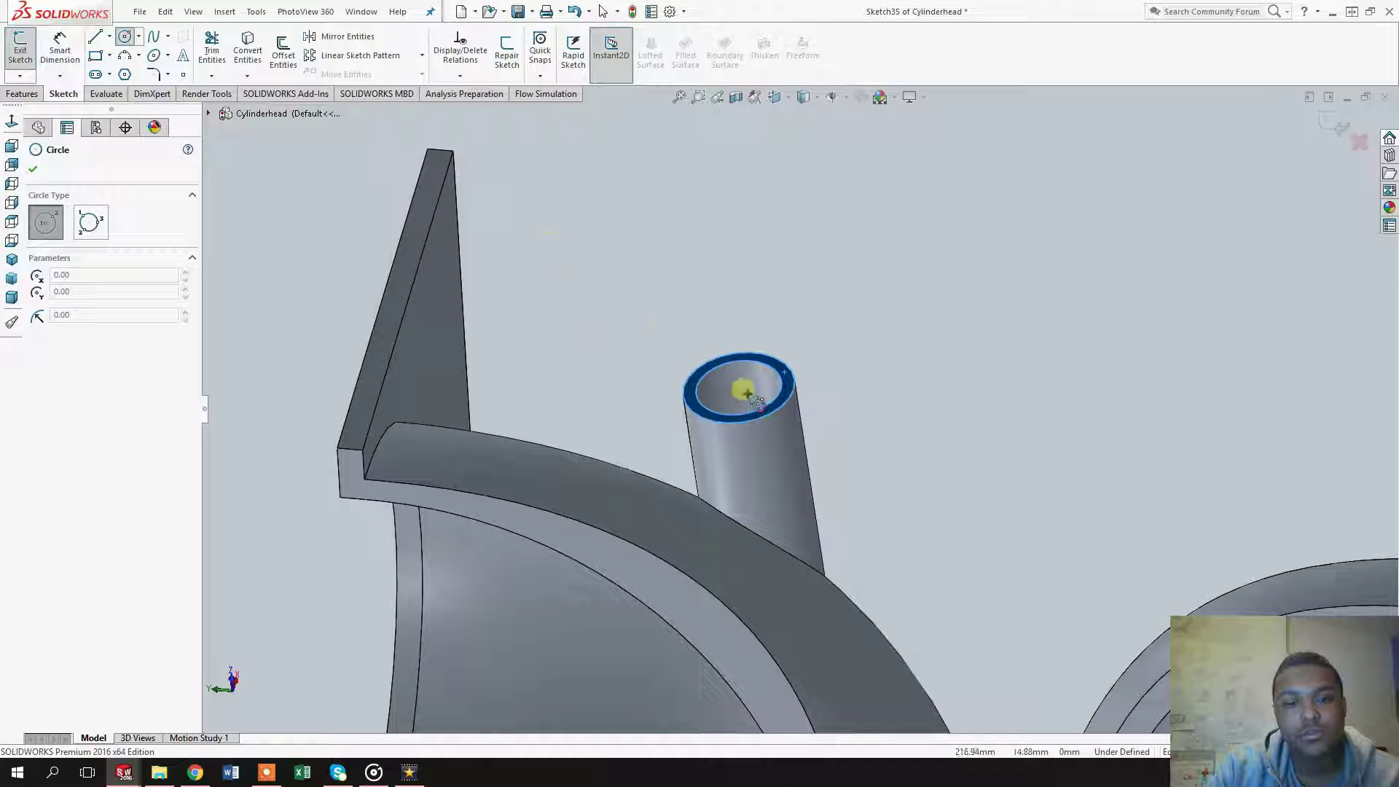
{"action": "left_click", "coordinate": [738, 388]}
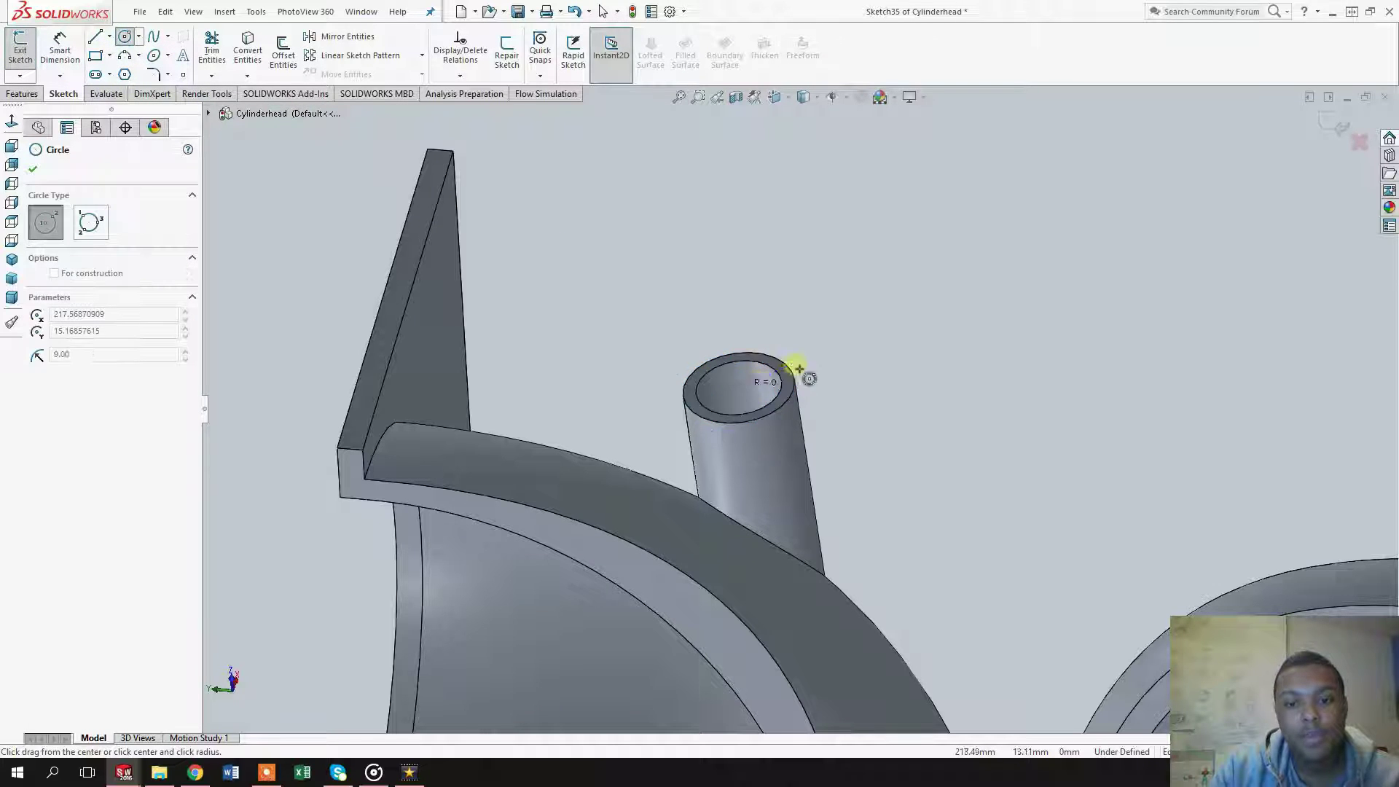
{"action": "left_click", "coordinate": [842, 354]}
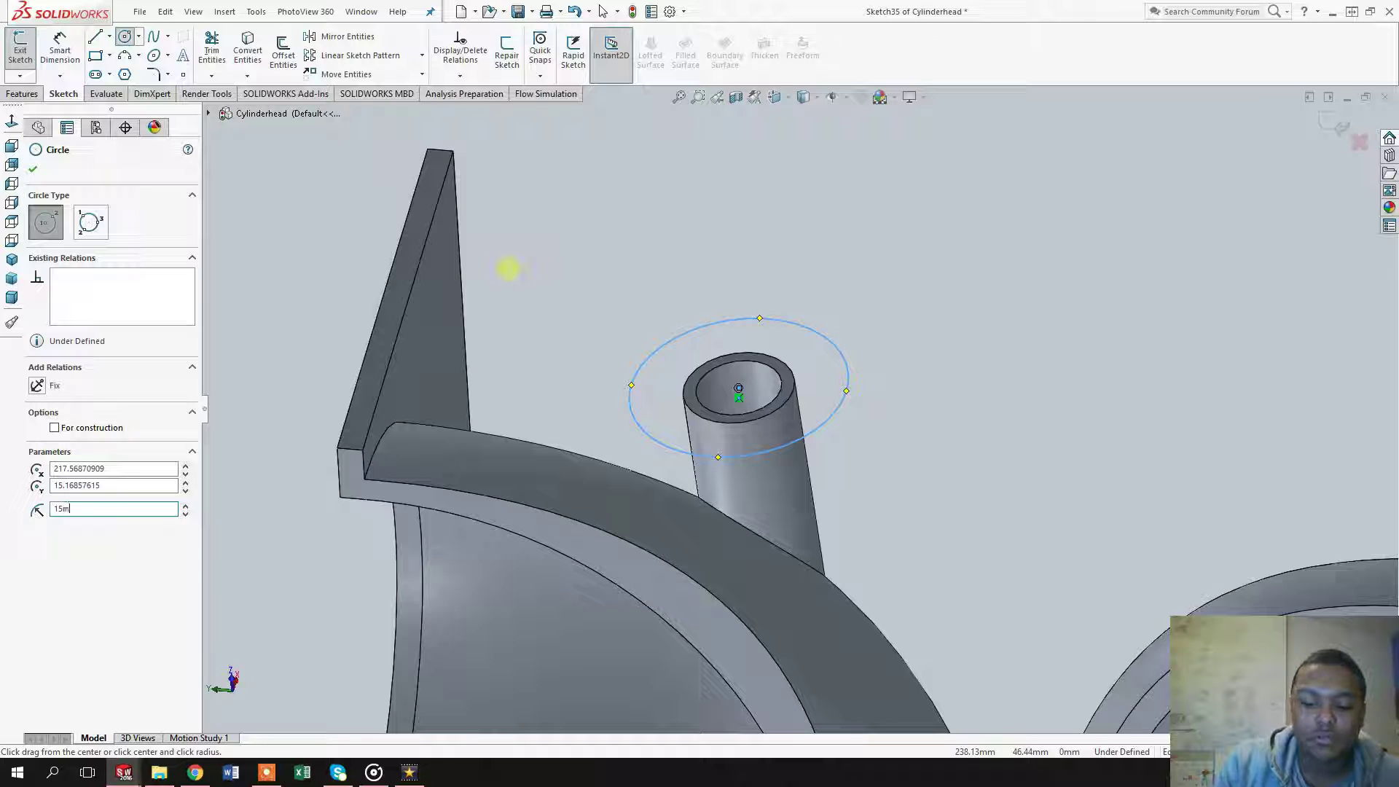
Step: Set the circle's radius to 15 mm
{"action": "type", "text": "15m"}
{"action": "key", "text": "Return"}
{"action": "double_click", "coordinate": [146, 509]}
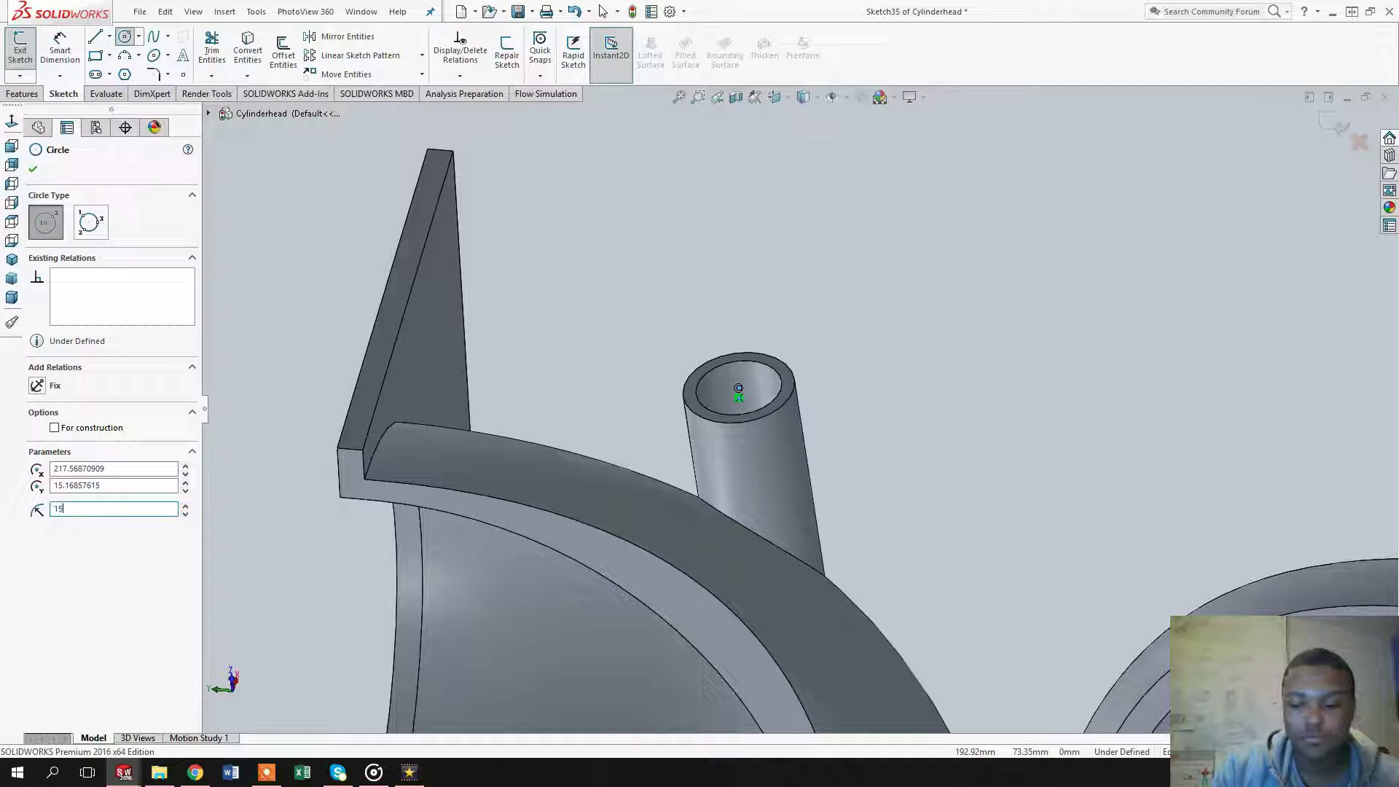
{"action": "type", "text": "15"}
{"action": "key", "text": "Return"}
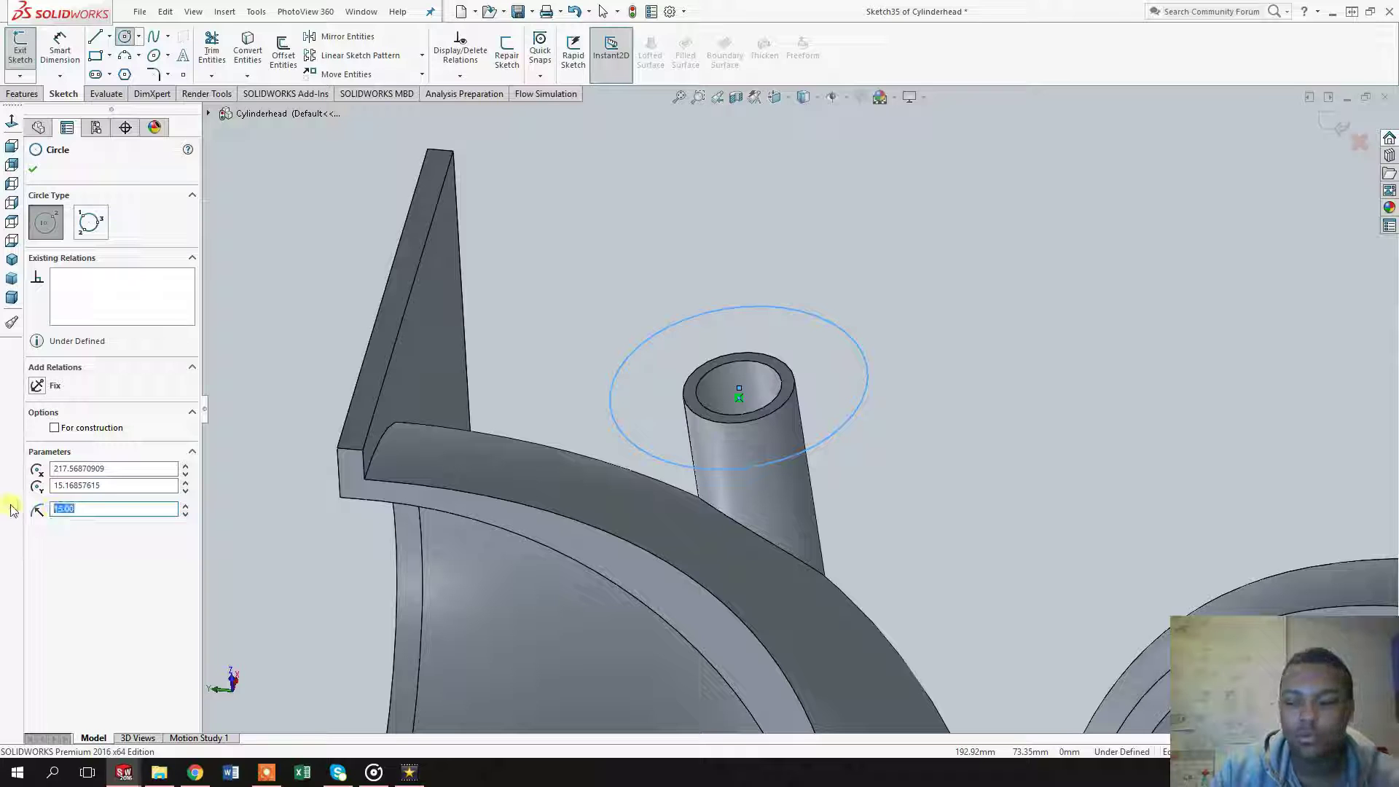
Step: Set the circle's radius to 20 mm
{"action": "type", "text": "20"}
{"action": "key", "text": "Return"}
{"action": "middle_click_drag", "start_coordinate": [536, 420], "coordinate": [463, 525]}
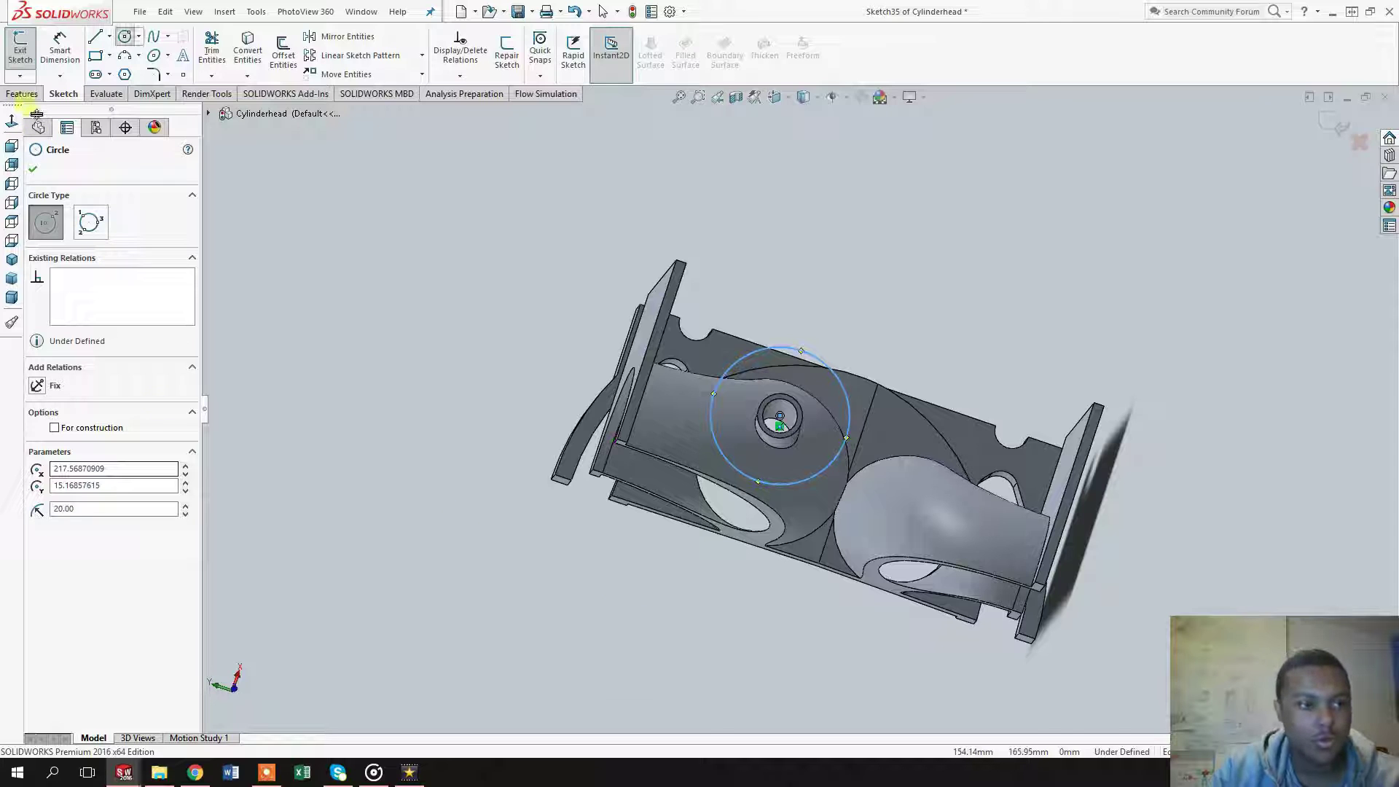
Step: Extrude the 20 mm radius circle 2 mm blind as a disc on top of the valve guide tube, merged with the body
{"action": "left_click", "coordinate": [23, 94]}
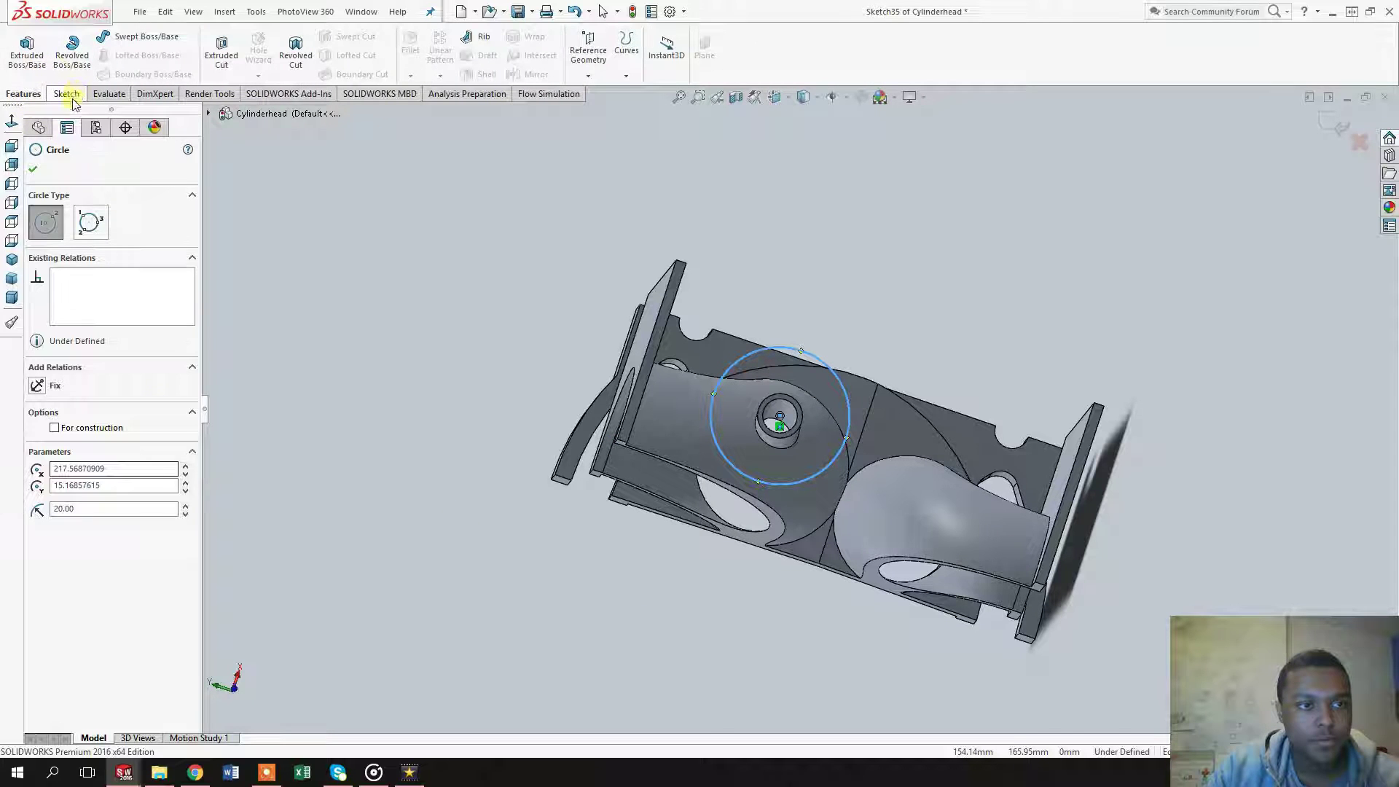
{"action": "left_click", "coordinate": [72, 99]}
{"action": "left_click", "coordinate": [23, 94]}
{"action": "left_click", "coordinate": [26, 62]}
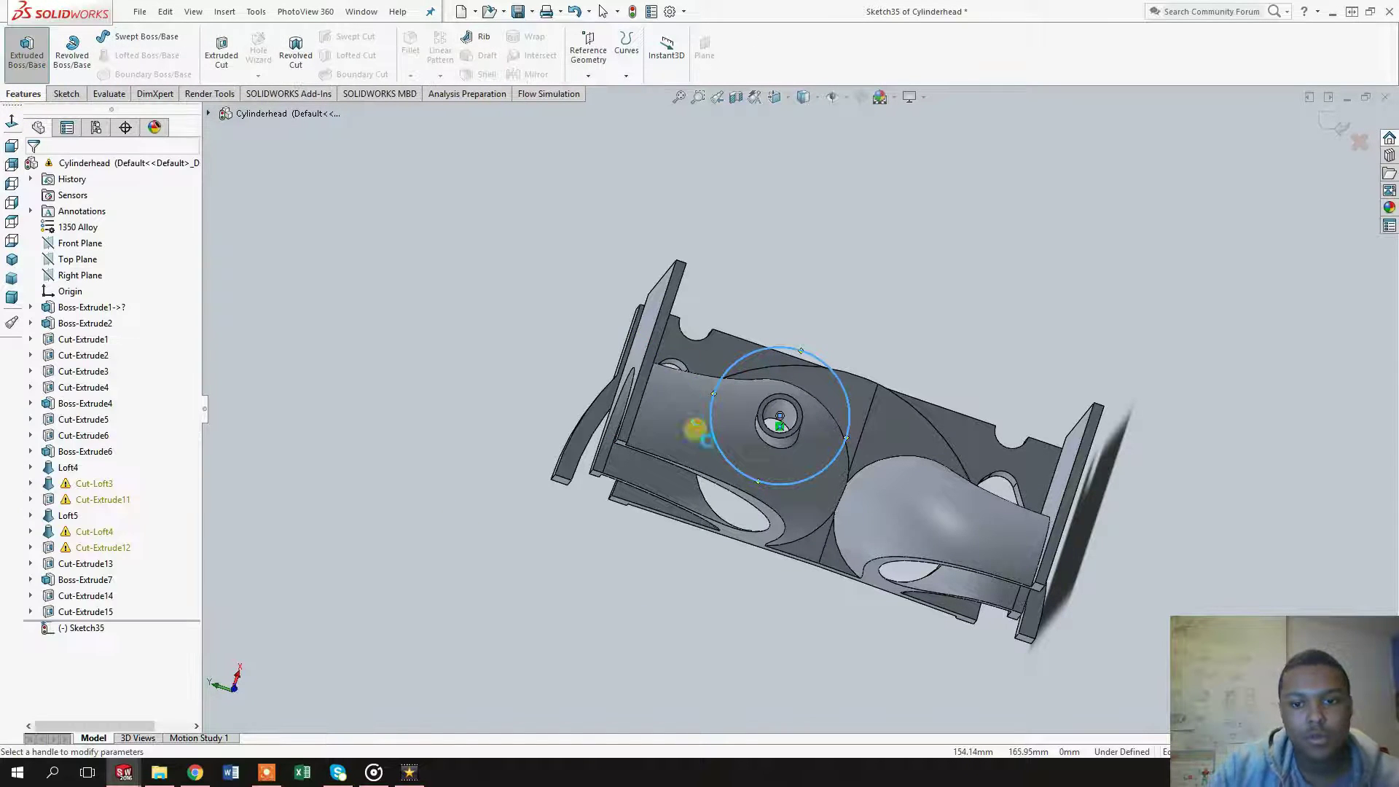
{"action": "middle_click_drag", "start_coordinate": [694, 417], "coordinate": [469, 294]}
{"action": "left_click", "coordinate": [109, 310]}
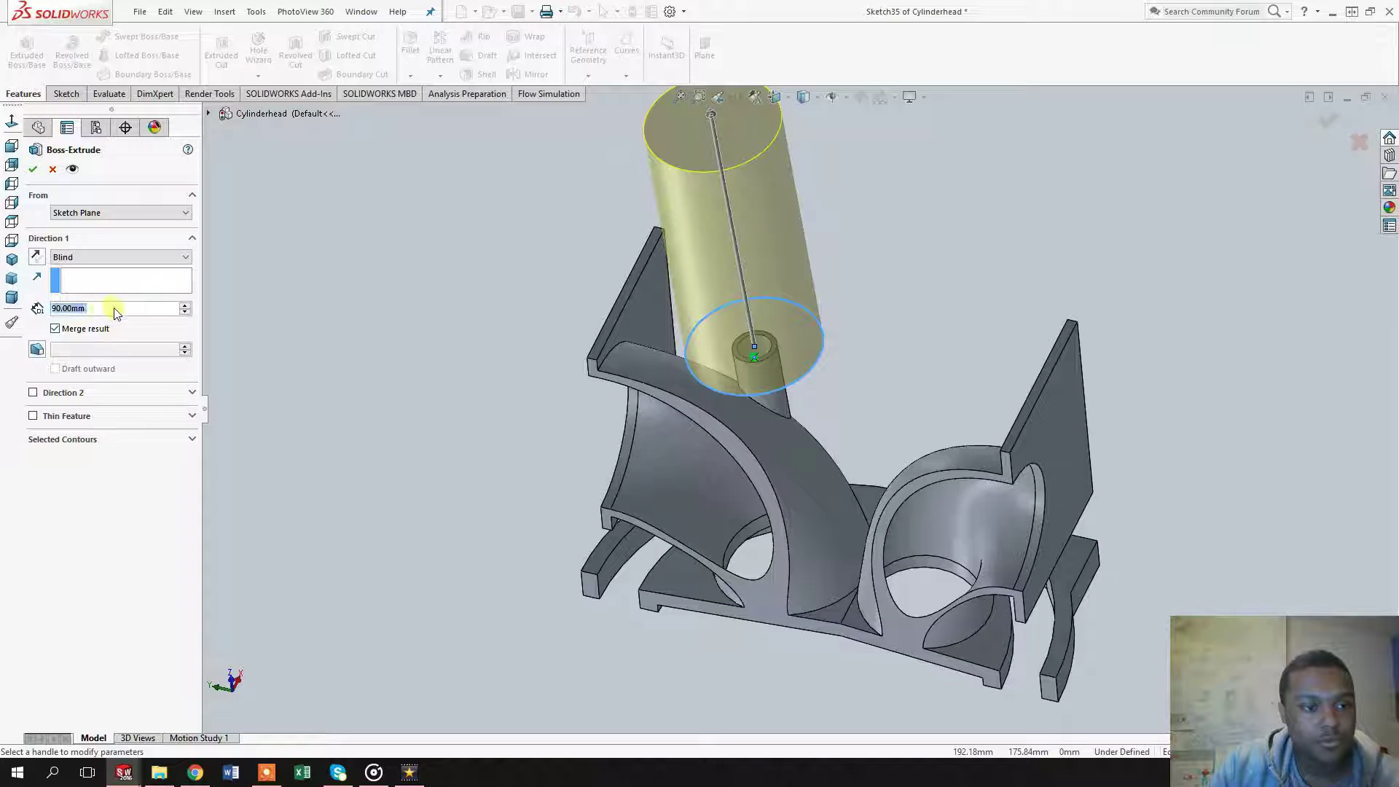
{"action": "type", "text": "2000"}
{"action": "key", "text": "Return"}
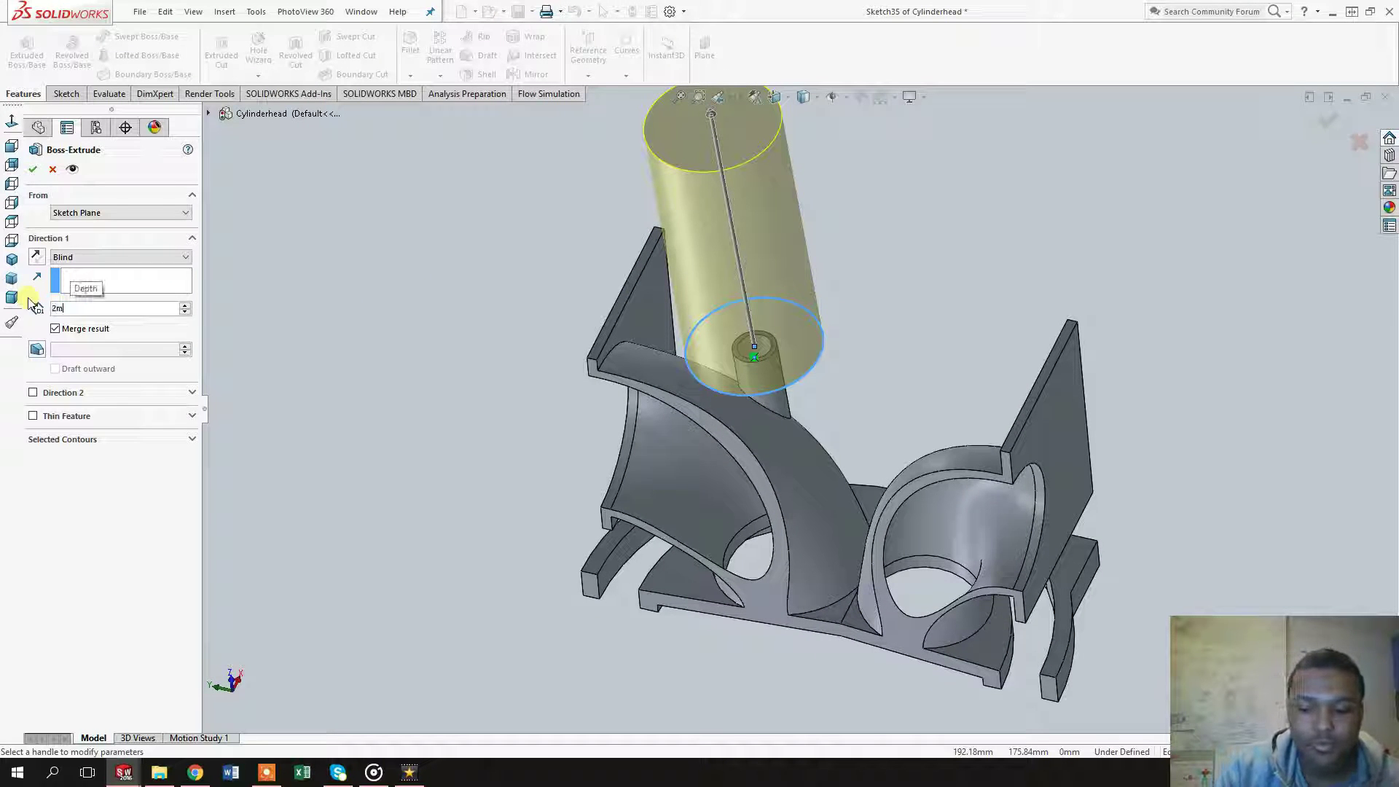
{"action": "type", "text": "2"}
{"action": "key", "text": "Return"}
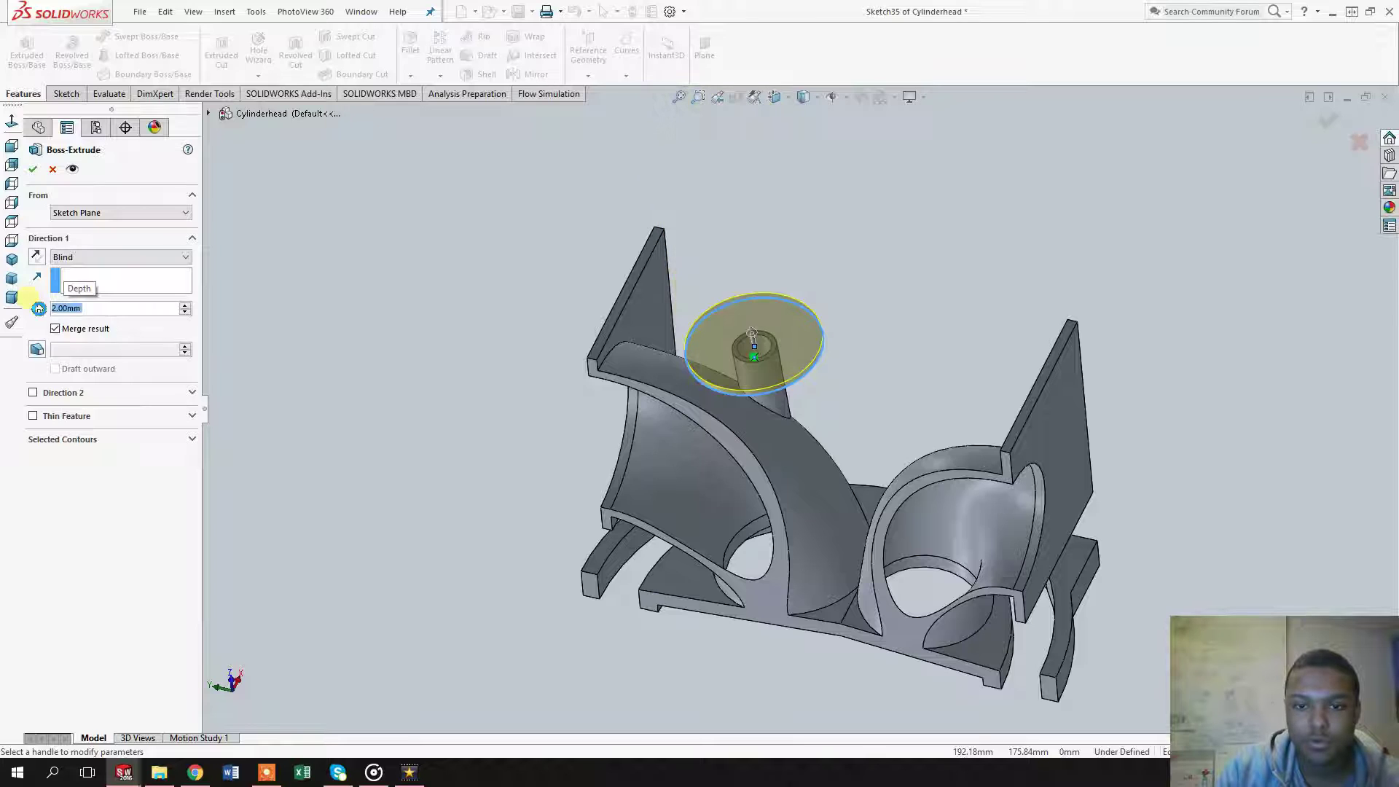
{"action": "key", "text": "Return"}
Step: Start a sketch on the disc's upper face and offset the face's edge 2 mm inward
{"action": "left_click", "coordinate": [793, 336]}
{"action": "left_click", "coordinate": [32, 64]}
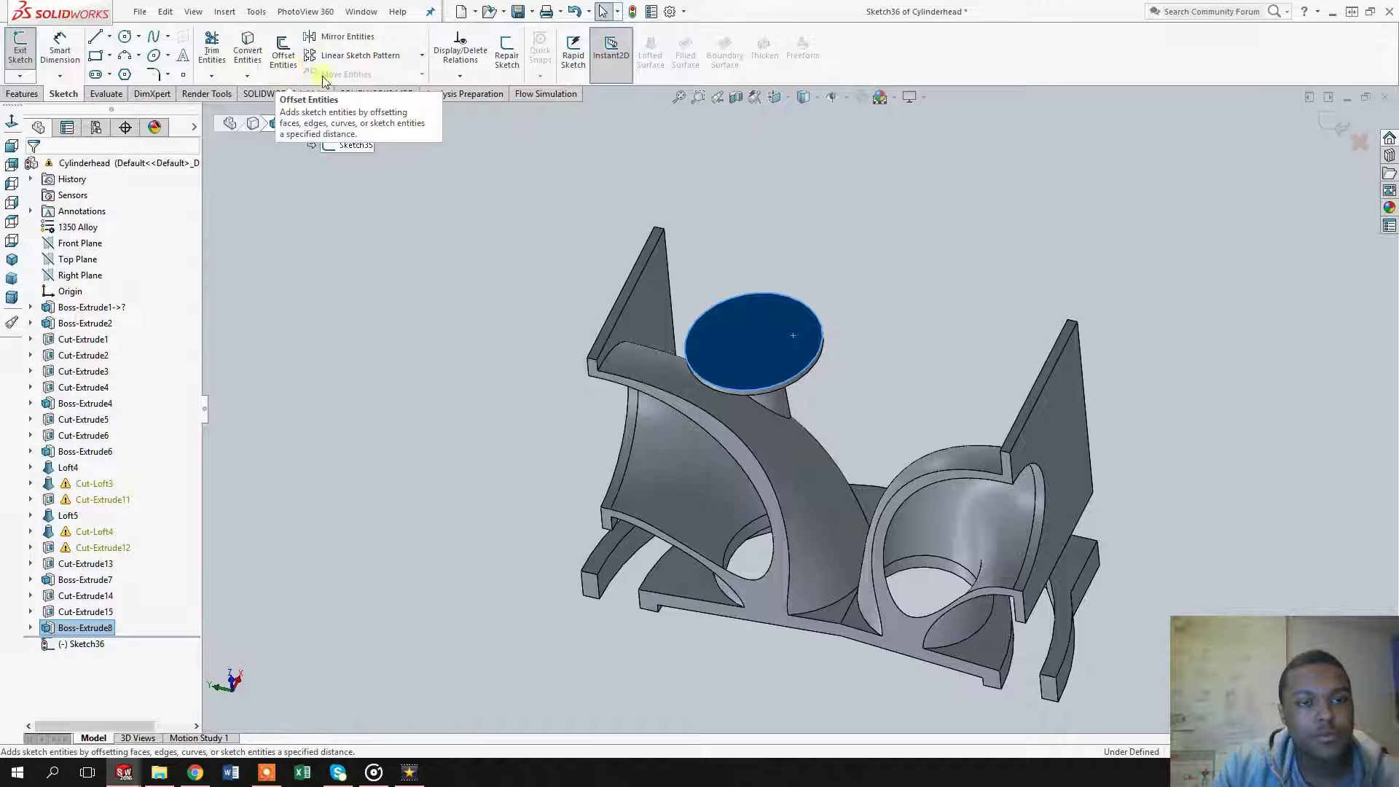
{"action": "left_click", "coordinate": [284, 55]}
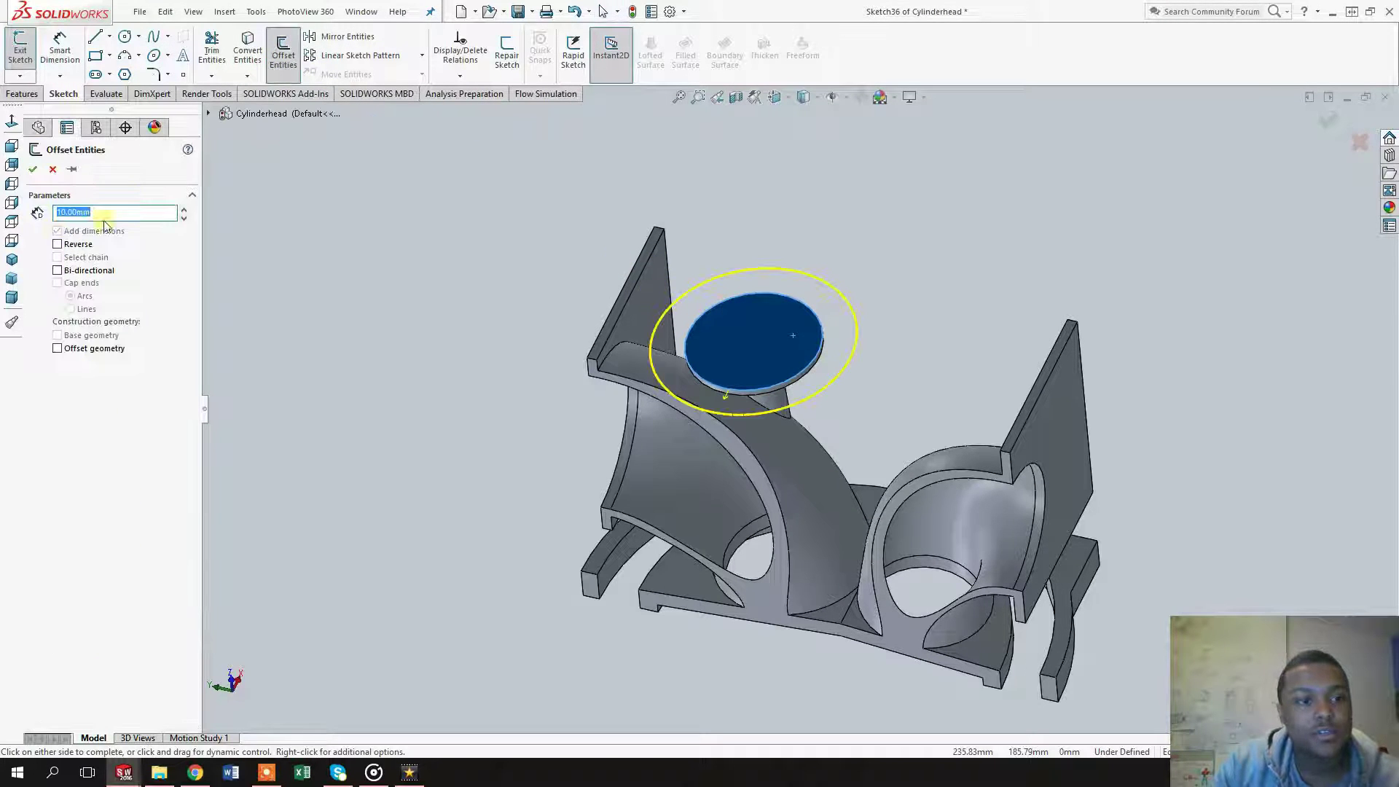
{"action": "key", "text": "Return"}
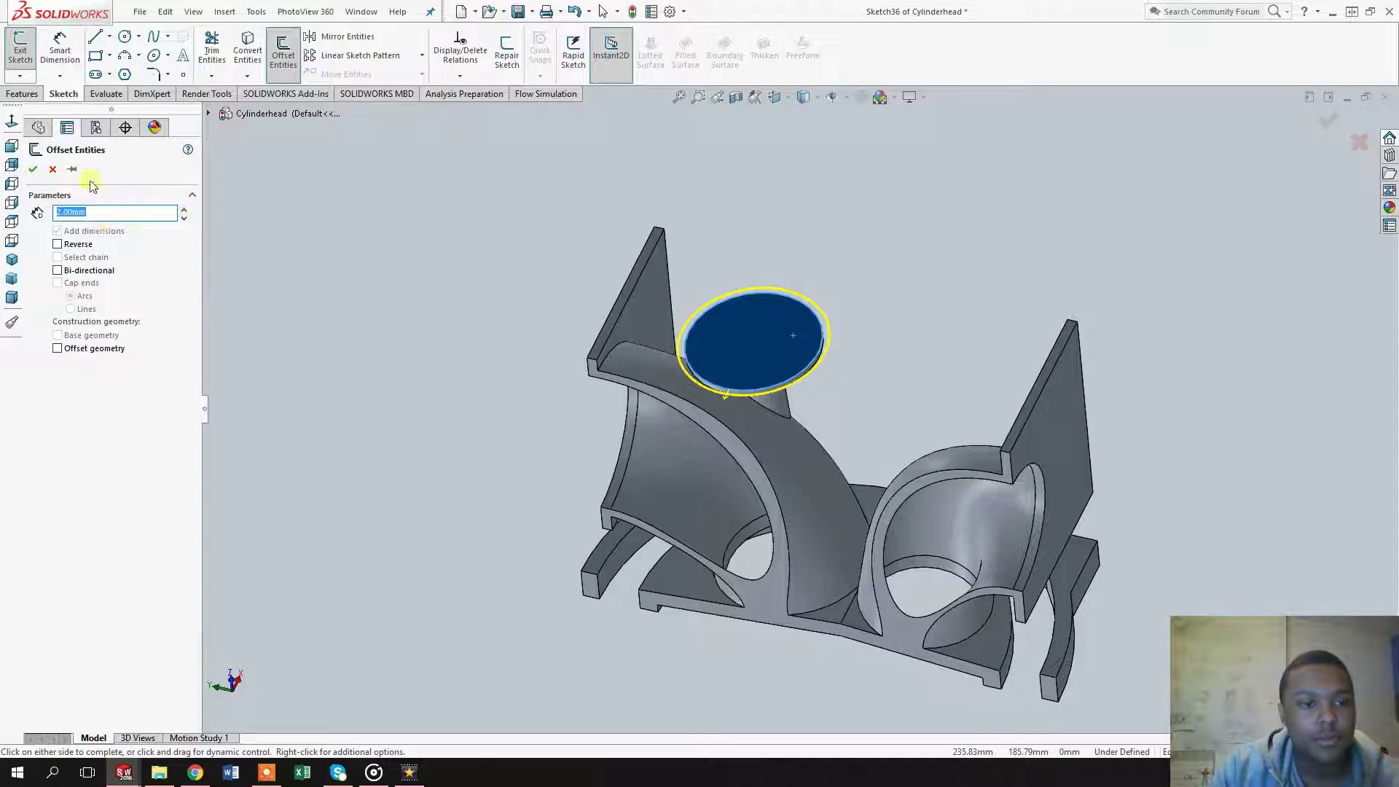
{"action": "left_click", "coordinate": [79, 245]}
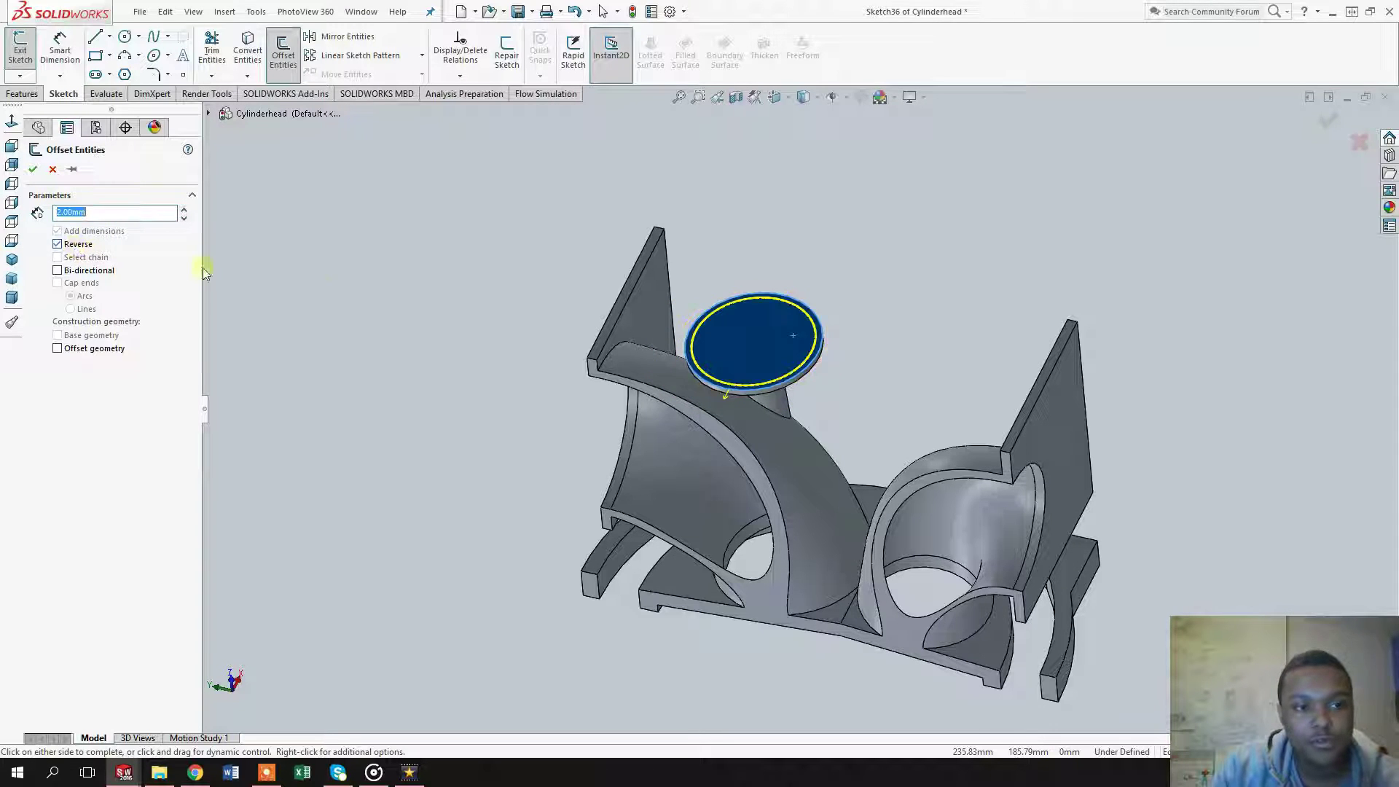
{"action": "left_click", "coordinate": [32, 170]}
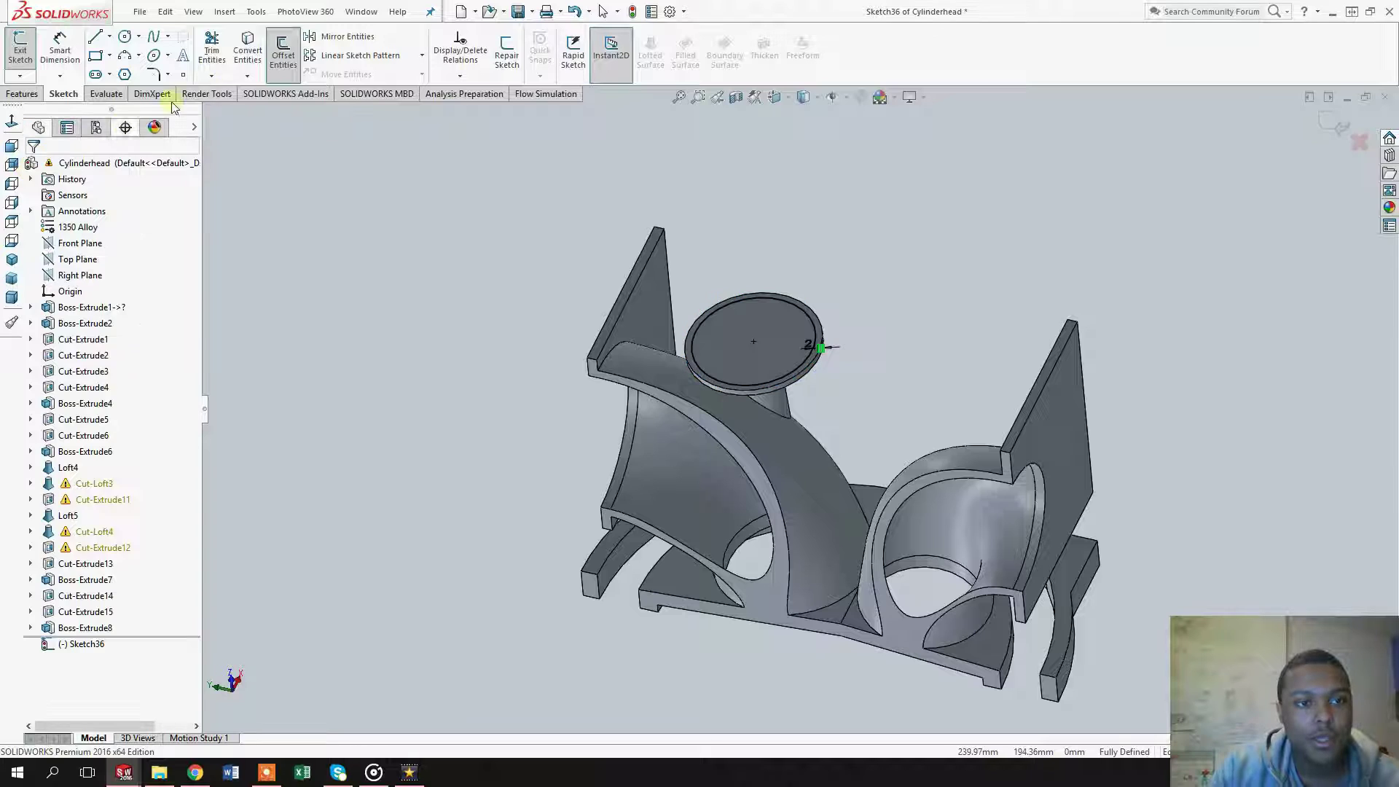
Step: Convert the outer edge of the disc's upper face into the sketch
{"action": "left_click", "coordinate": [247, 51]}
{"action": "left_click", "coordinate": [706, 335]}
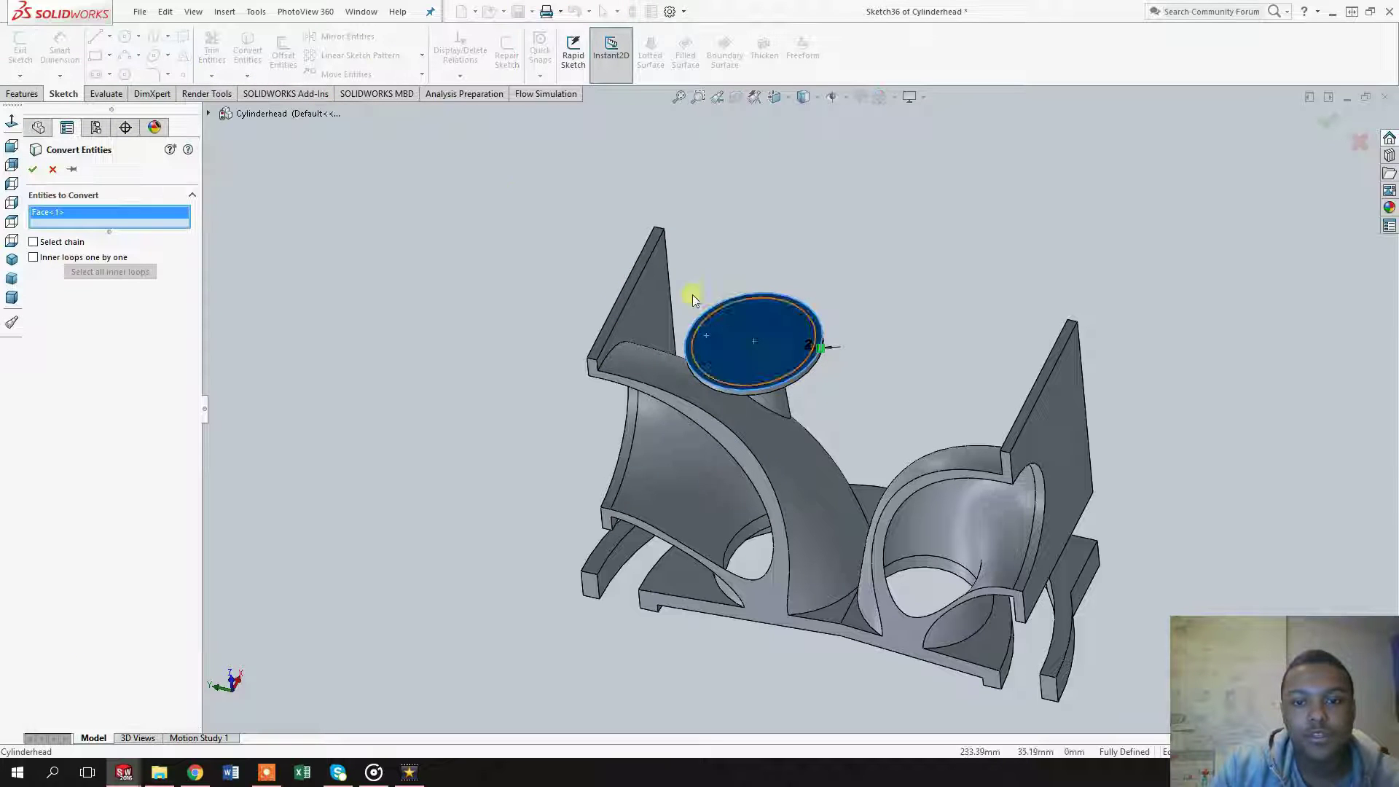
{"action": "left_click", "coordinate": [32, 169]}
Step: Extrude the 2 mm wide ring sketch 40 mm blind on top of the disc, merged with the body, as the cup wall
{"action": "left_click", "coordinate": [22, 94]}
{"action": "left_click", "coordinate": [27, 51]}
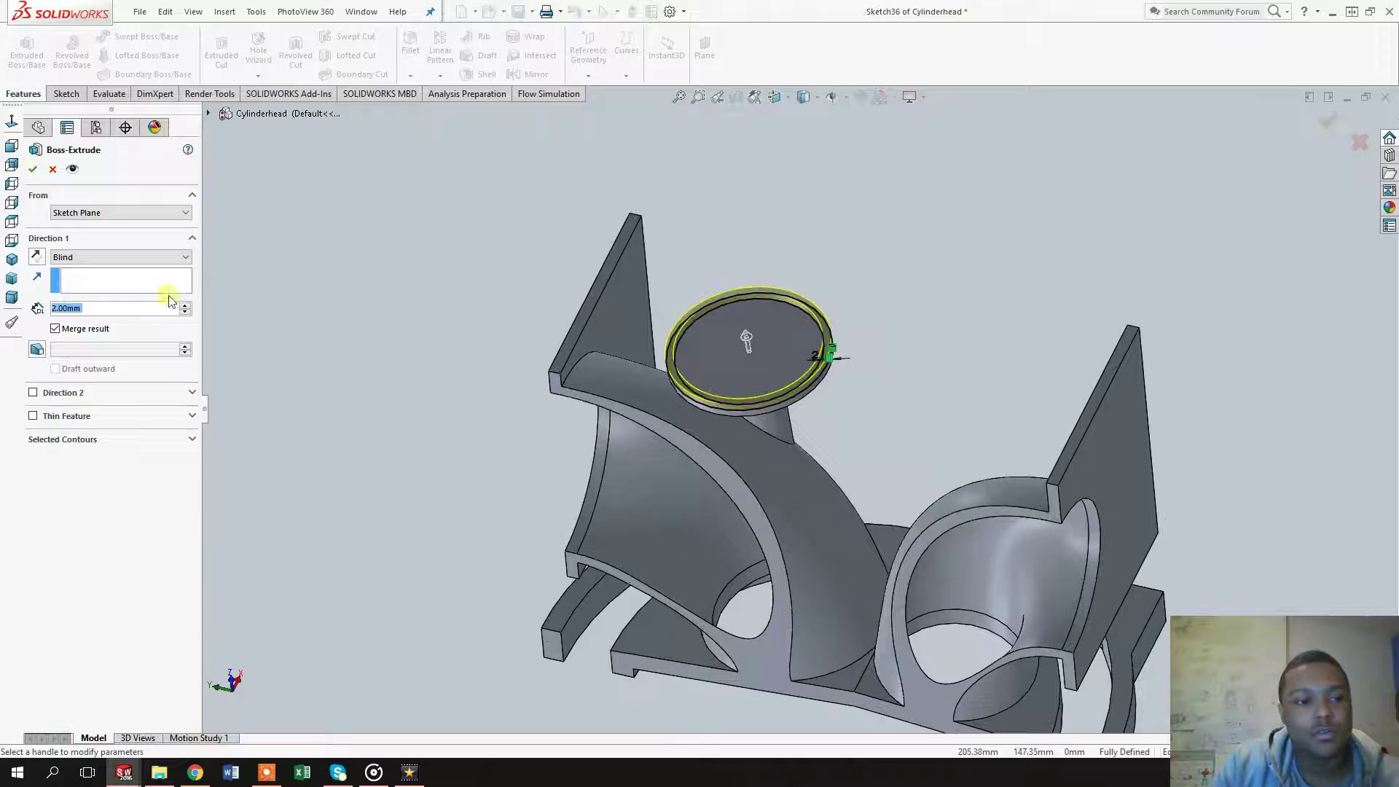
{"action": "middle_click_drag", "start_coordinate": [599, 375], "coordinate": [508, 294]}
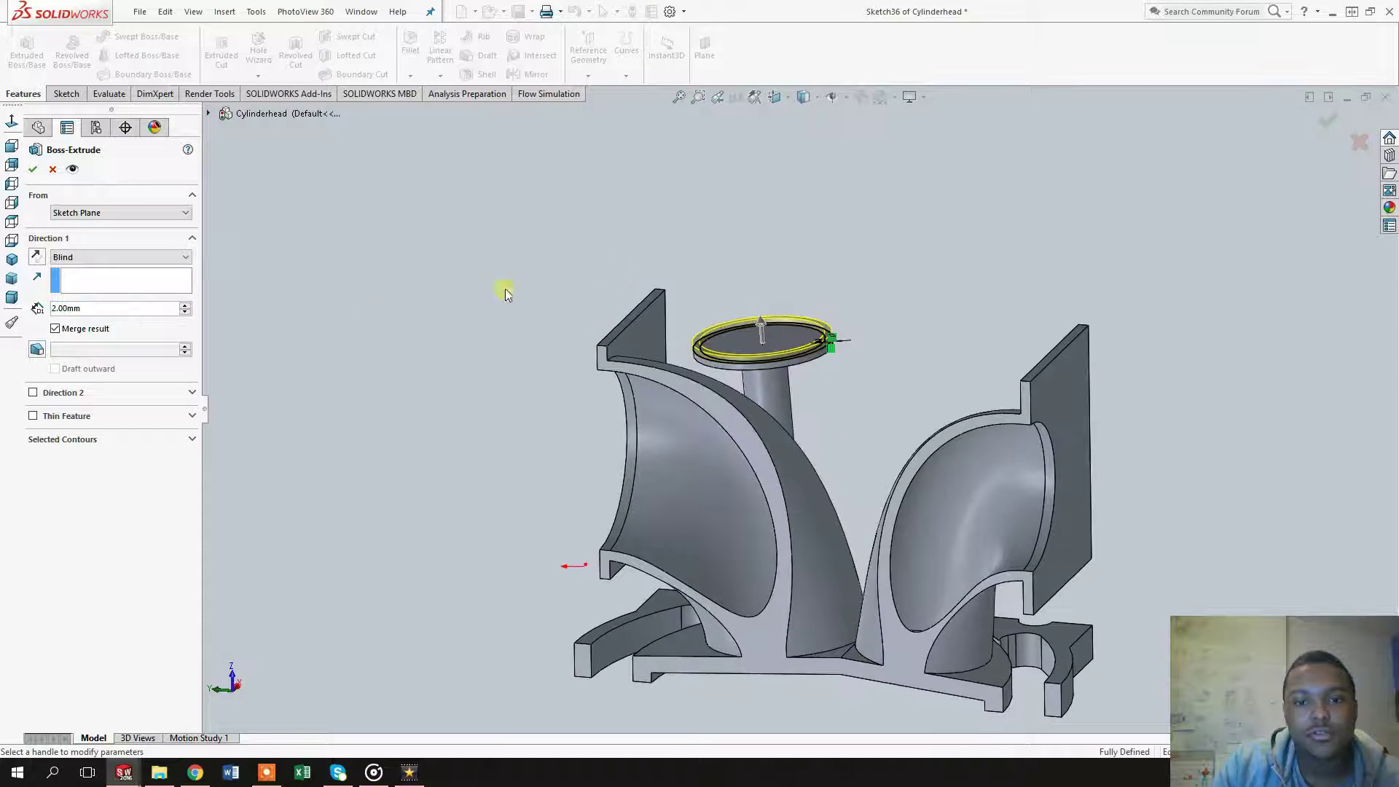
{"action": "type", "text": "40"}
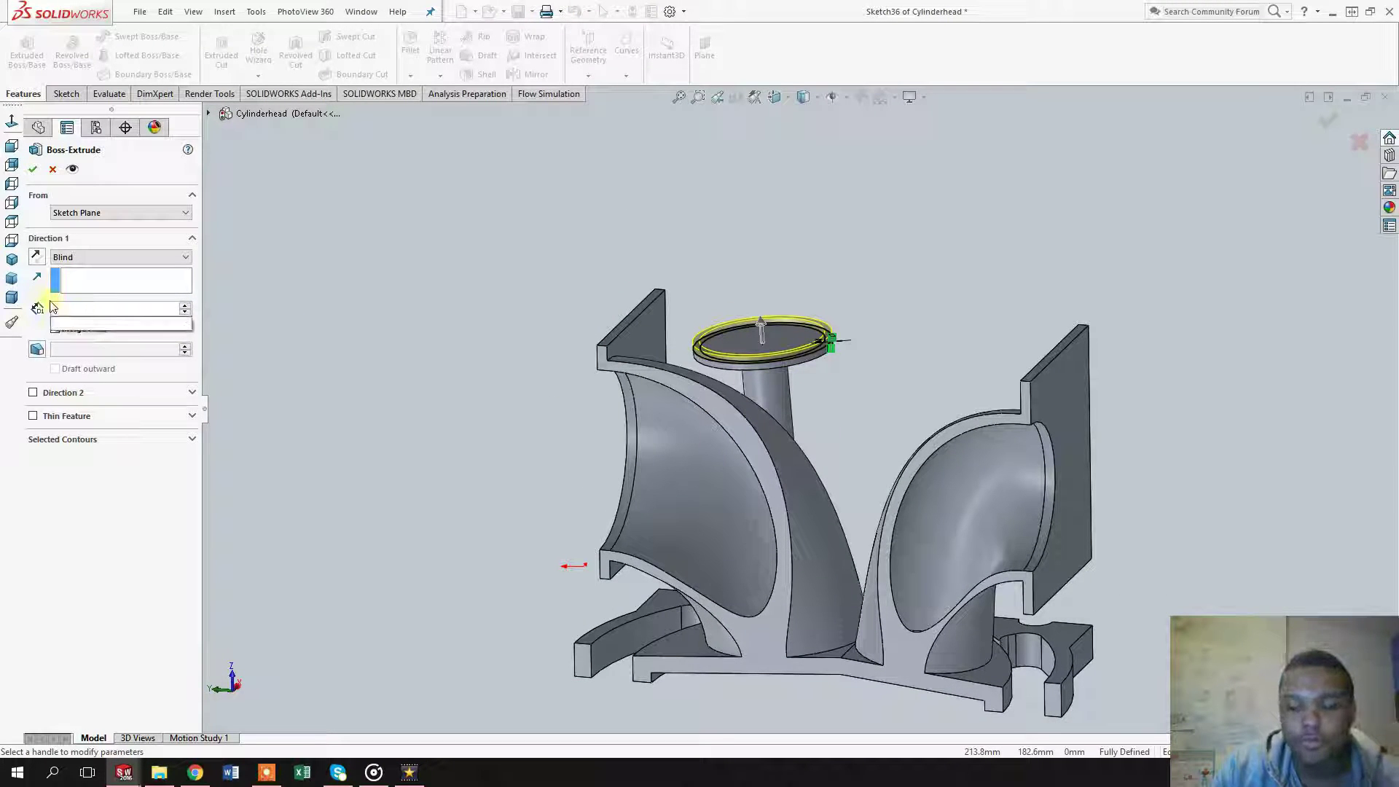
{"action": "key", "text": "Return"}
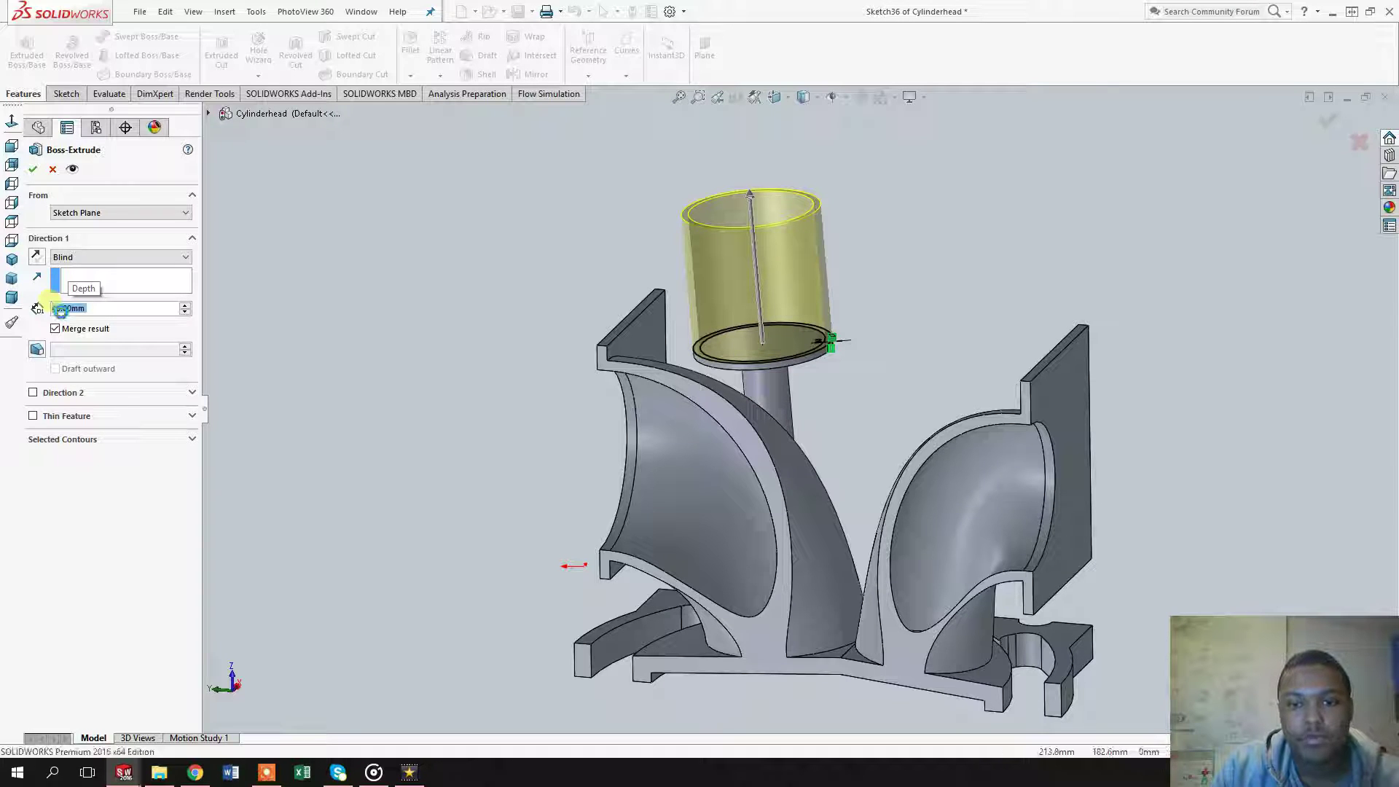
{"action": "key", "text": "Return"}
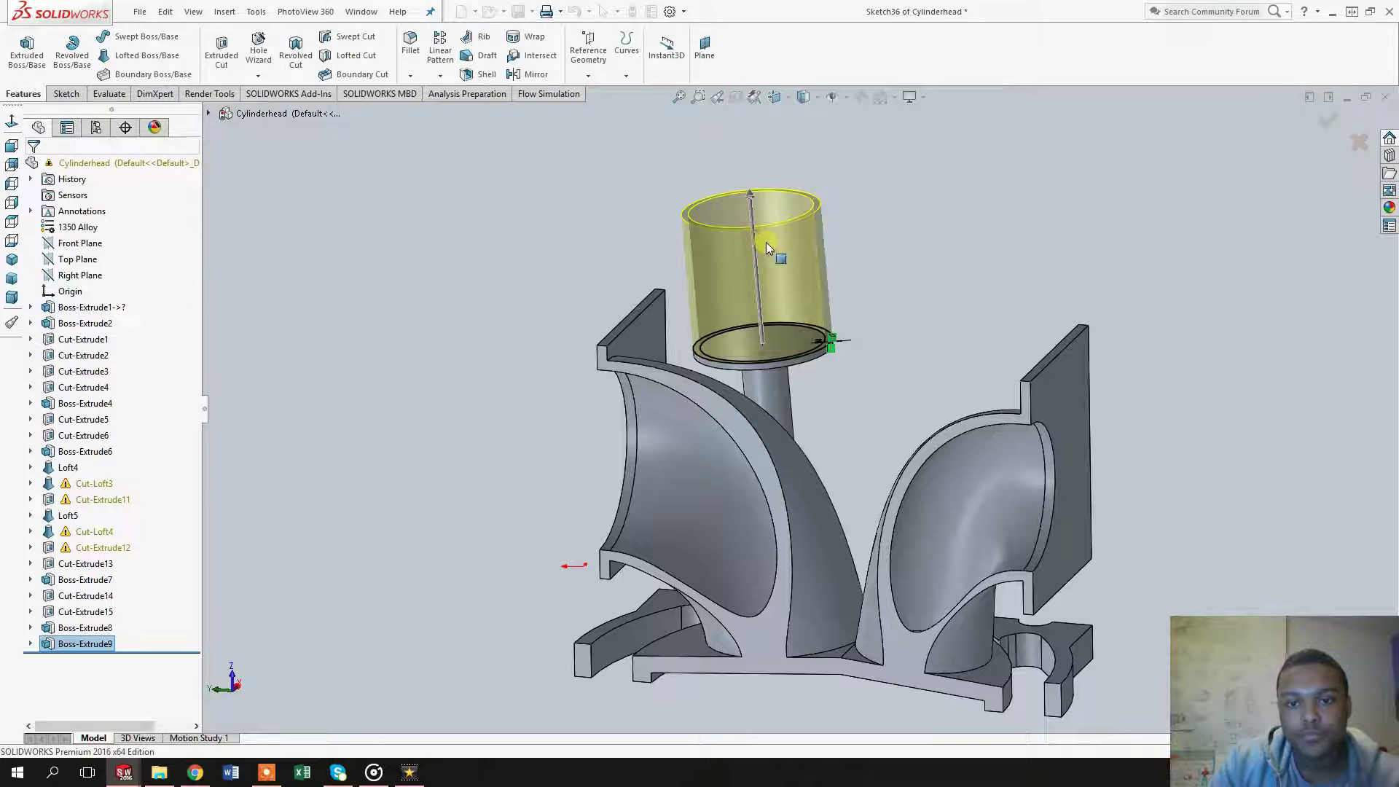
Step: Sketch on the disc's circular underside visible inside the guide tube bore and convert its edge into the sketch
{"action": "middle_click_drag", "start_coordinate": [775, 250], "coordinate": [709, 309]}
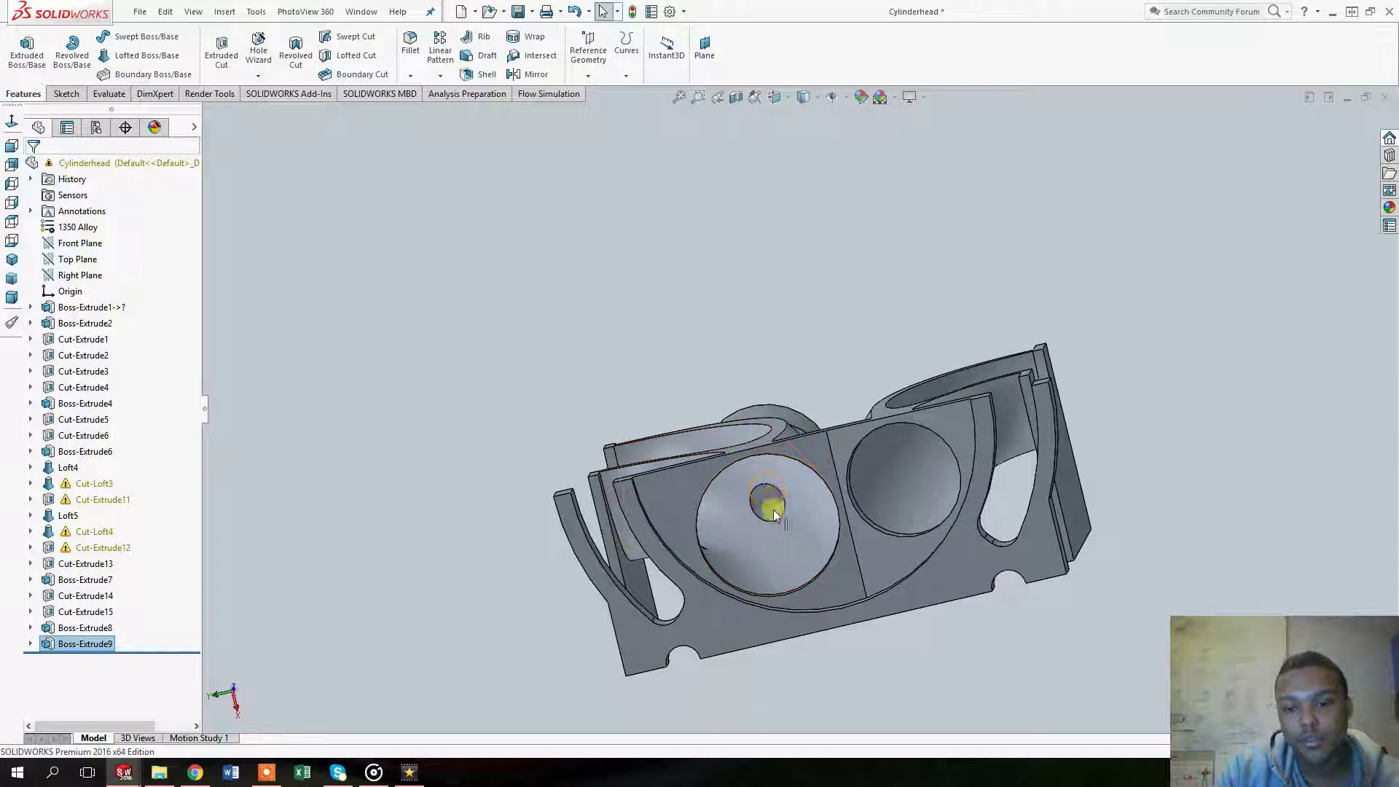
{"action": "middle_click_drag", "start_coordinate": [794, 493], "coordinate": [790, 484]}
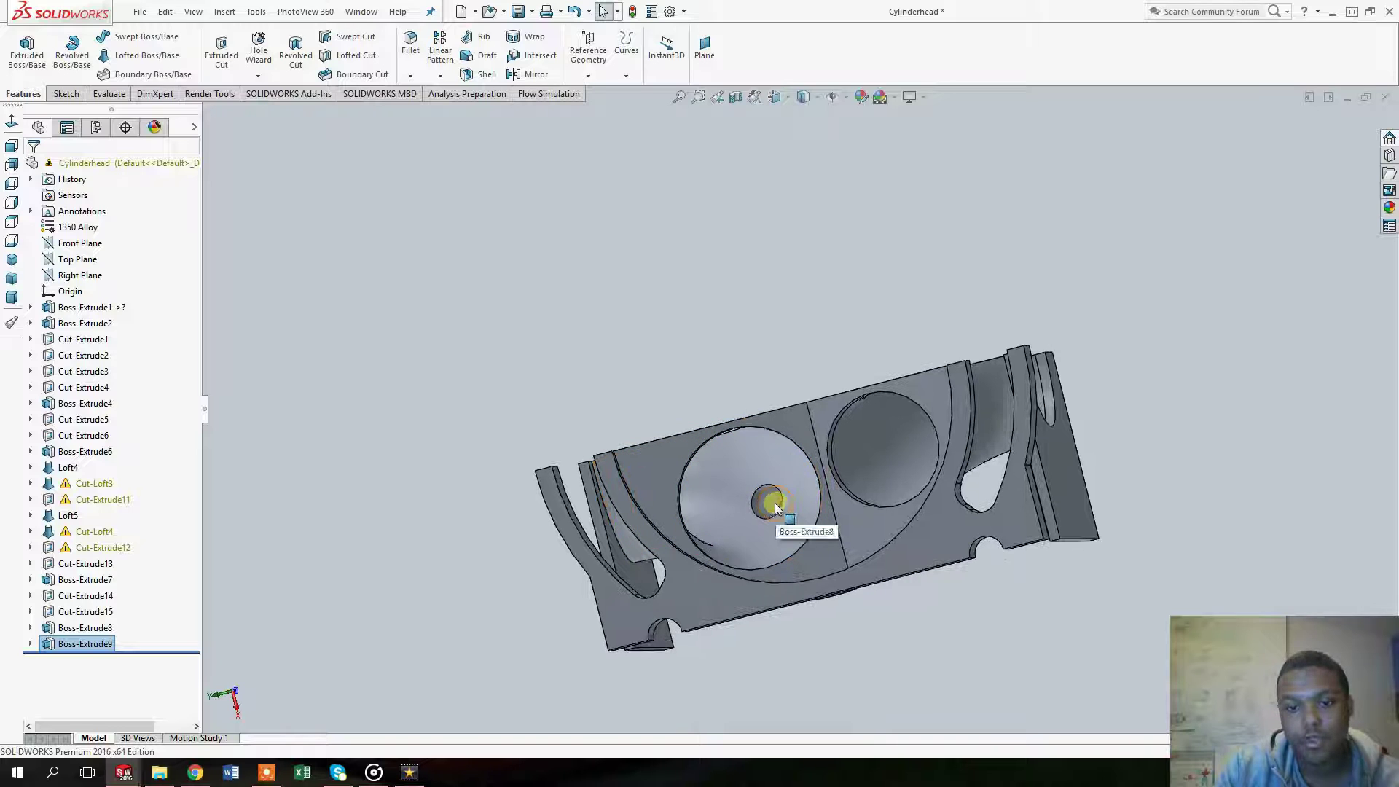
{"action": "left_click", "coordinate": [774, 506]}
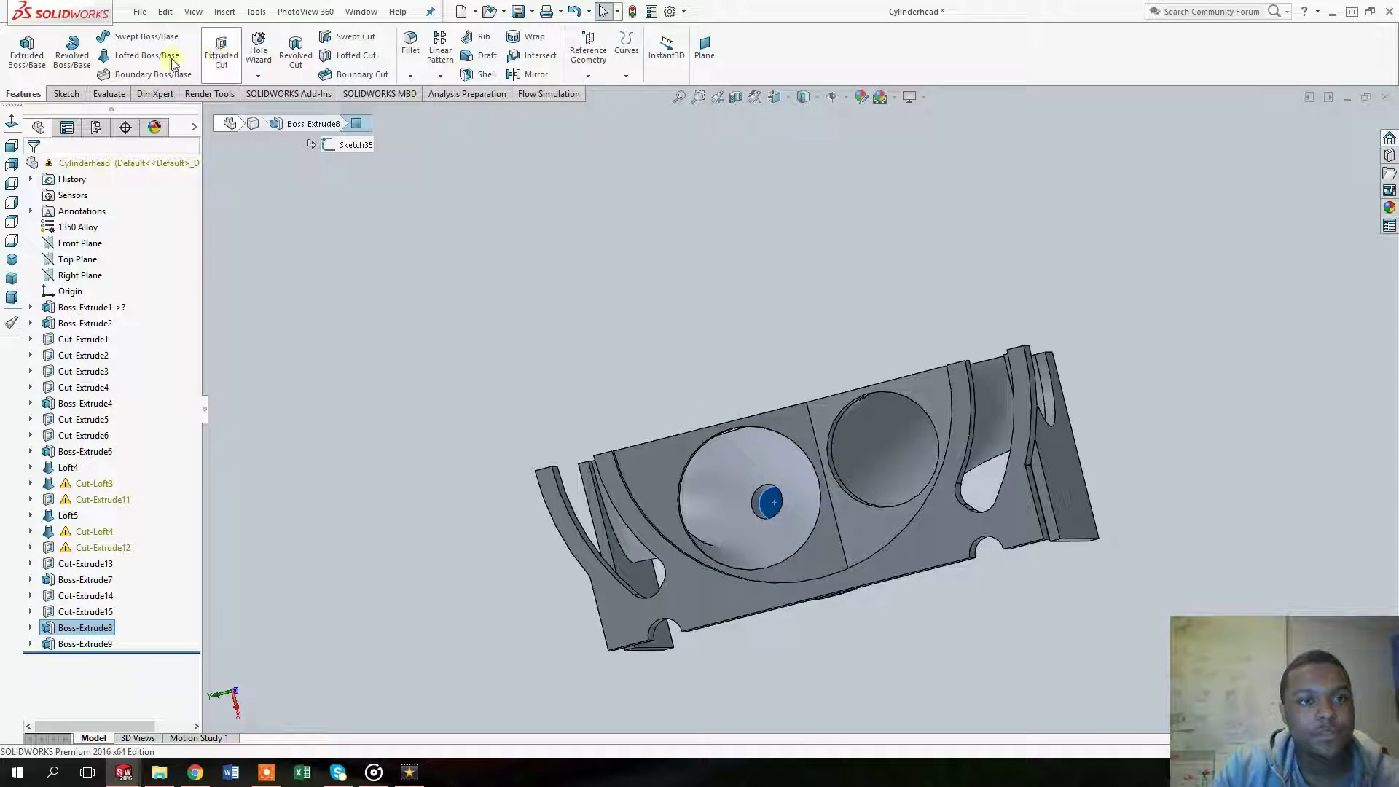
{"action": "left_click", "coordinate": [66, 94]}
{"action": "left_click", "coordinate": [20, 47]}
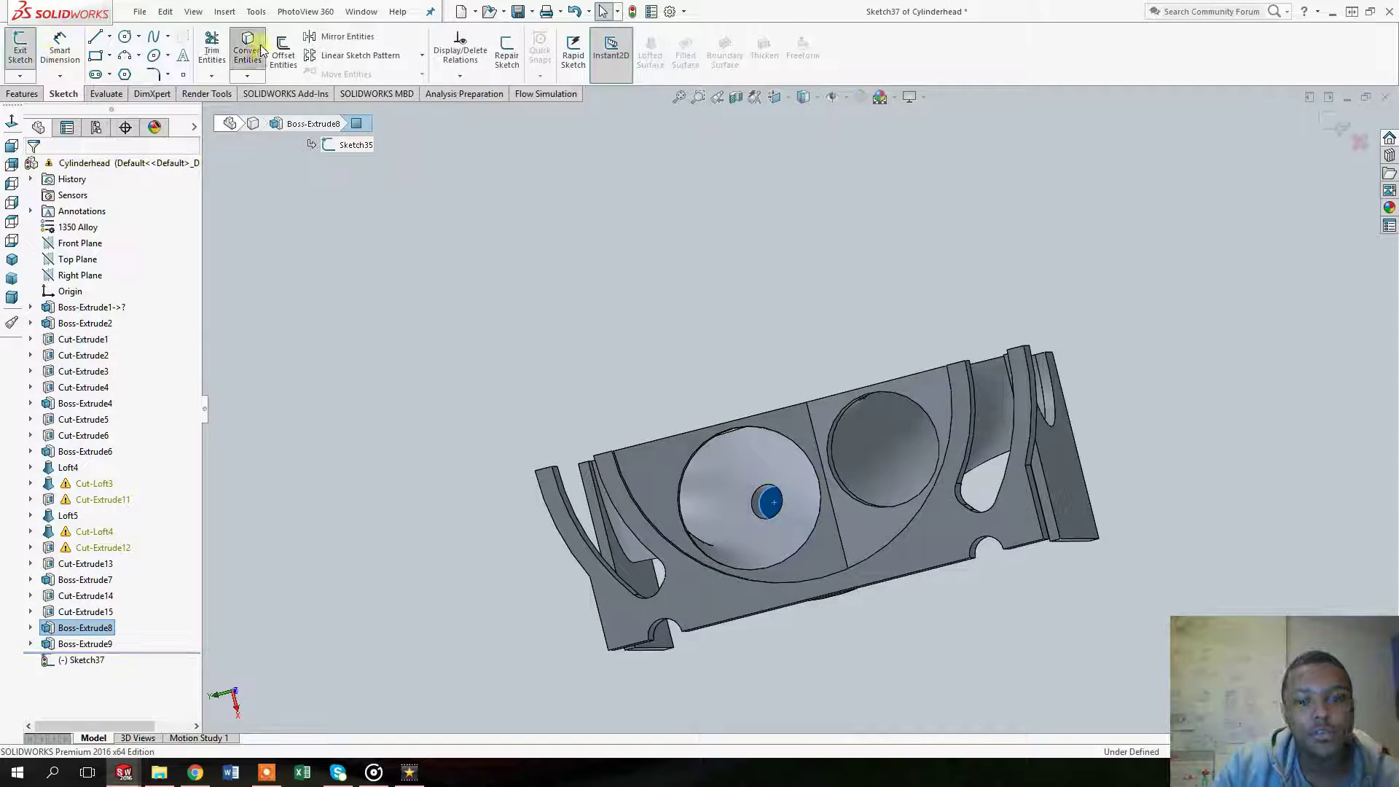
{"action": "left_click", "coordinate": [260, 49]}
Step: Cut the converted bore circle through the disc with Extruded Cut, opening the guide tube into the cup
{"action": "left_click", "coordinate": [23, 94]}
{"action": "left_click", "coordinate": [221, 52]}
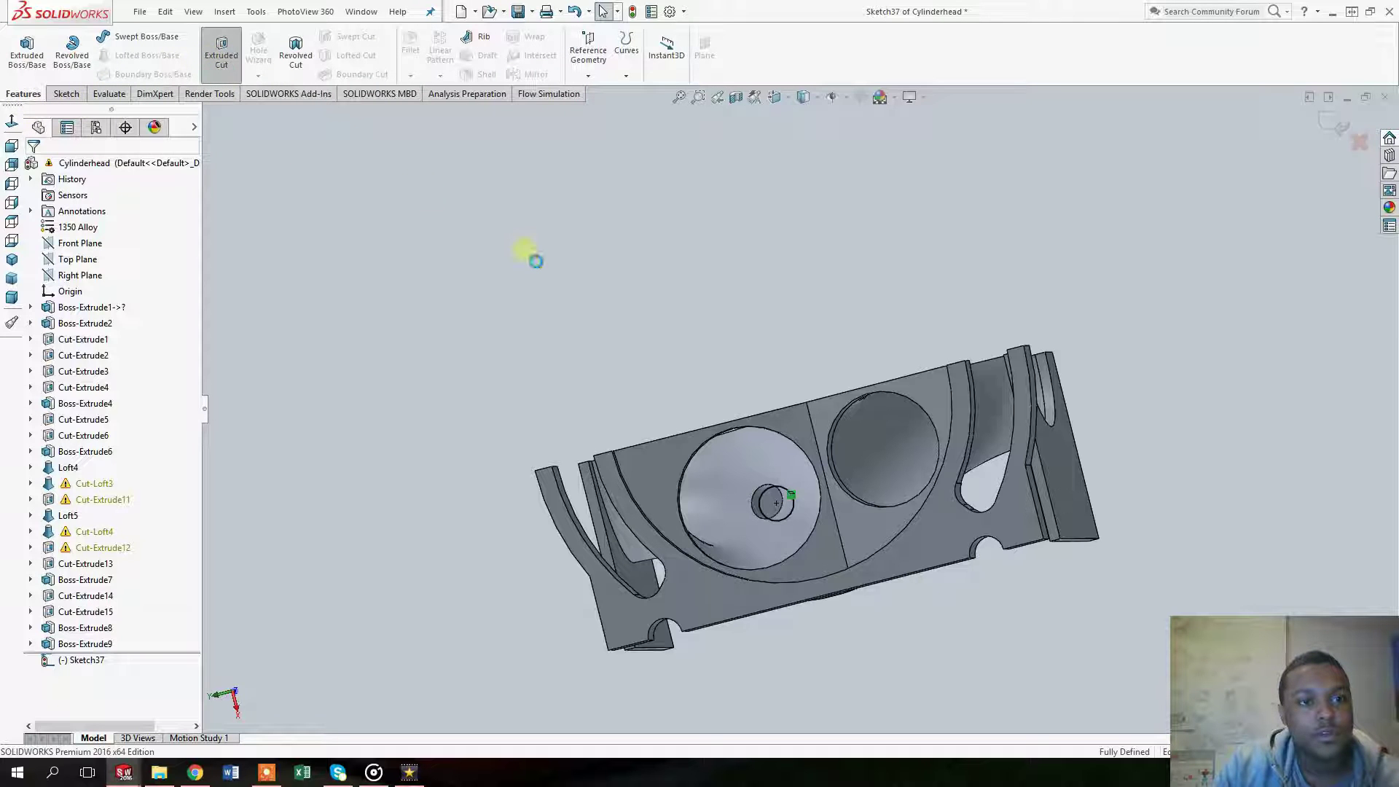
{"action": "middle_click_drag", "start_coordinate": [740, 460], "coordinate": [736, 524]}
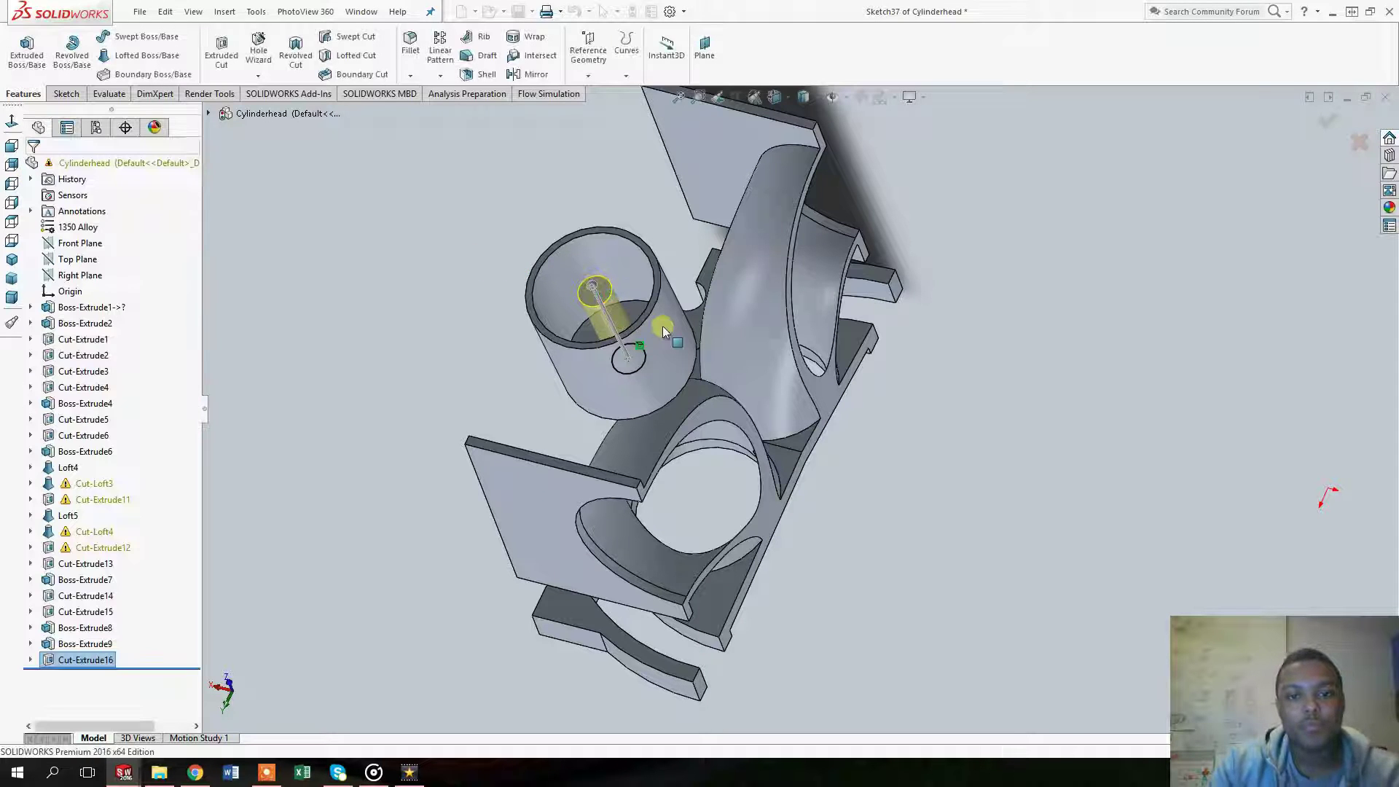
Step: Sketch two concentric circles at the smaller port's centre on the combustion chamber face, the outer one with a 6.50 mm radius
{"action": "middle_click_drag", "start_coordinate": [656, 313], "coordinate": [704, 344]}
{"action": "scroll", "coordinate": [787, 397], "scroll_direction": "up", "scroll_amount": 1}
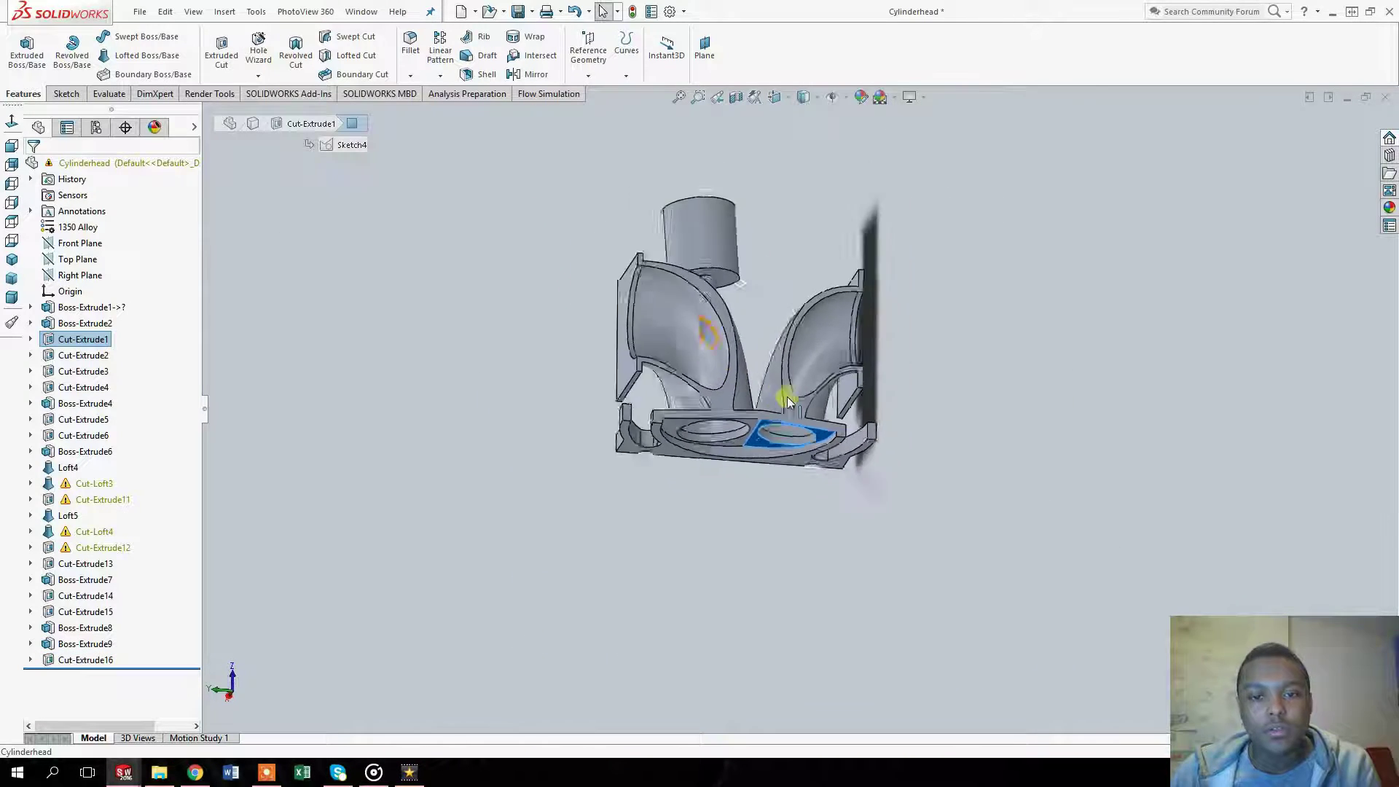
{"action": "scroll", "coordinate": [765, 377], "scroll_direction": "down", "scroll_amount": 6}
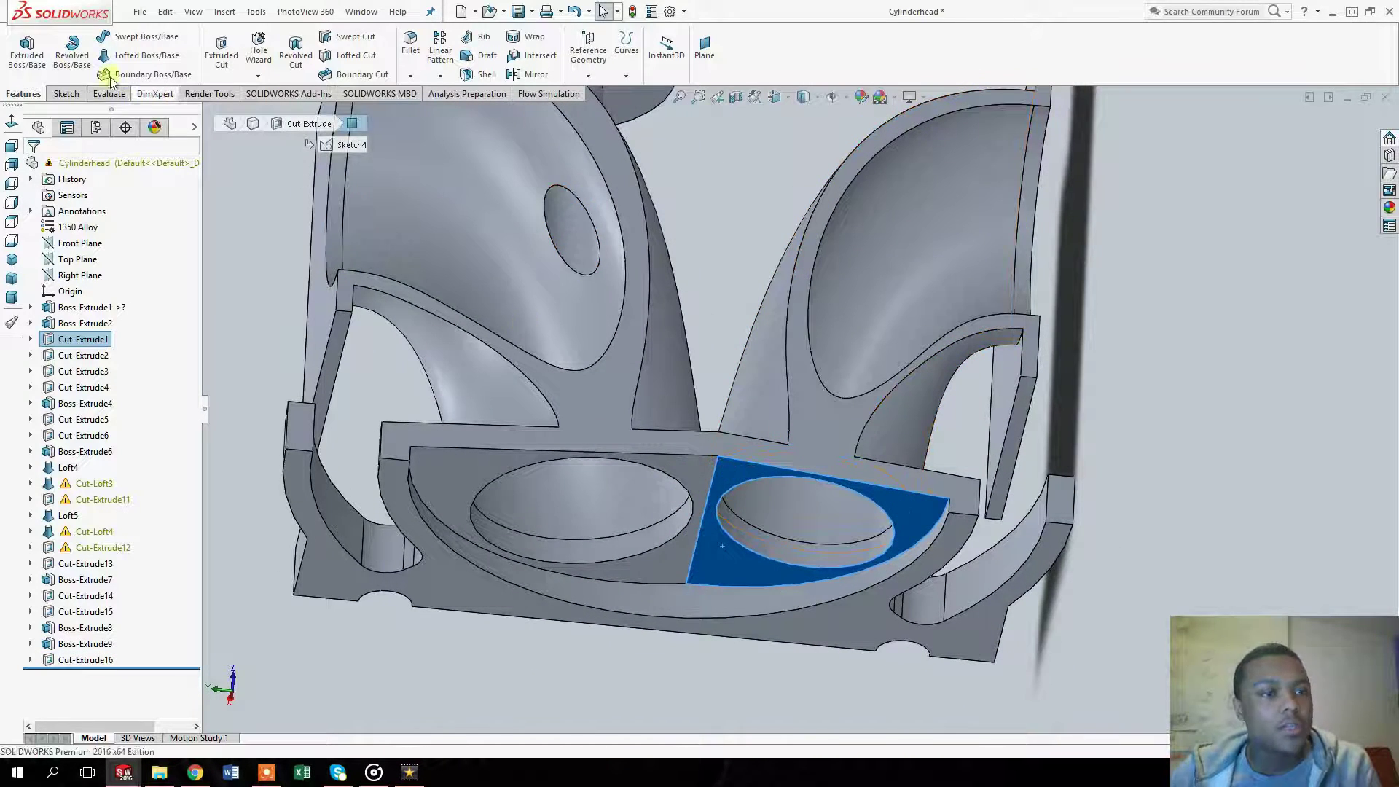
{"action": "left_click", "coordinate": [66, 93]}
{"action": "left_click", "coordinate": [20, 52]}
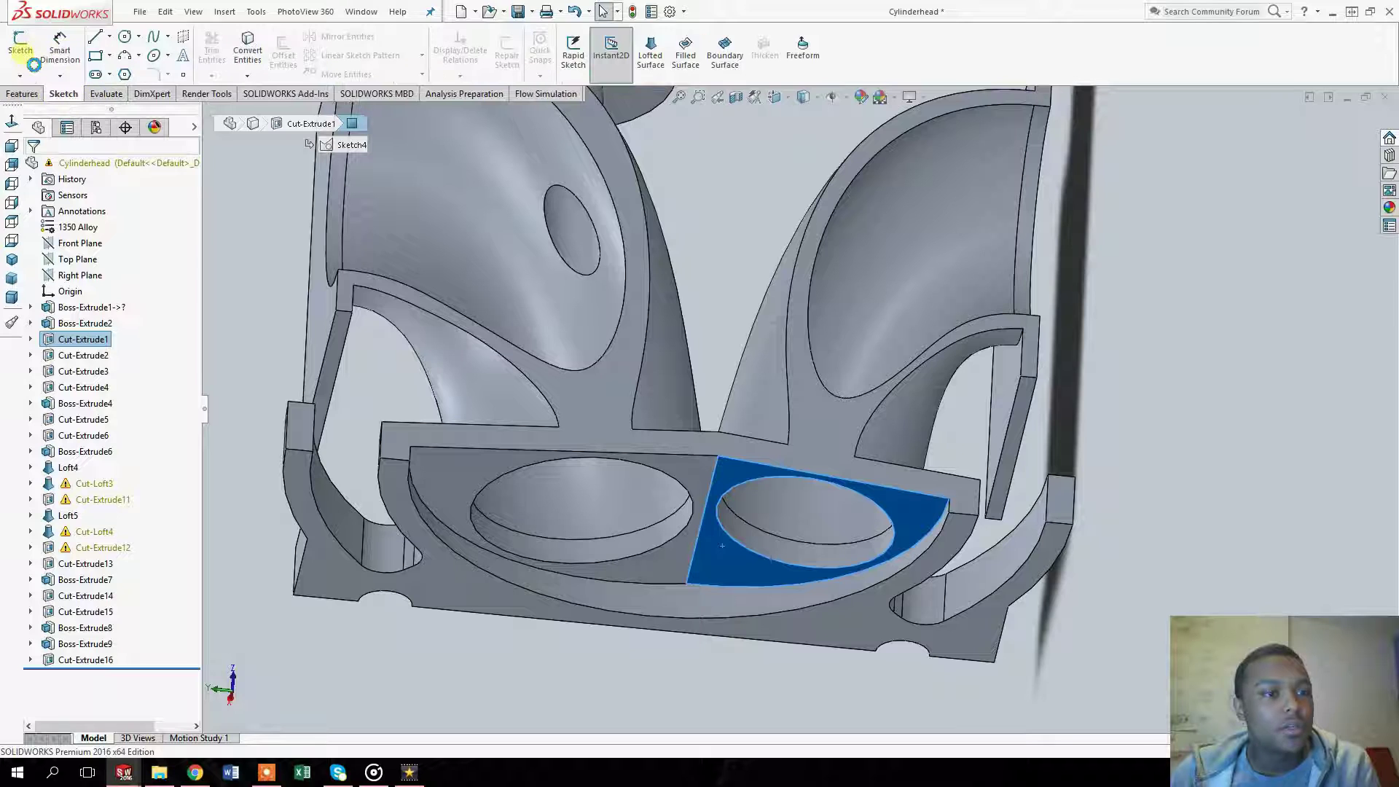
{"action": "left_click", "coordinate": [124, 36]}
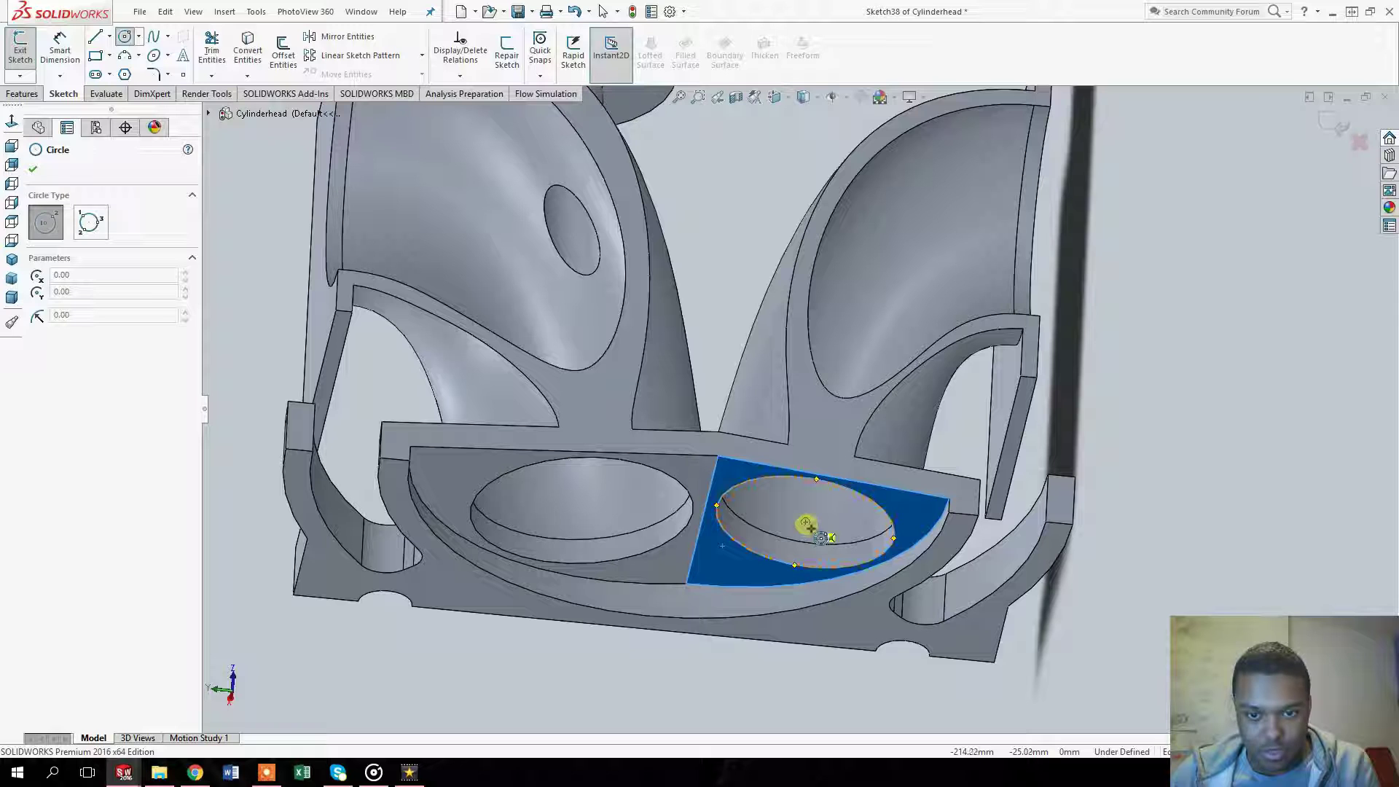
{"action": "left_click", "coordinate": [807, 525]}
{"action": "middle_click_drag", "start_coordinate": [834, 515], "coordinate": [844, 313]}
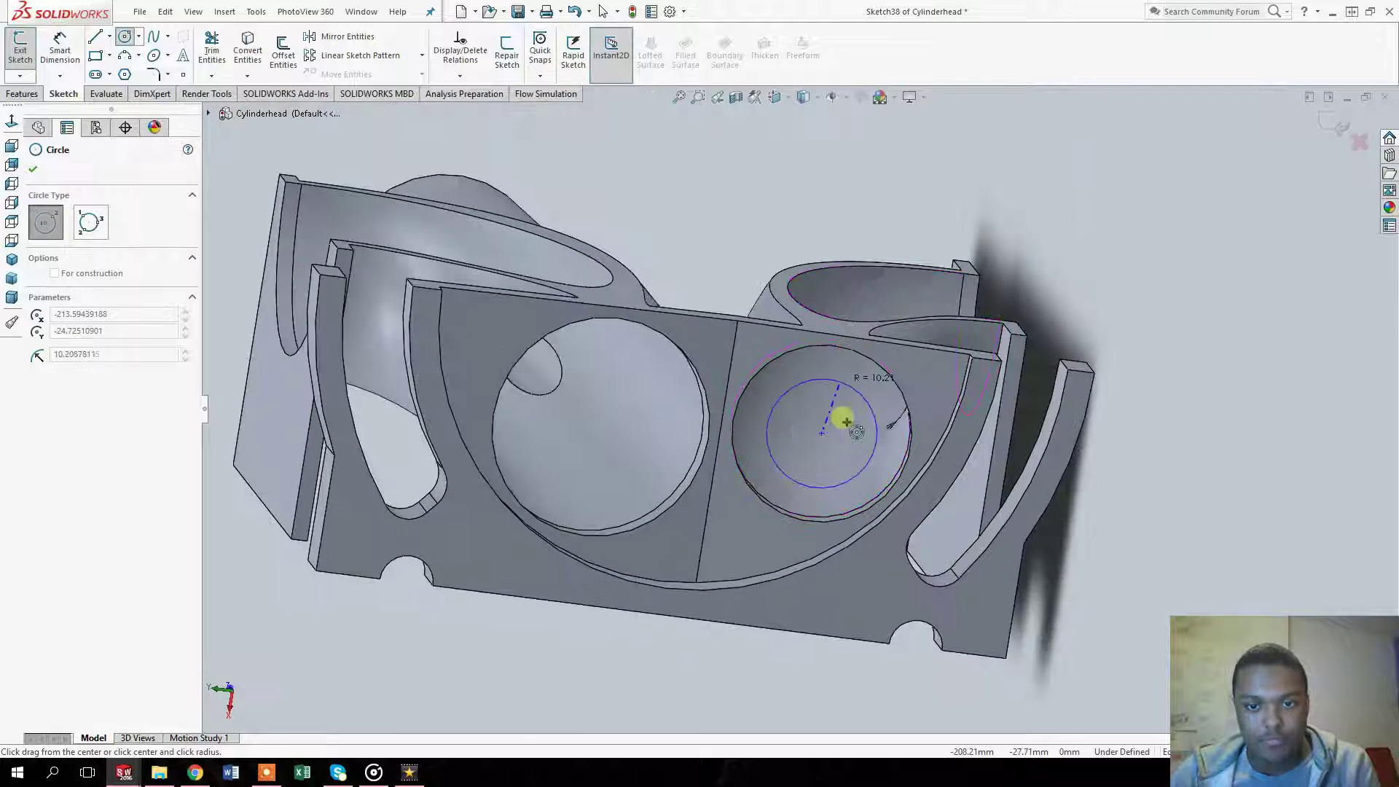
{"action": "left_click", "coordinate": [838, 435]}
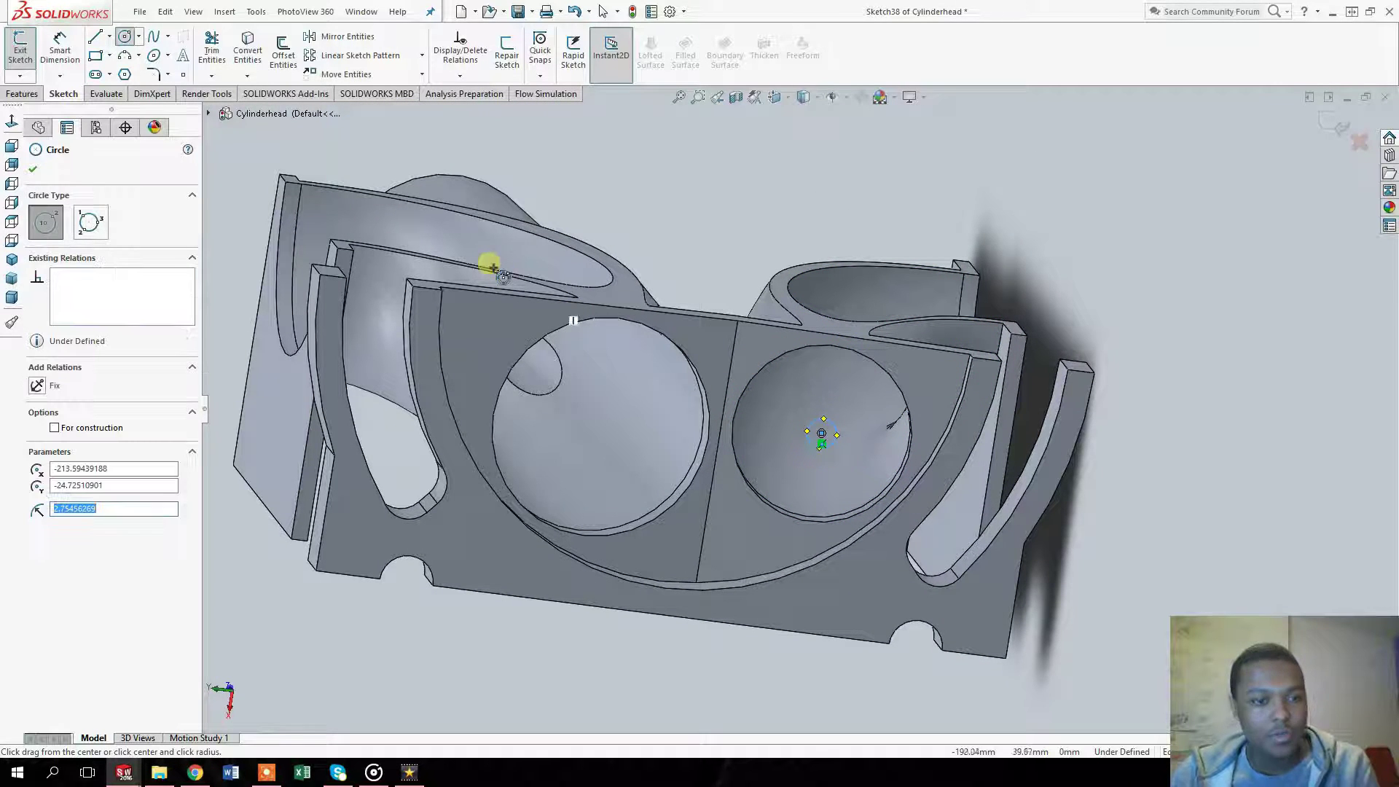
{"action": "left_click", "coordinate": [823, 435]}
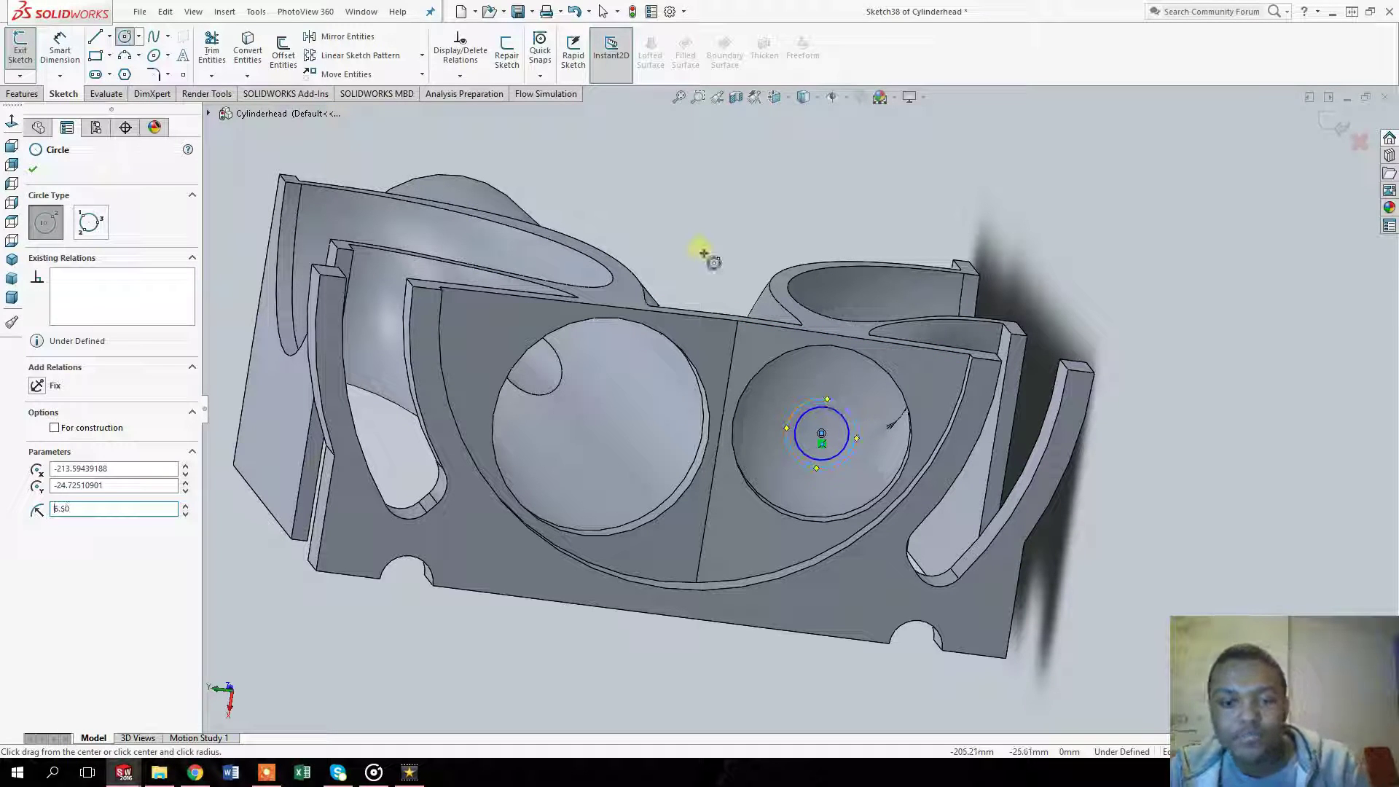
Step: Extrude the two circles 90 mm blind in the reversed direction through the smaller port as a second guide tube, merged with the body
{"action": "left_click", "coordinate": [21, 94]}
{"action": "left_click", "coordinate": [27, 51]}
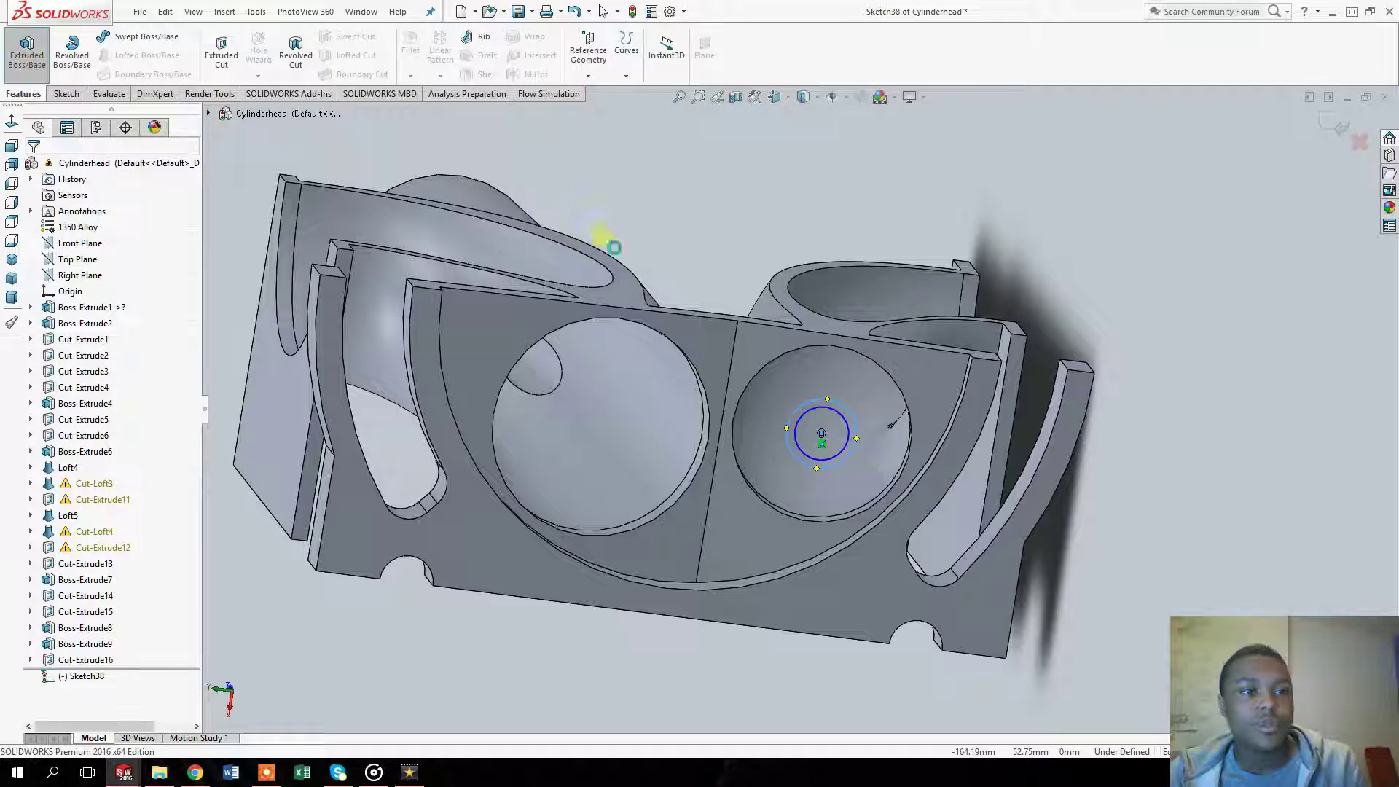
{"action": "middle_click_drag", "start_coordinate": [868, 340], "coordinate": [855, 379]}
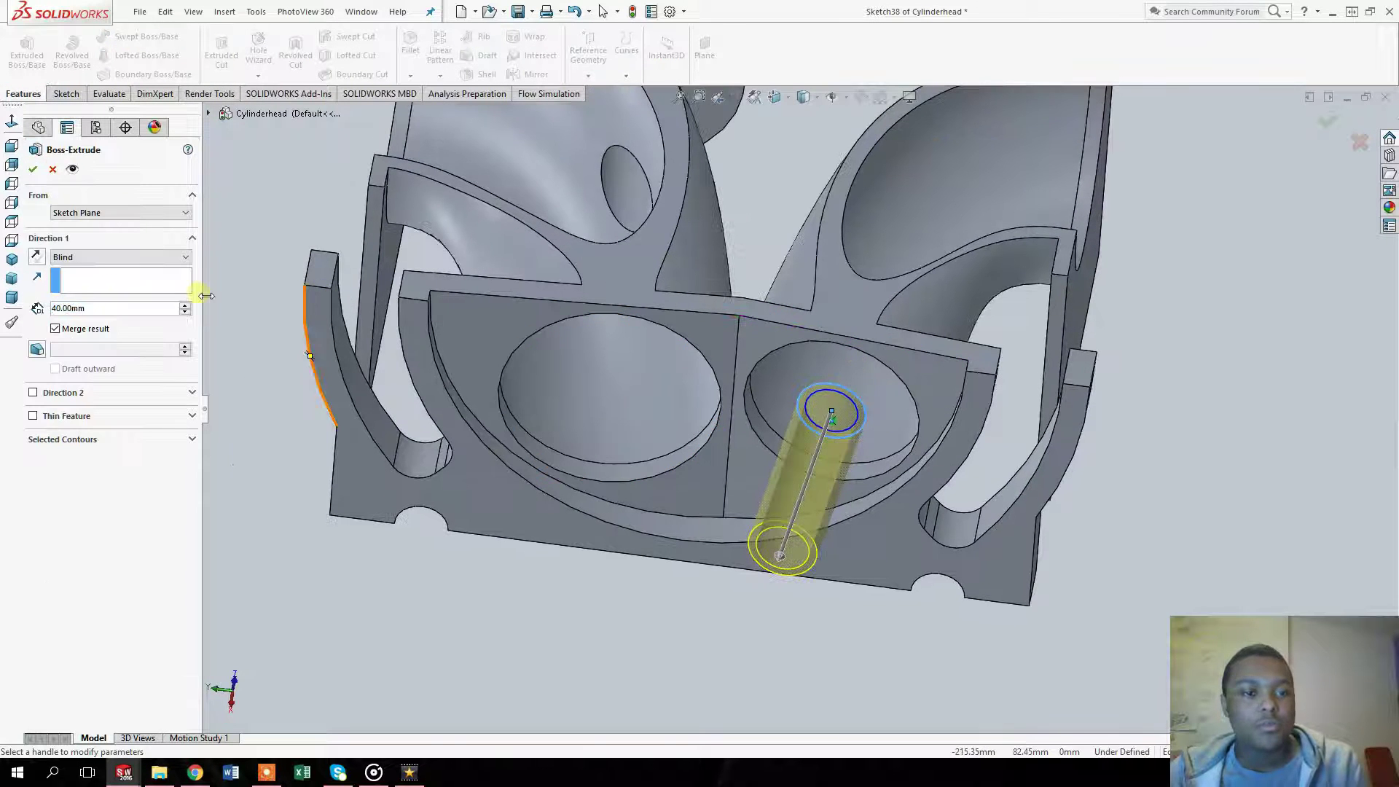
{"action": "left_click", "coordinate": [36, 258]}
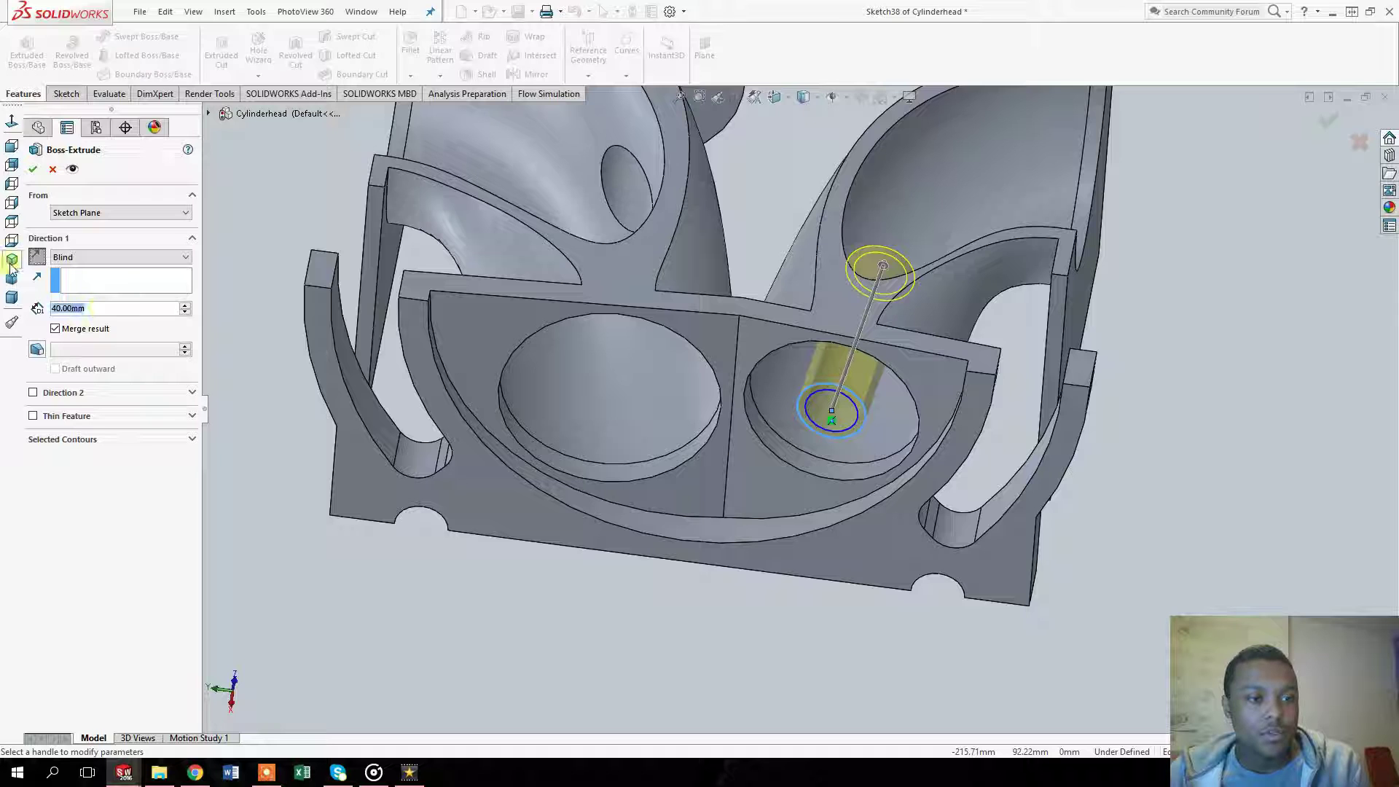
{"action": "type", "text": "90"}
{"action": "key", "text": "Return"}
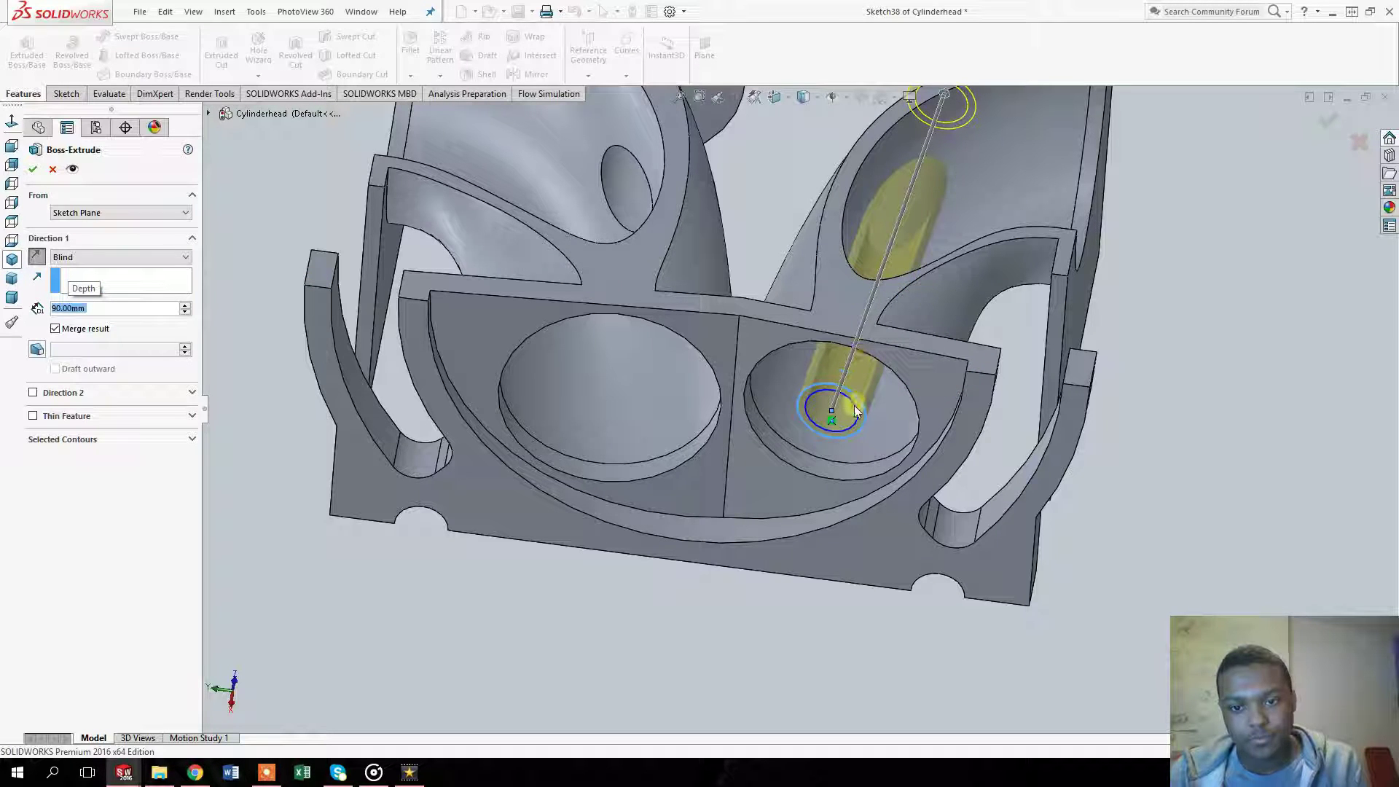
{"action": "key", "text": "Return"}
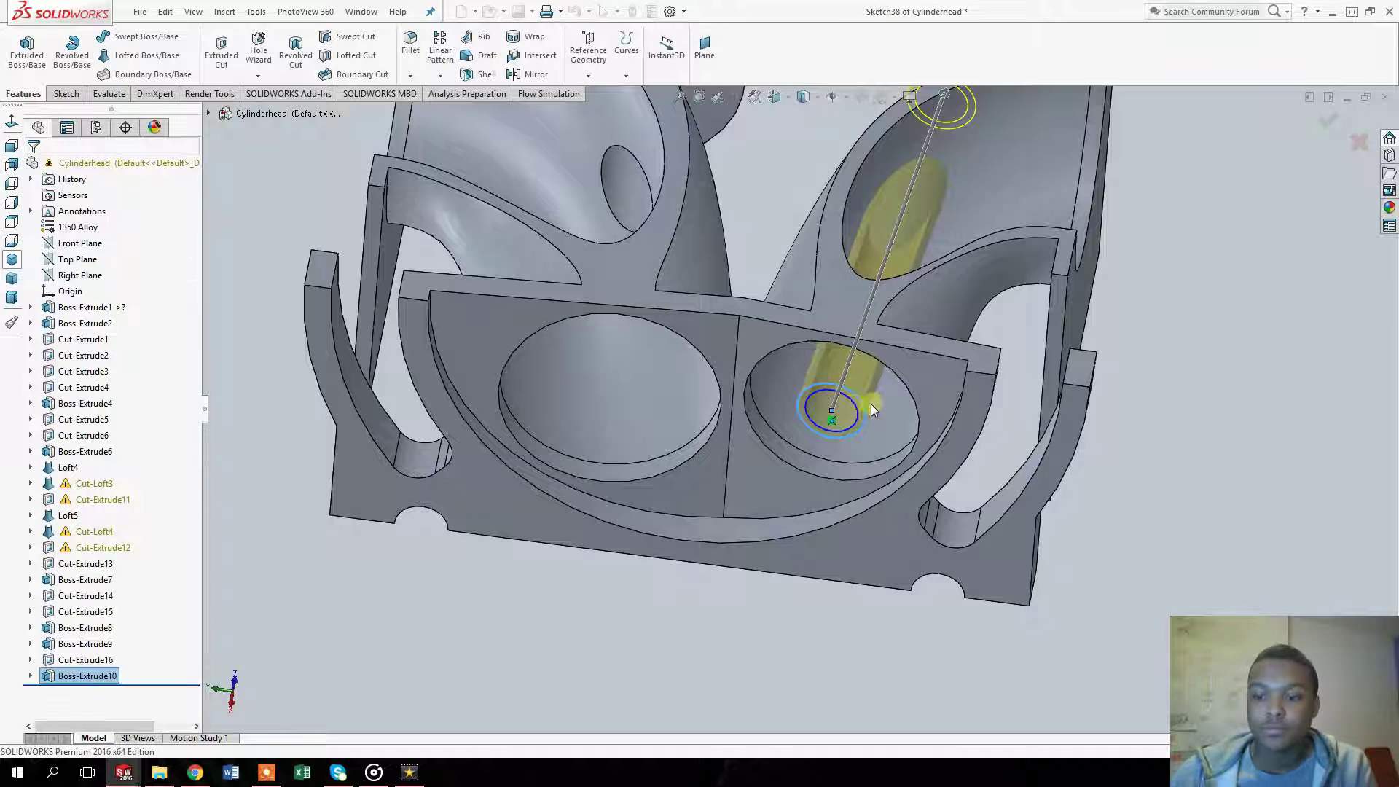
Step: Sketch on the second guide tube's ring-shaped end face inside the smaller port and convert the face's edges
{"action": "scroll", "coordinate": [860, 413], "scroll_direction": "down", "scroll_amount": 2}
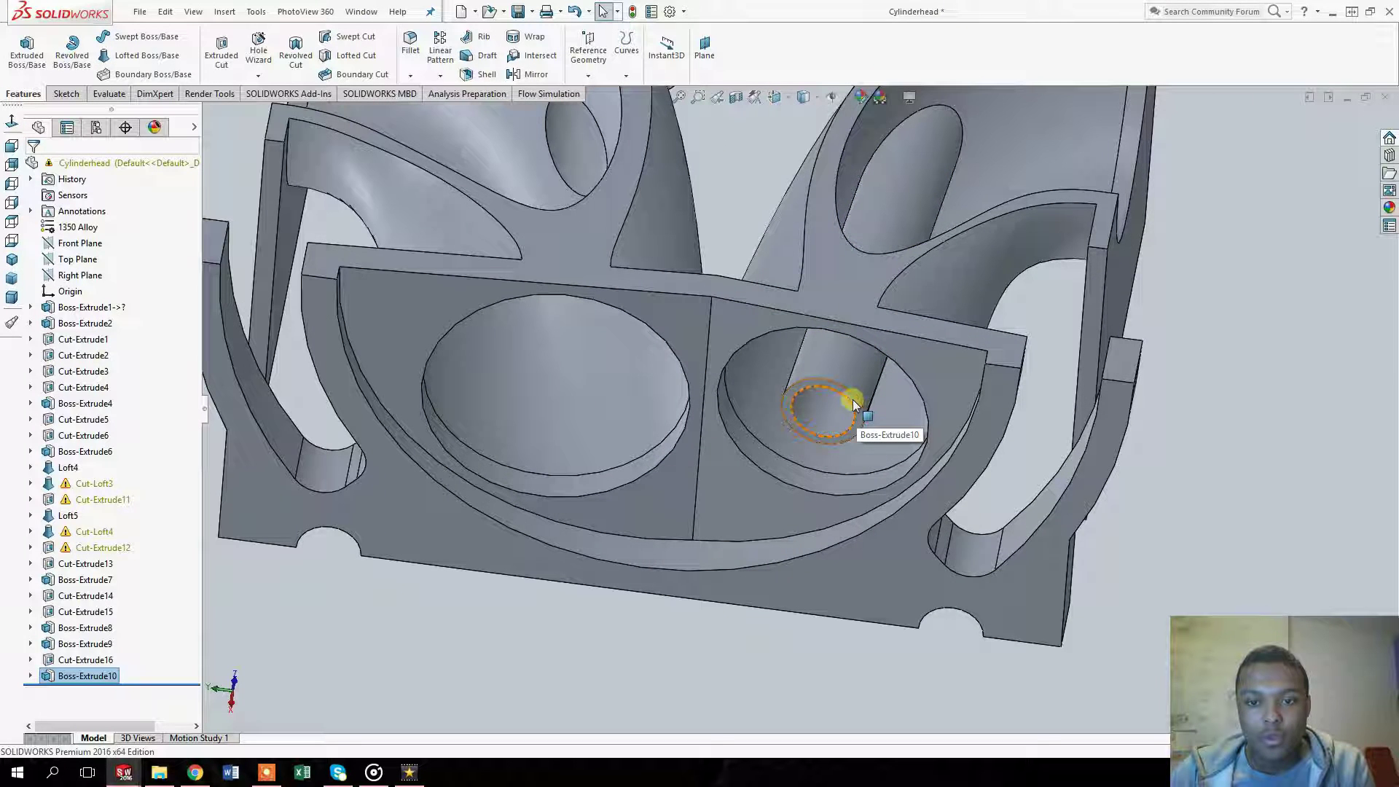
{"action": "left_click", "coordinate": [855, 405]}
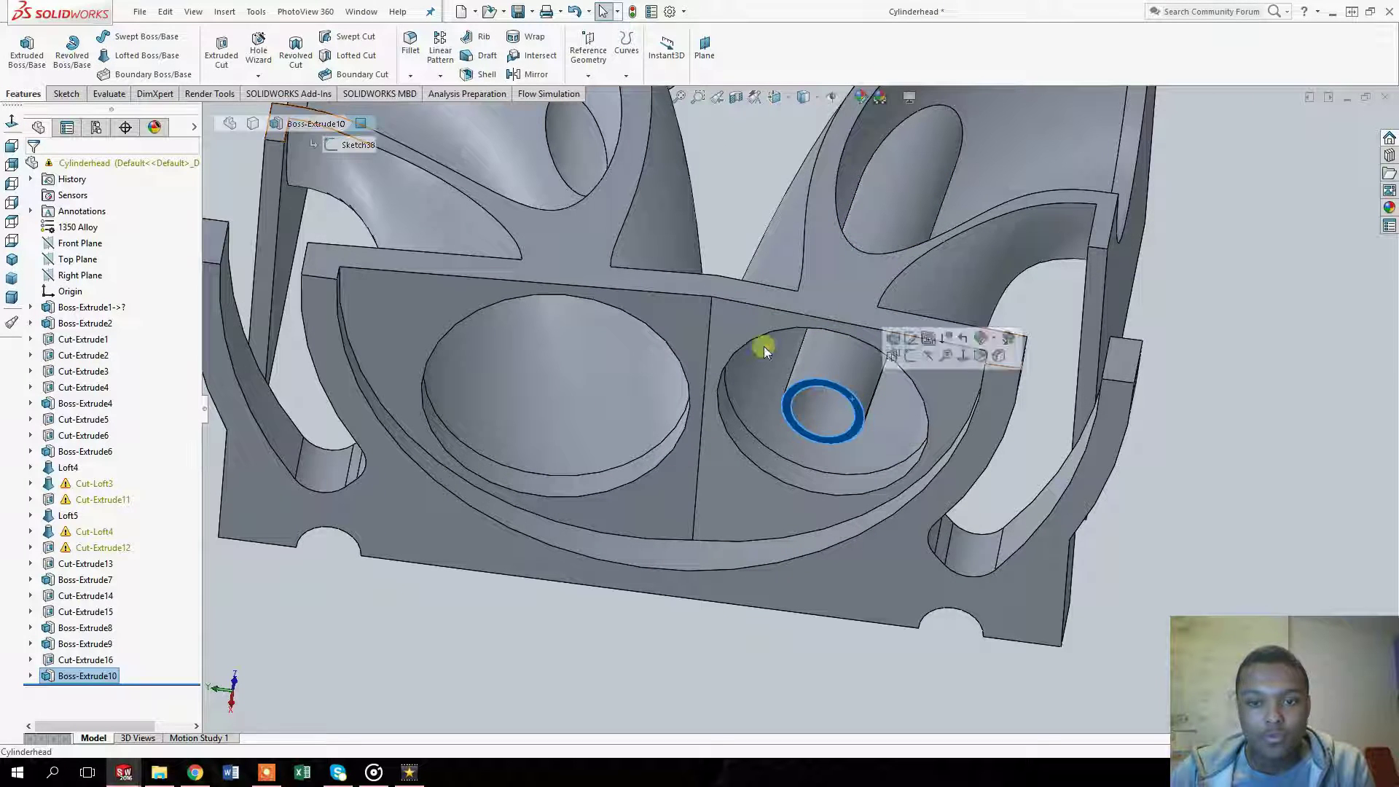
{"action": "left_click", "coordinate": [64, 94]}
{"action": "left_click", "coordinate": [20, 51]}
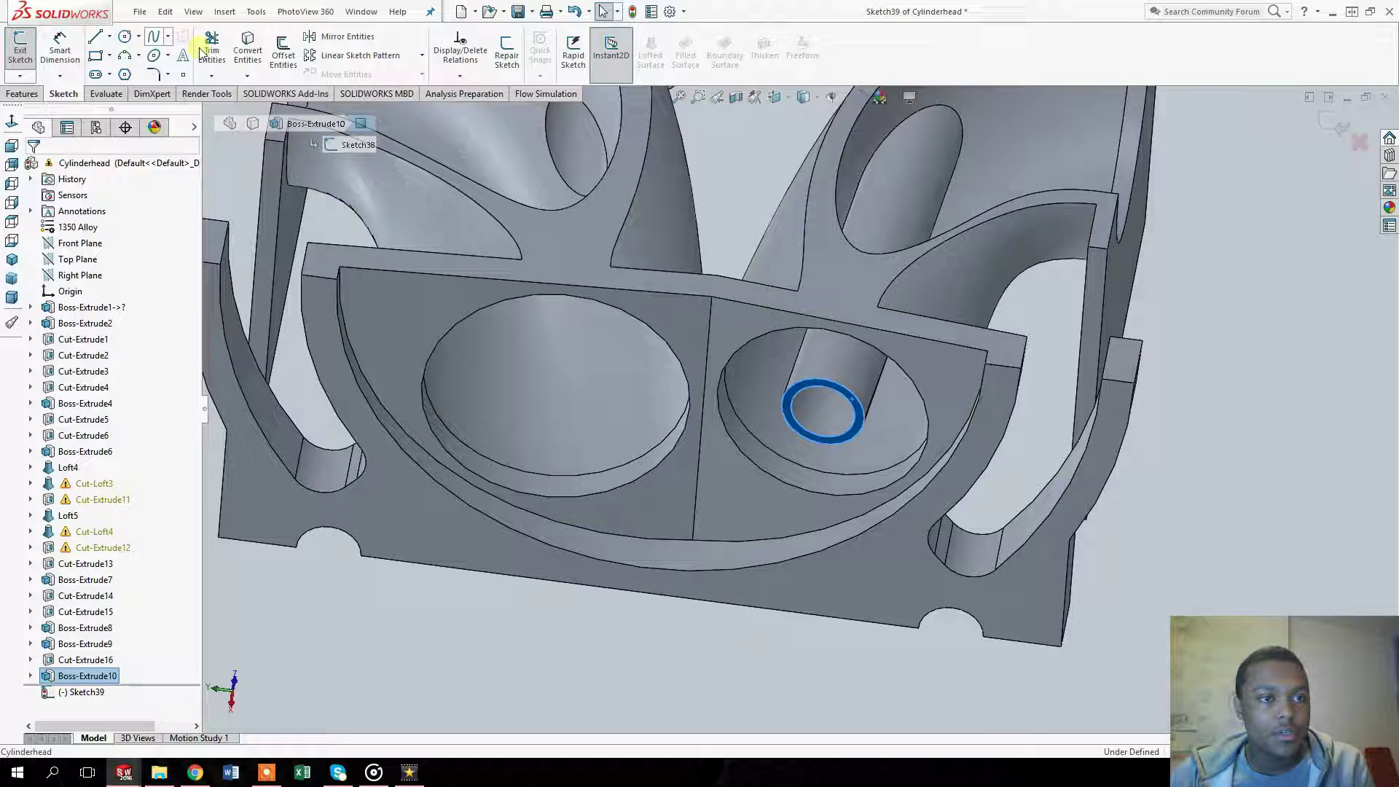
{"action": "left_click", "coordinate": [259, 46]}
Step: Cut the converted ring up to the port's inner surface, removing the second guide tube's wall inside the port
{"action": "left_click", "coordinate": [22, 94]}
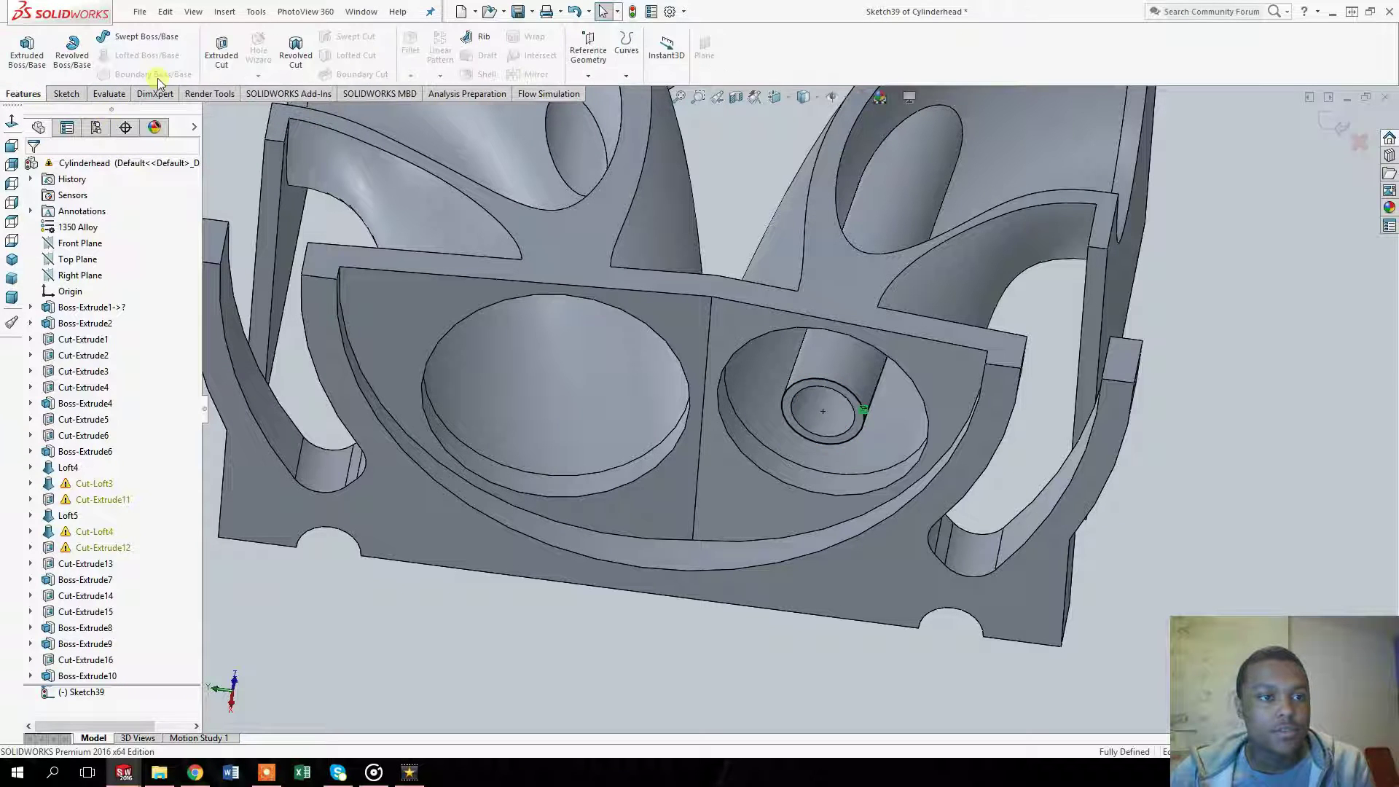
{"action": "left_click", "coordinate": [232, 55]}
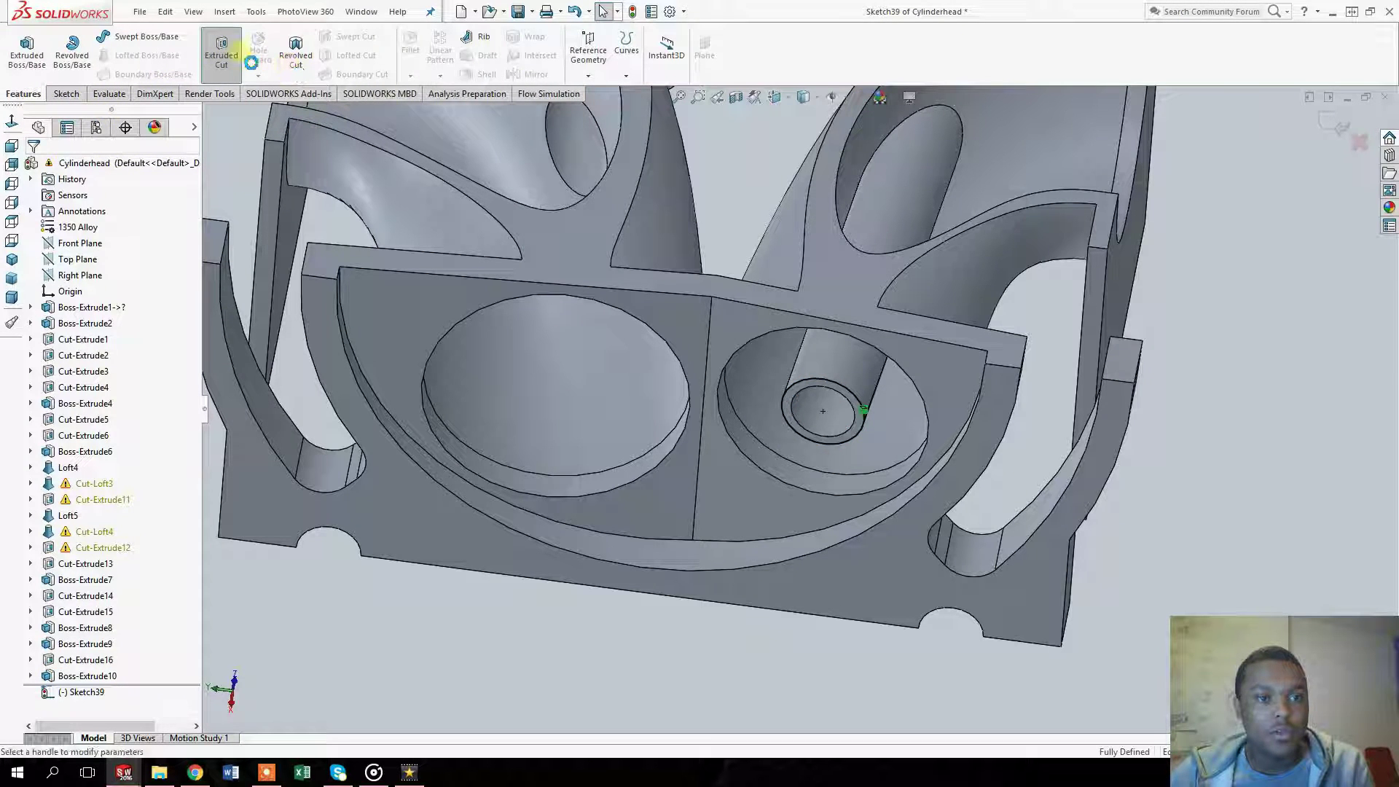
{"action": "left_click", "coordinate": [1021, 123]}
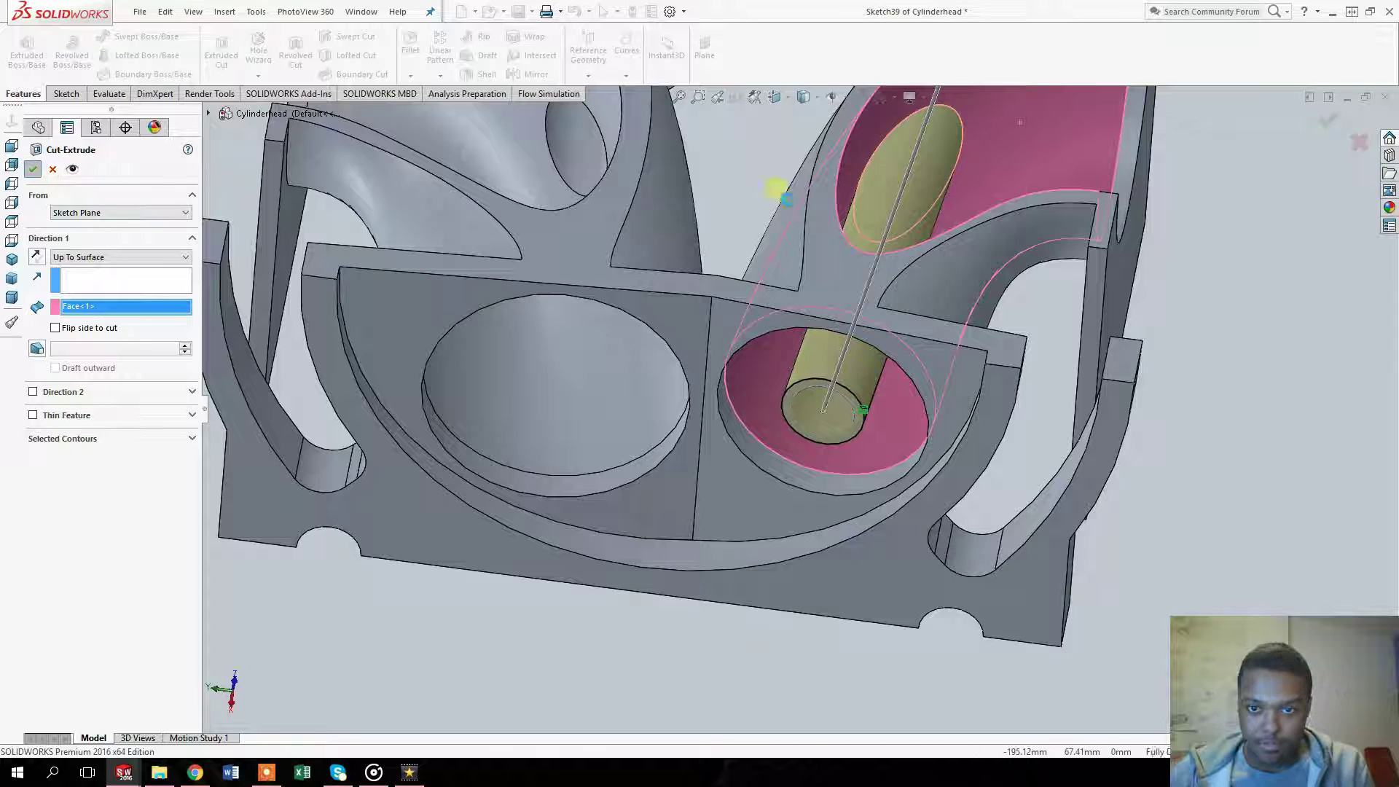
{"action": "key", "text": "Return"}
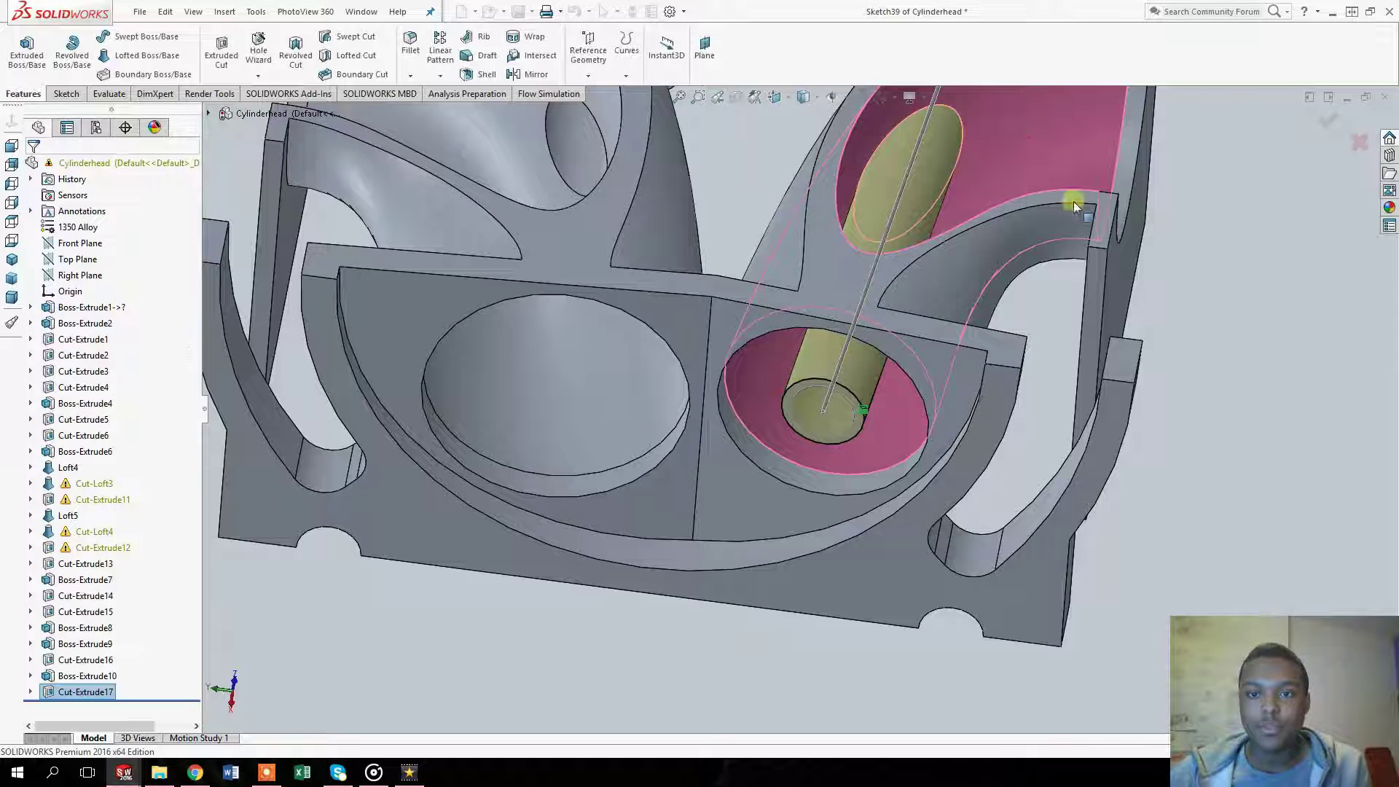
Step: Sketch on the second guide tube's outer ring-shaped end face and convert the edges of the port face closing off its bore
{"action": "scroll", "coordinate": [913, 186], "scroll_direction": "up", "scroll_amount": 3}
{"action": "middle_click_drag", "start_coordinate": [912, 186], "coordinate": [872, 156]}
{"action": "scroll", "coordinate": [901, 214], "scroll_direction": "down", "scroll_amount": 5}
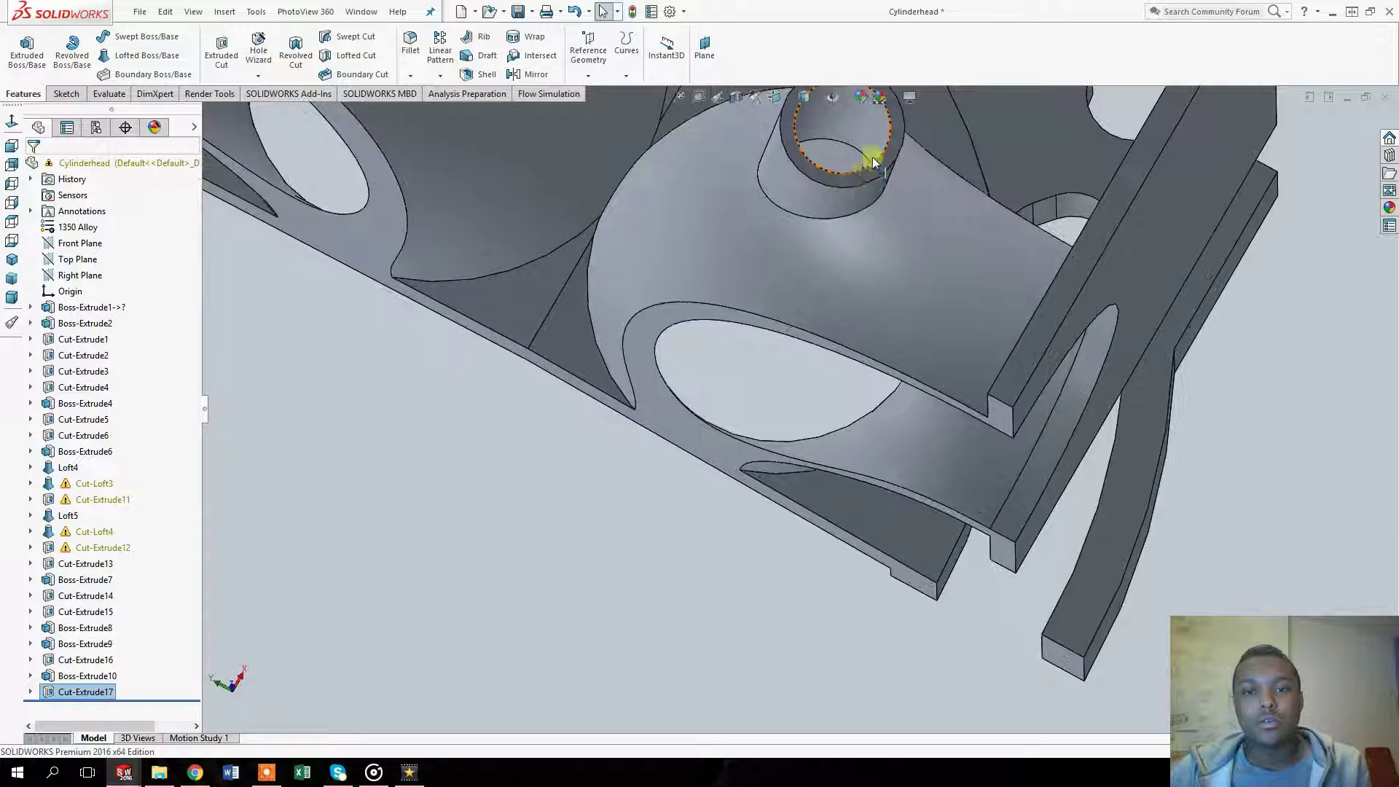
{"action": "left_click", "coordinate": [890, 154]}
{"action": "left_click", "coordinate": [64, 93]}
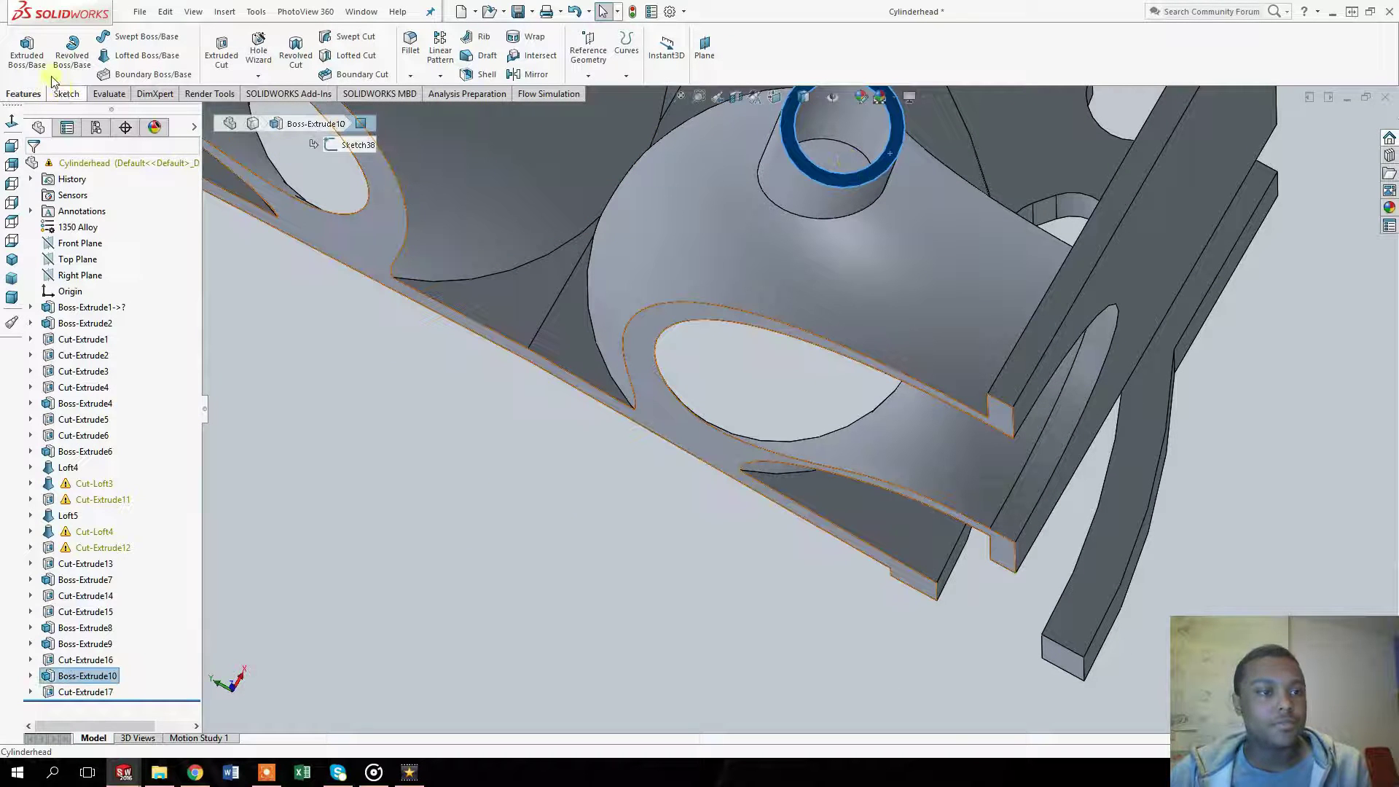
{"action": "left_click", "coordinate": [20, 53]}
{"action": "left_click", "coordinate": [829, 155]}
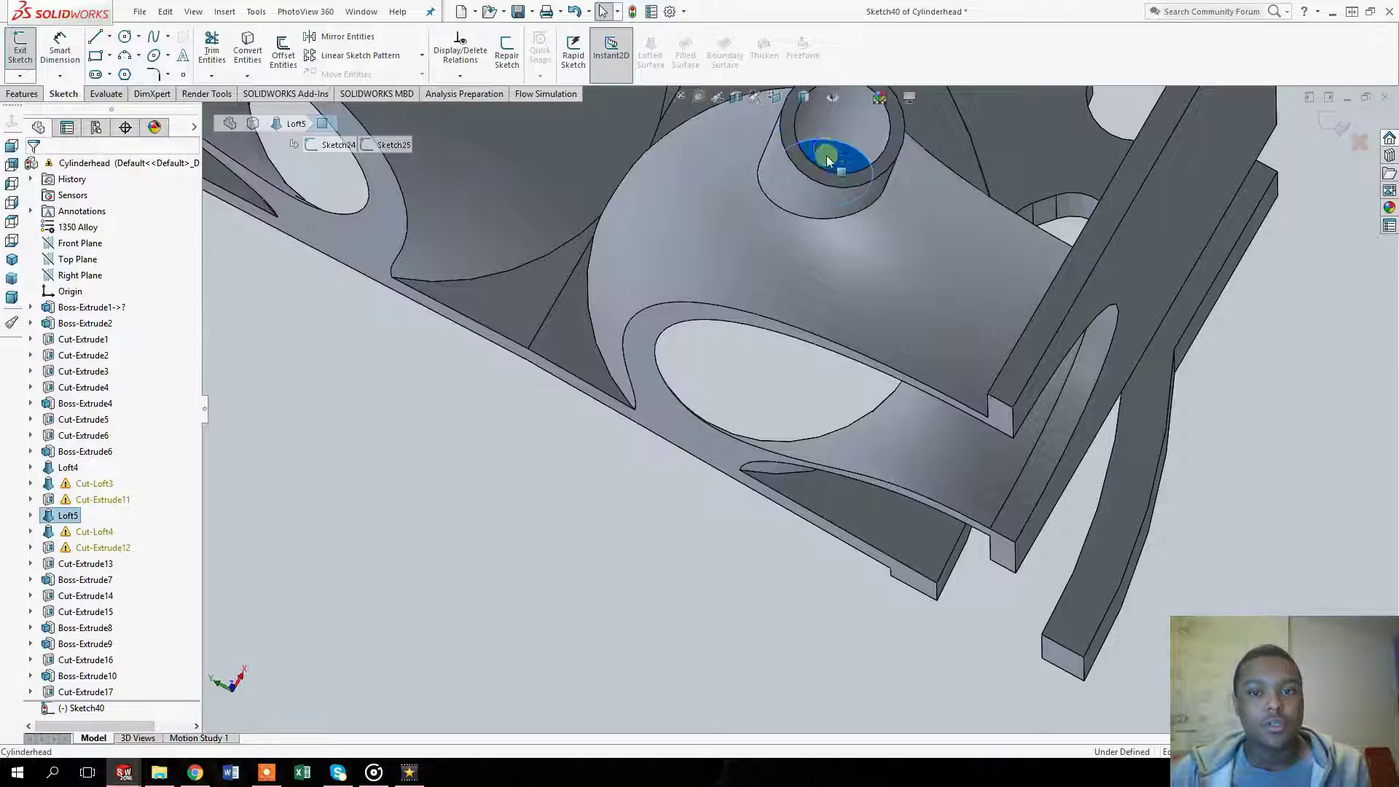
{"action": "left_click", "coordinate": [246, 50]}
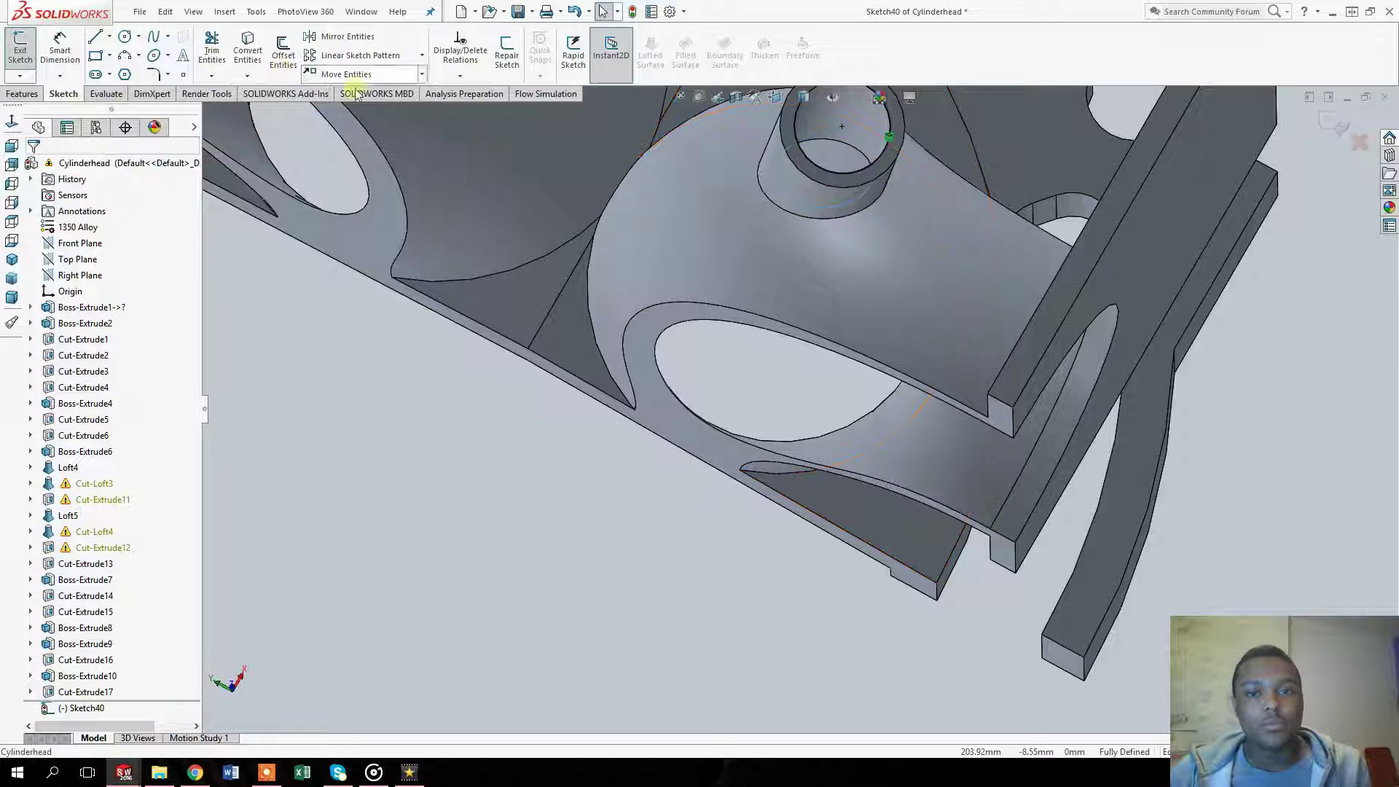
Step: Cut the converted circle 90 mm blind to open the second guide tube's bore into the smaller port
{"action": "left_click", "coordinate": [21, 95]}
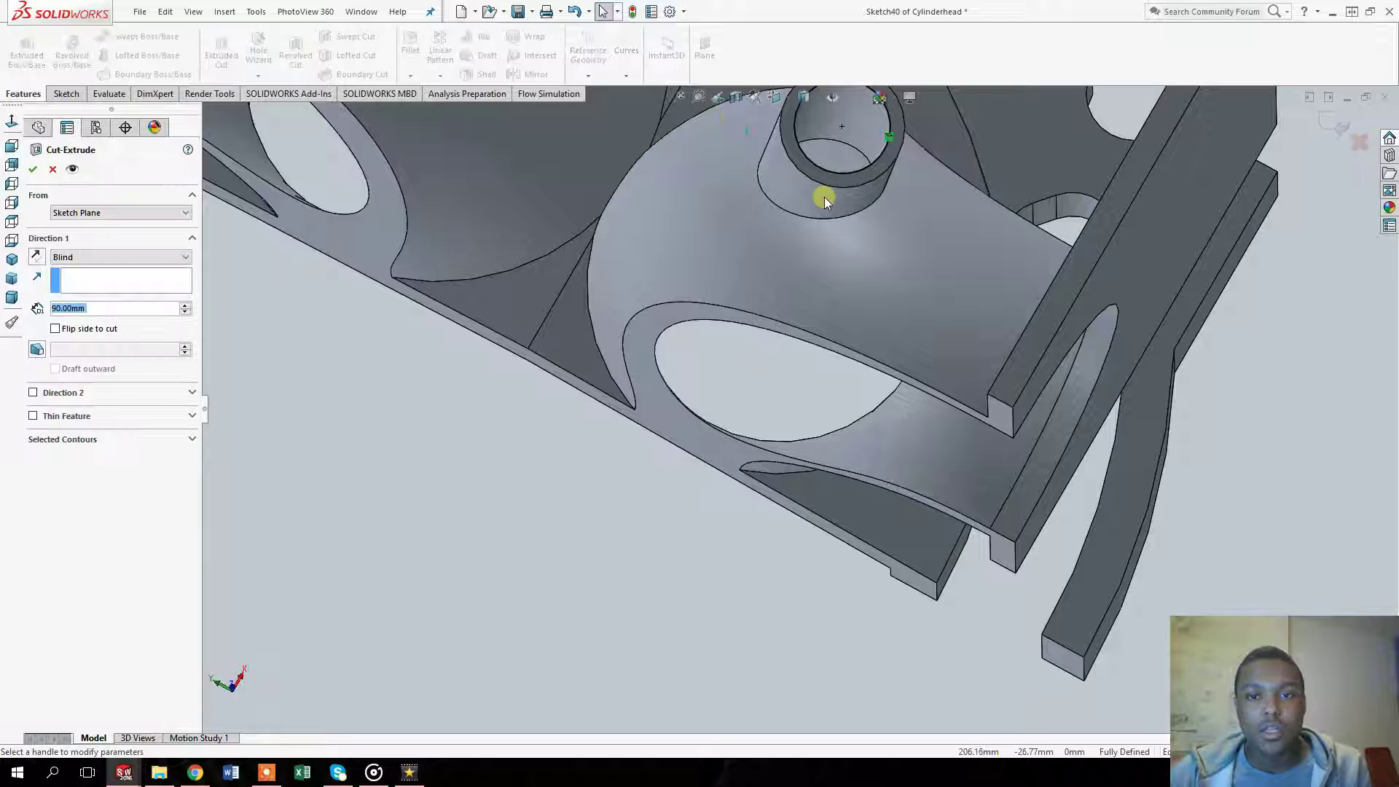
{"action": "left_click", "coordinate": [33, 169]}
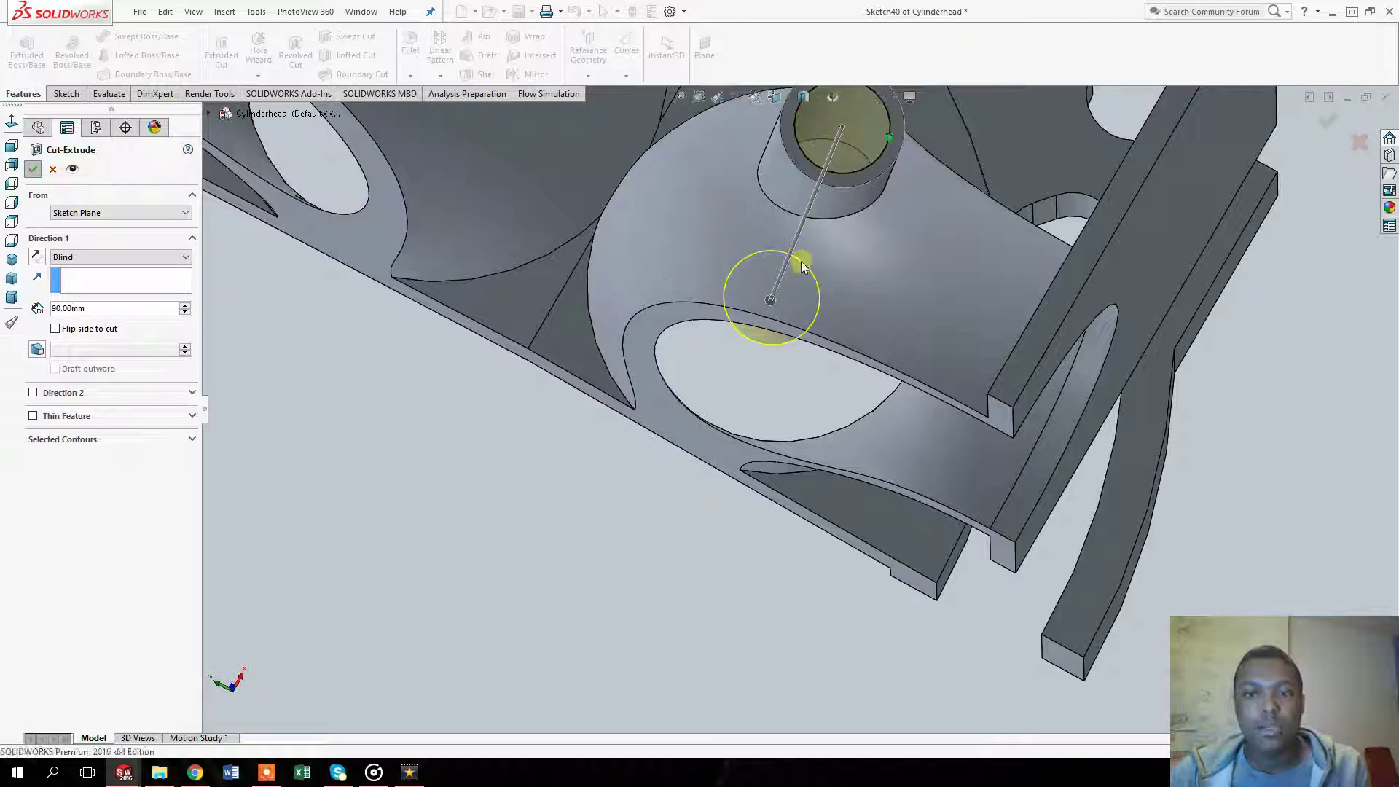
{"action": "key", "text": "Return"}
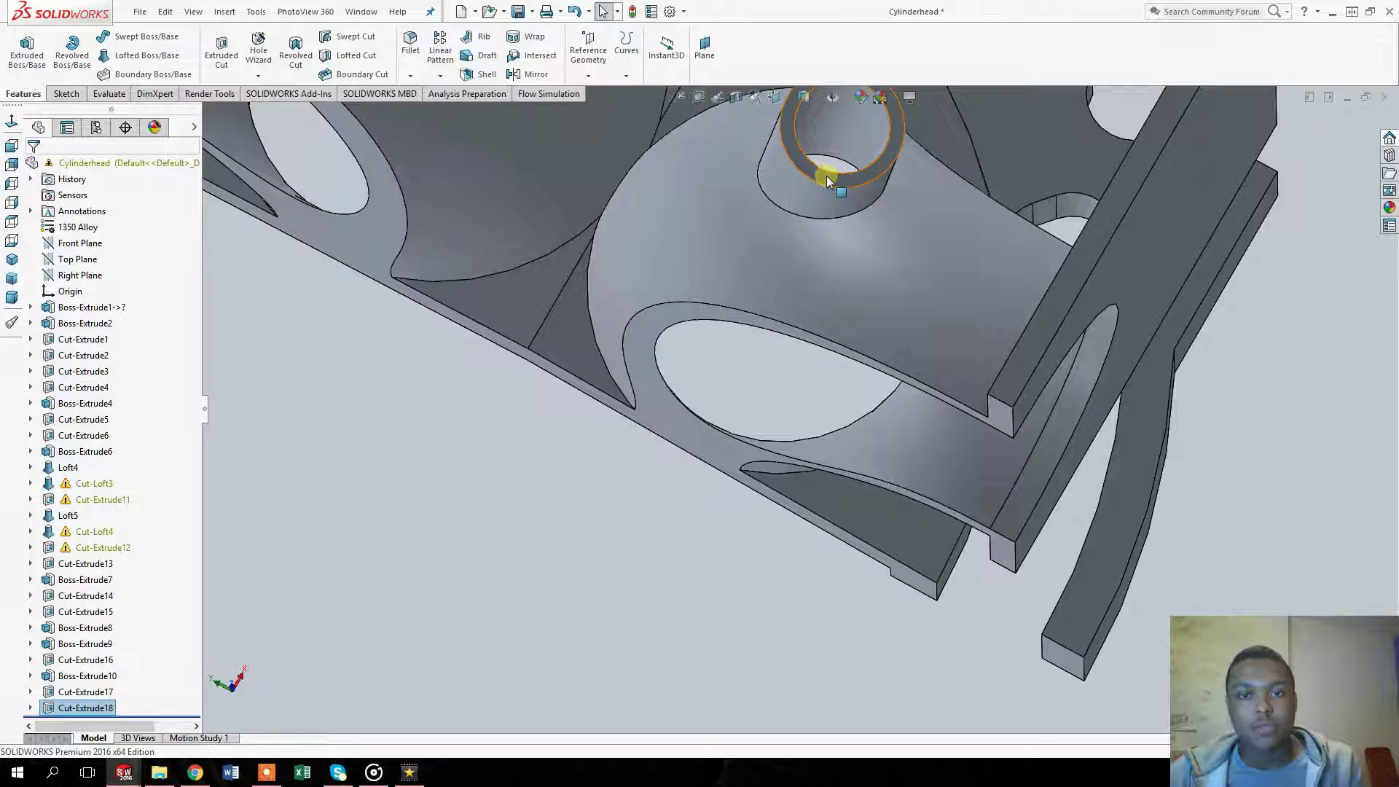
Step: Sketch a circle with a 20 mm radius on the second guide tube's outer end face, centred on the tube
{"action": "left_click", "coordinate": [827, 176]}
{"action": "left_click", "coordinate": [66, 94]}
{"action": "left_click", "coordinate": [22, 49]}
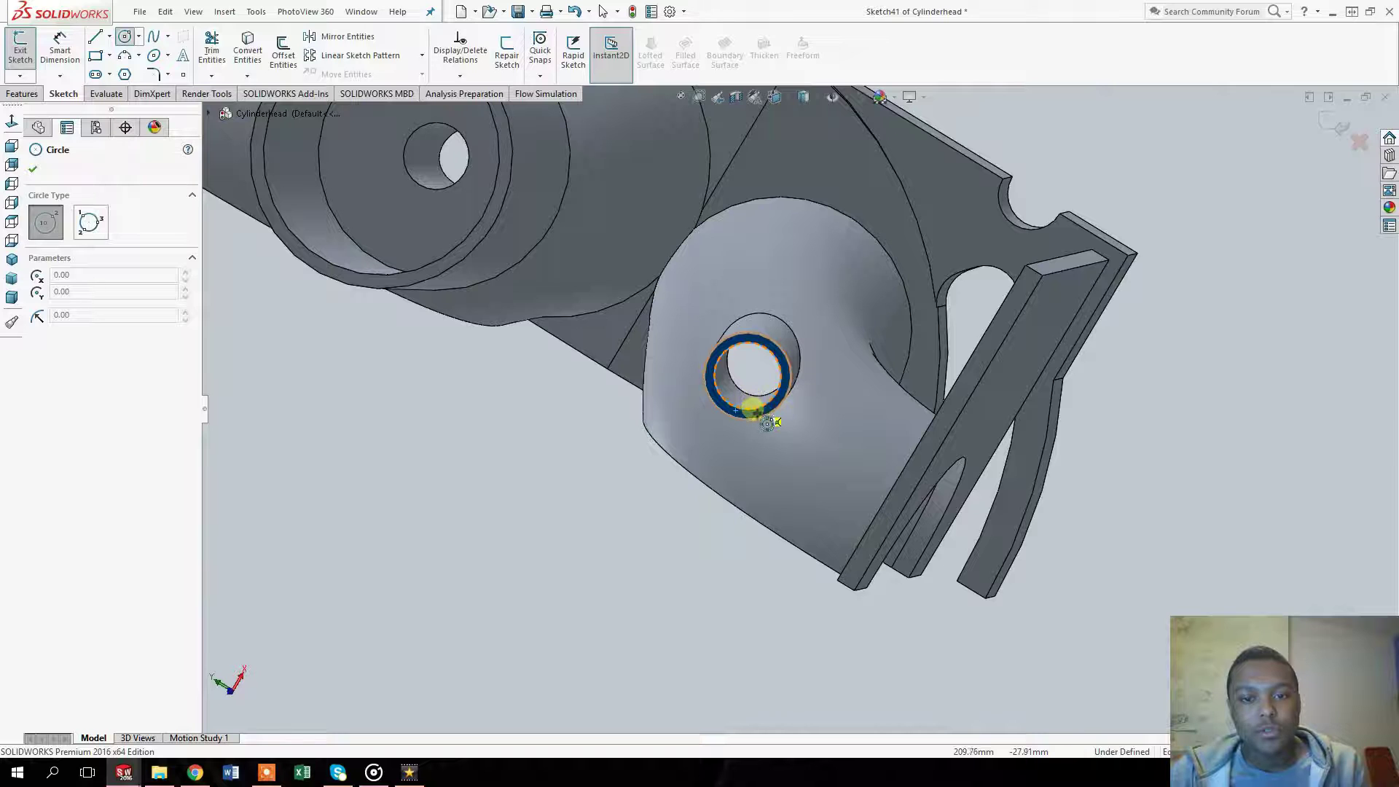
{"action": "left_click", "coordinate": [749, 377]}
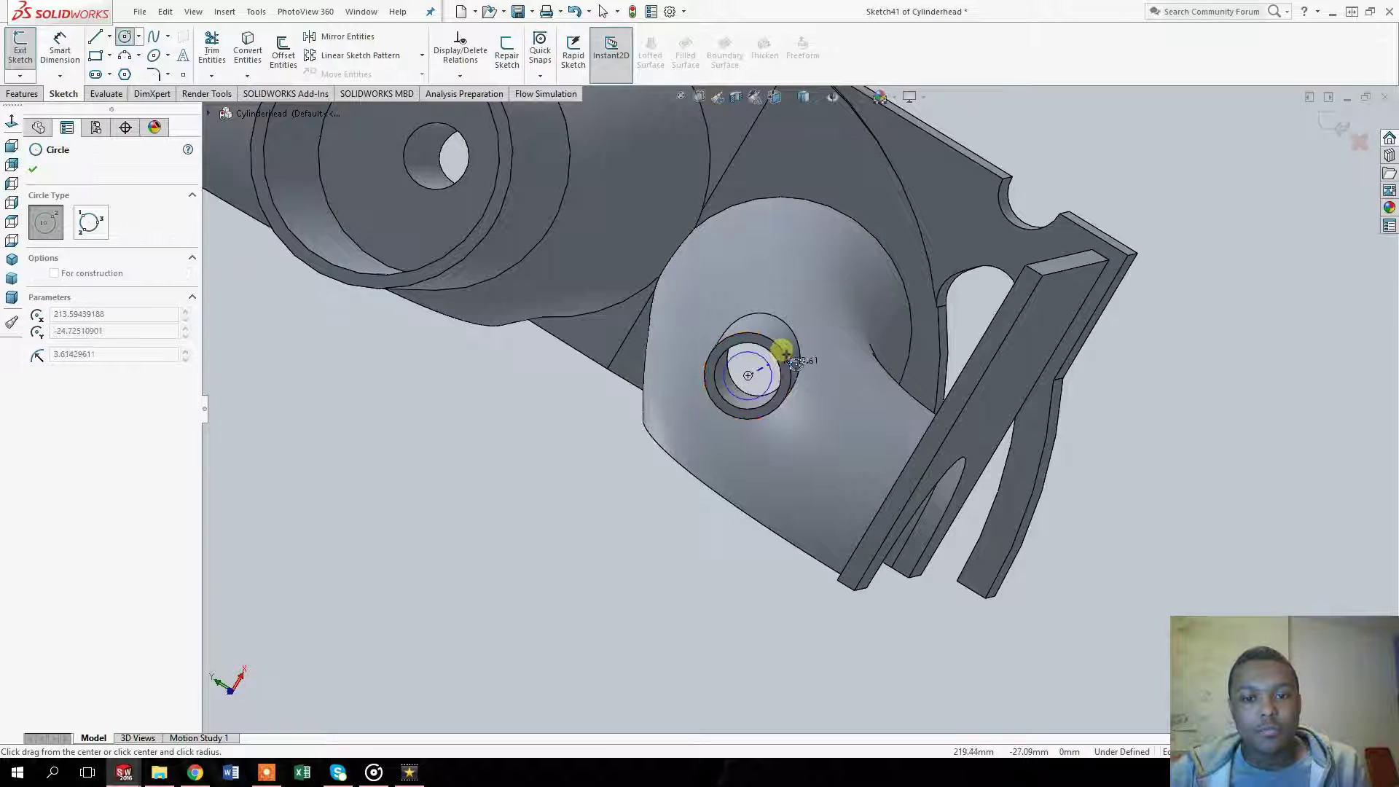
{"action": "left_click", "coordinate": [811, 306]}
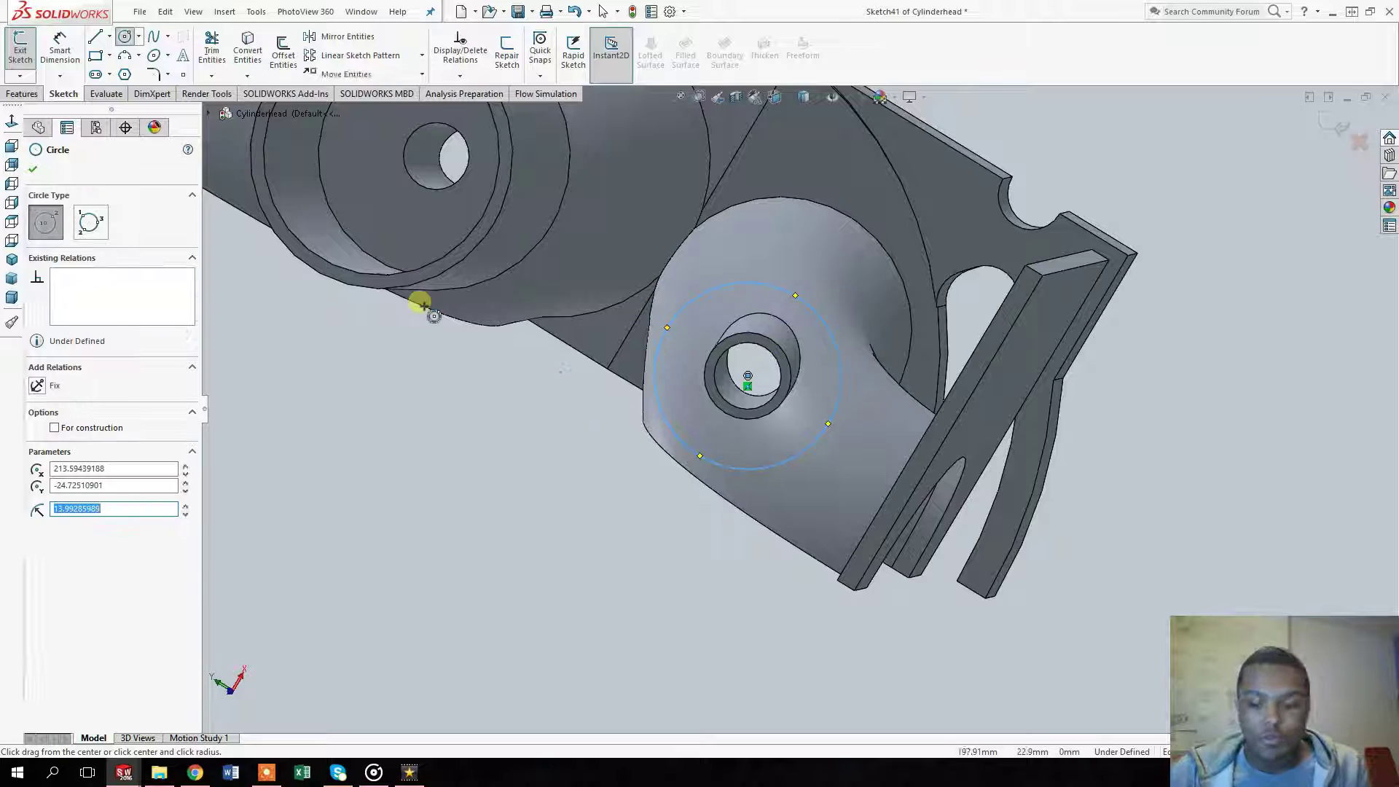
{"action": "type", "text": "20"}
{"action": "key", "text": "Return"}
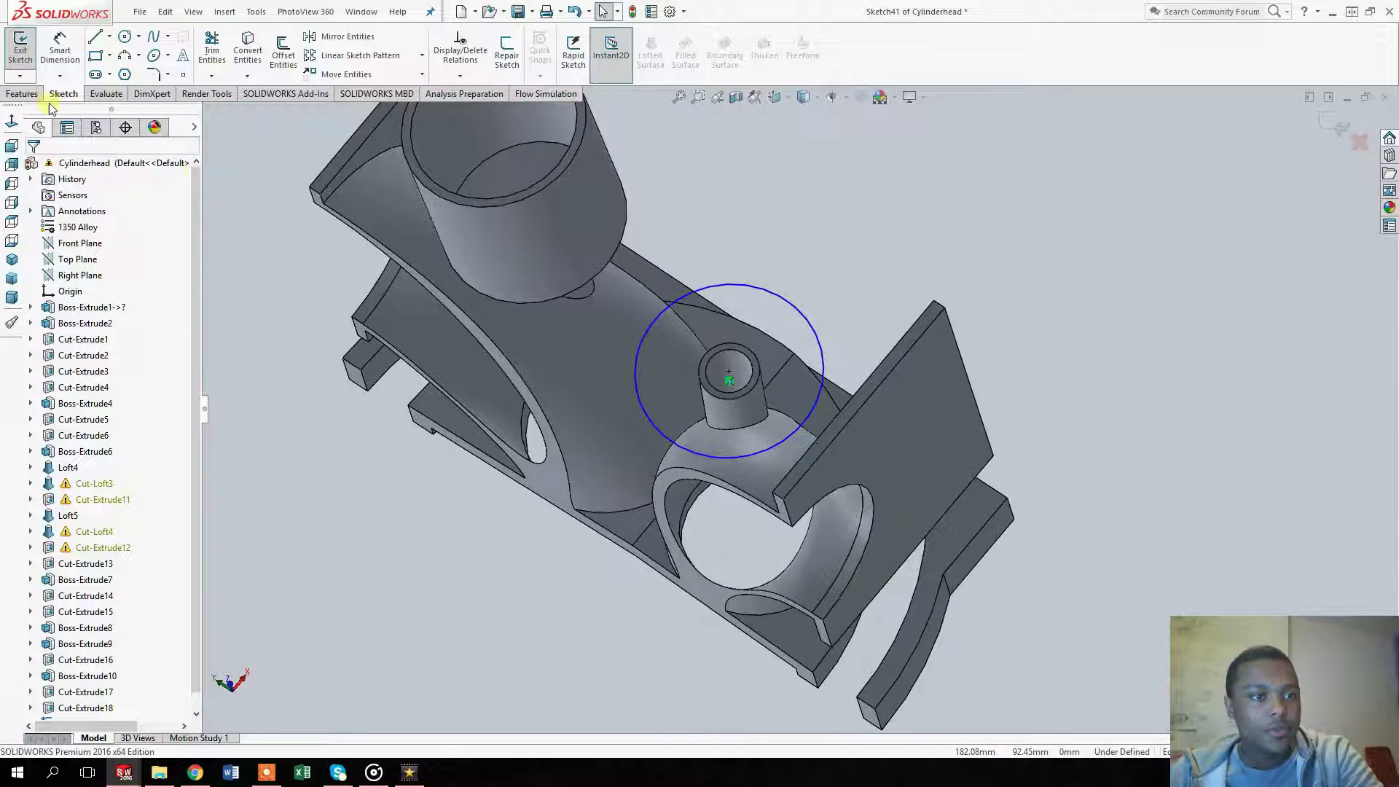
Step: Extrude the circle 2 mm blind, merged with the body, as the second housing's base disc
{"action": "left_click", "coordinate": [21, 93]}
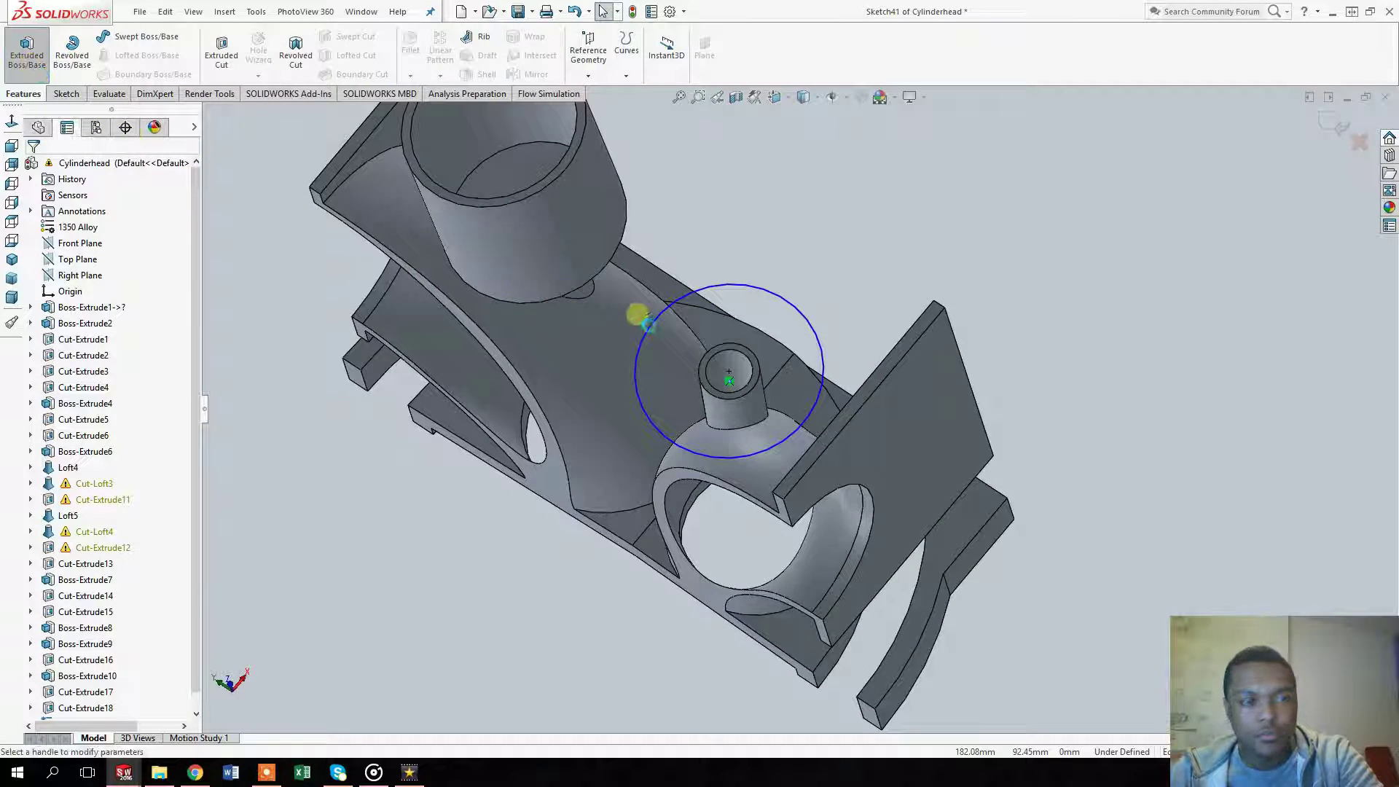
{"action": "type", "text": "3"}
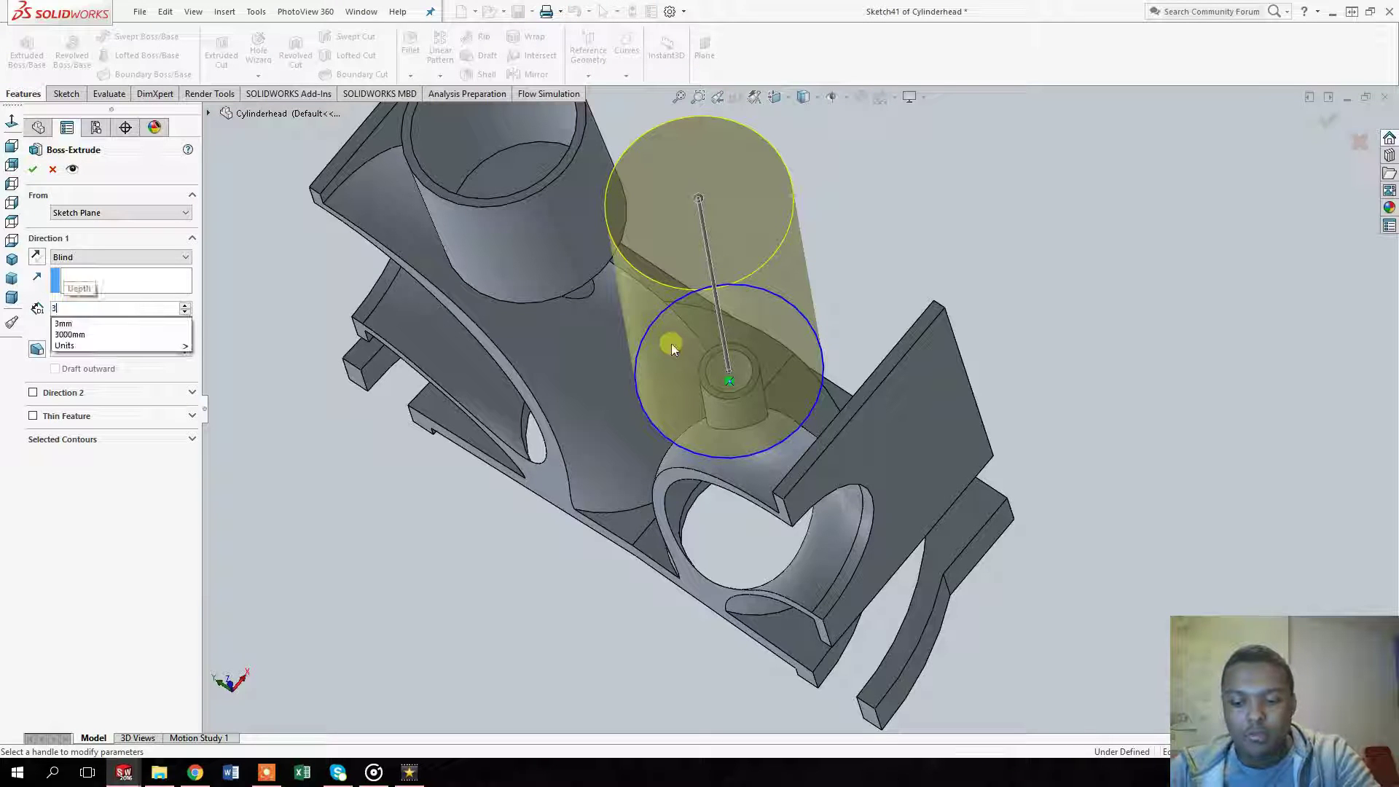
{"action": "type", "text": "000"}
{"action": "key", "text": "Return"}
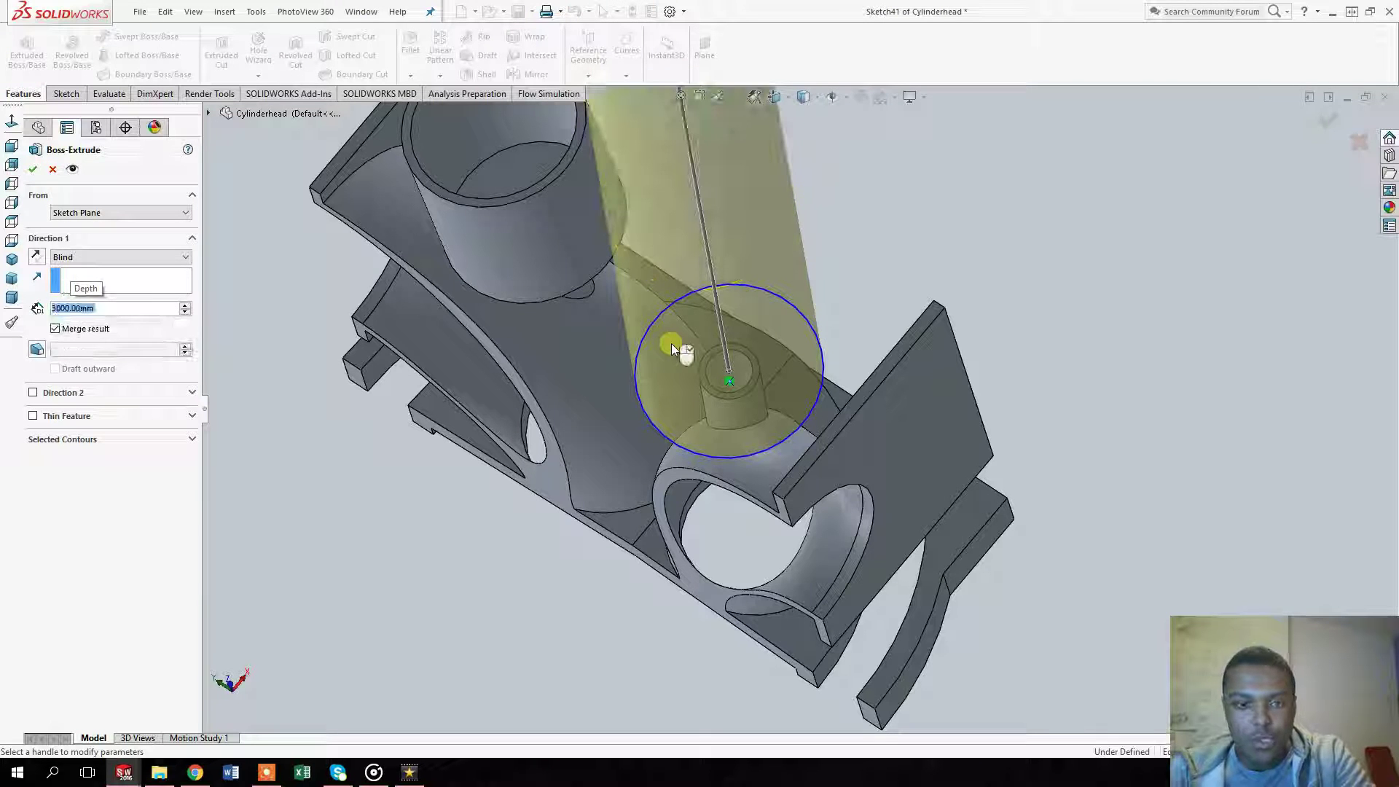
{"action": "type", "text": "2"}
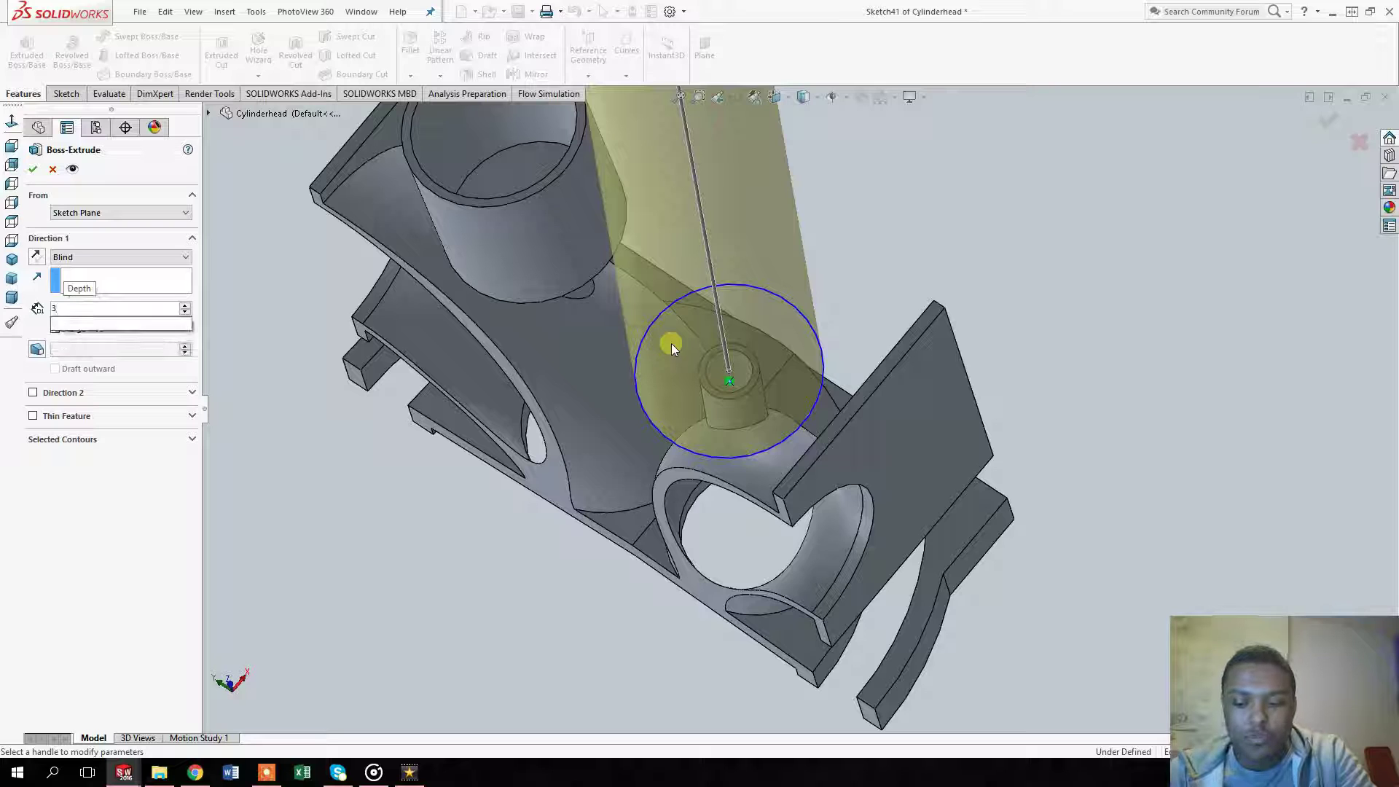
{"action": "key", "text": "Return"}
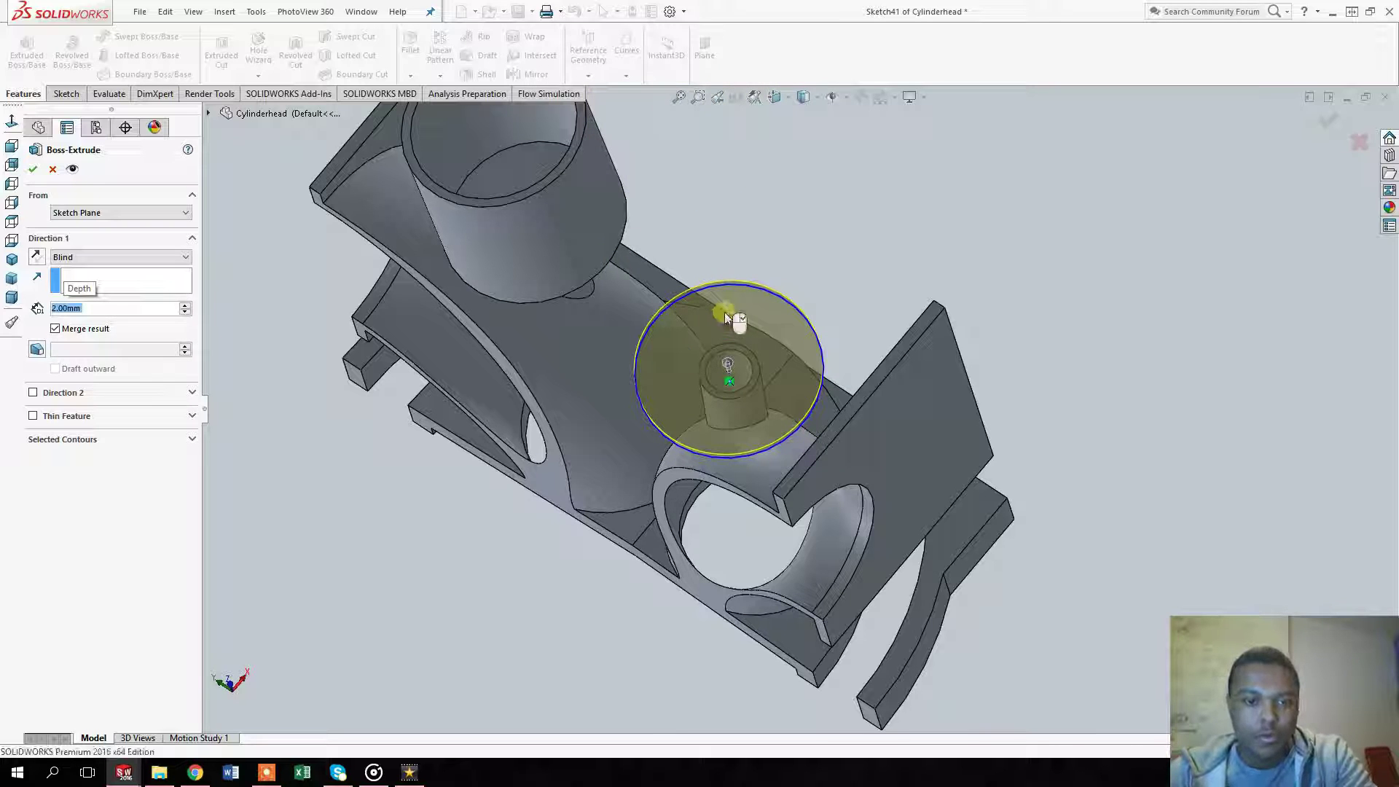
{"action": "right_click", "coordinate": [747, 302]}
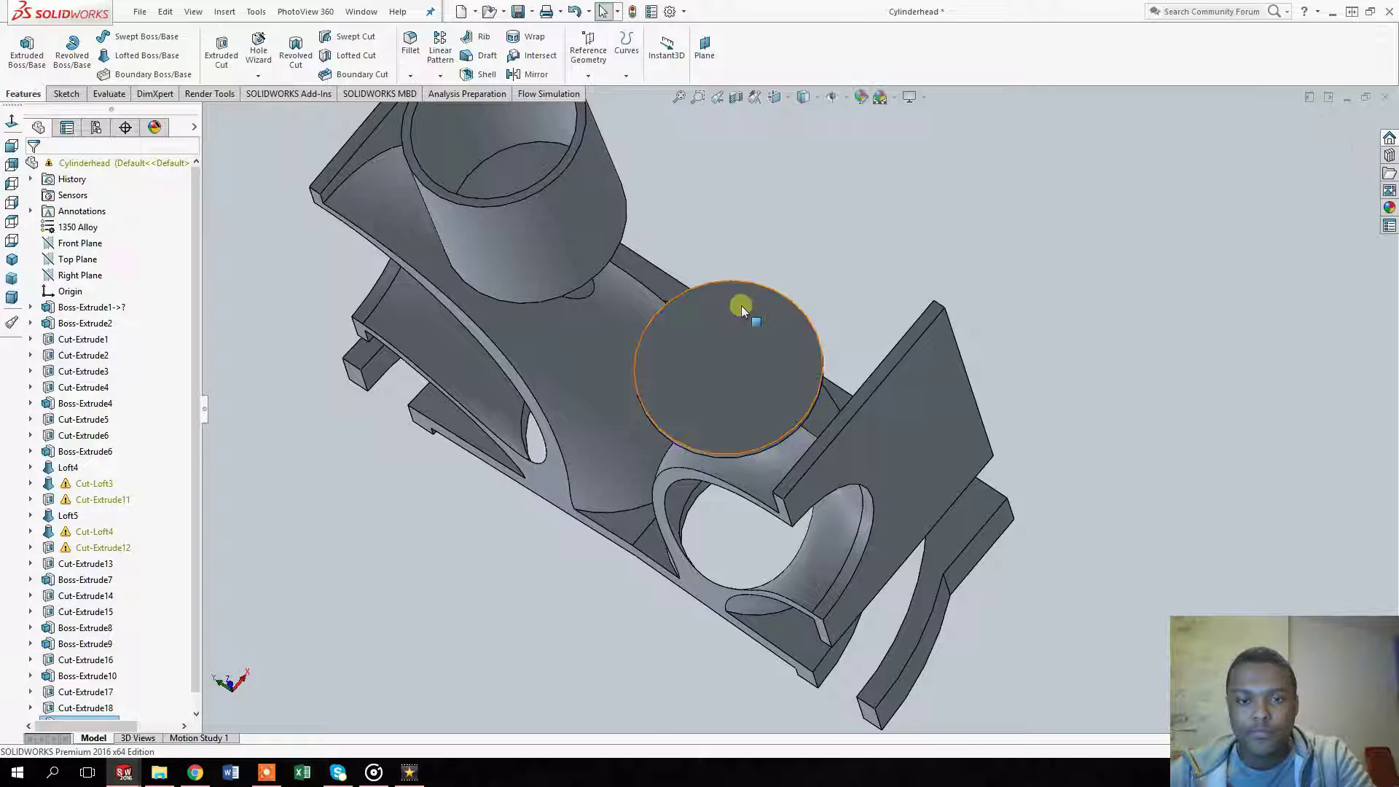
Step: Sketch on the base disc's top face, convert its edge and offset it 2 mm inward to form a ring
{"action": "left_click", "coordinate": [741, 304]}
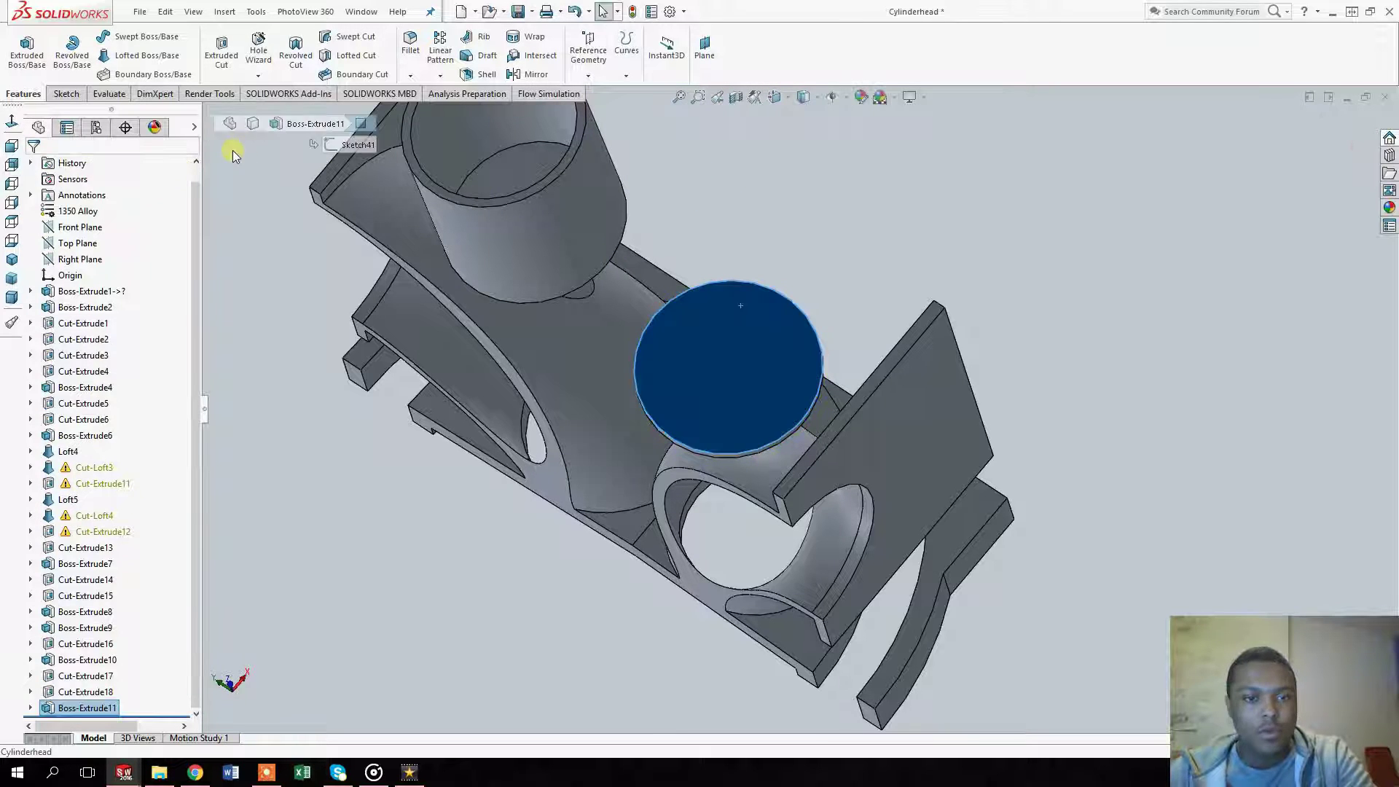
{"action": "left_click", "coordinate": [65, 93]}
{"action": "left_click", "coordinate": [20, 48]}
{"action": "left_click", "coordinate": [244, 50]}
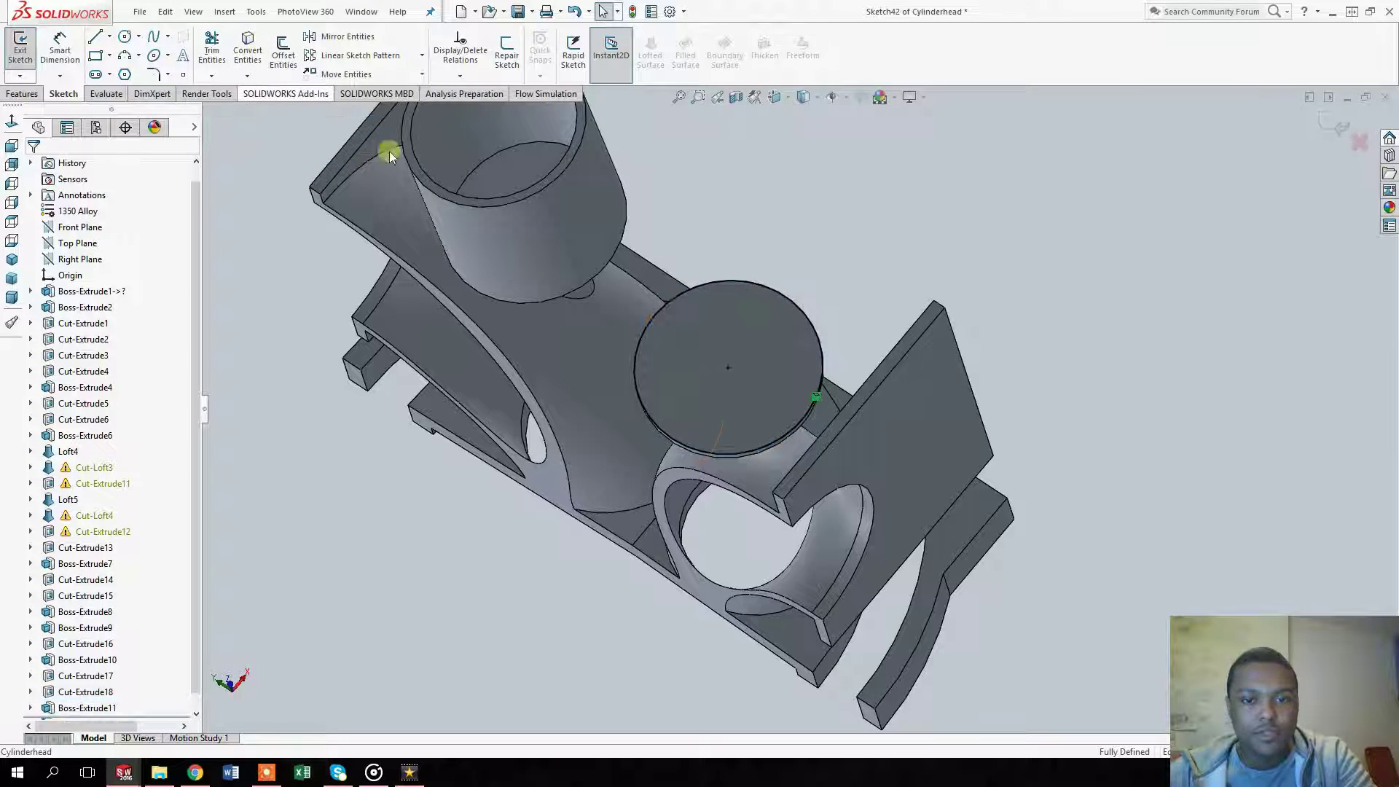
{"action": "left_click", "coordinate": [690, 344]}
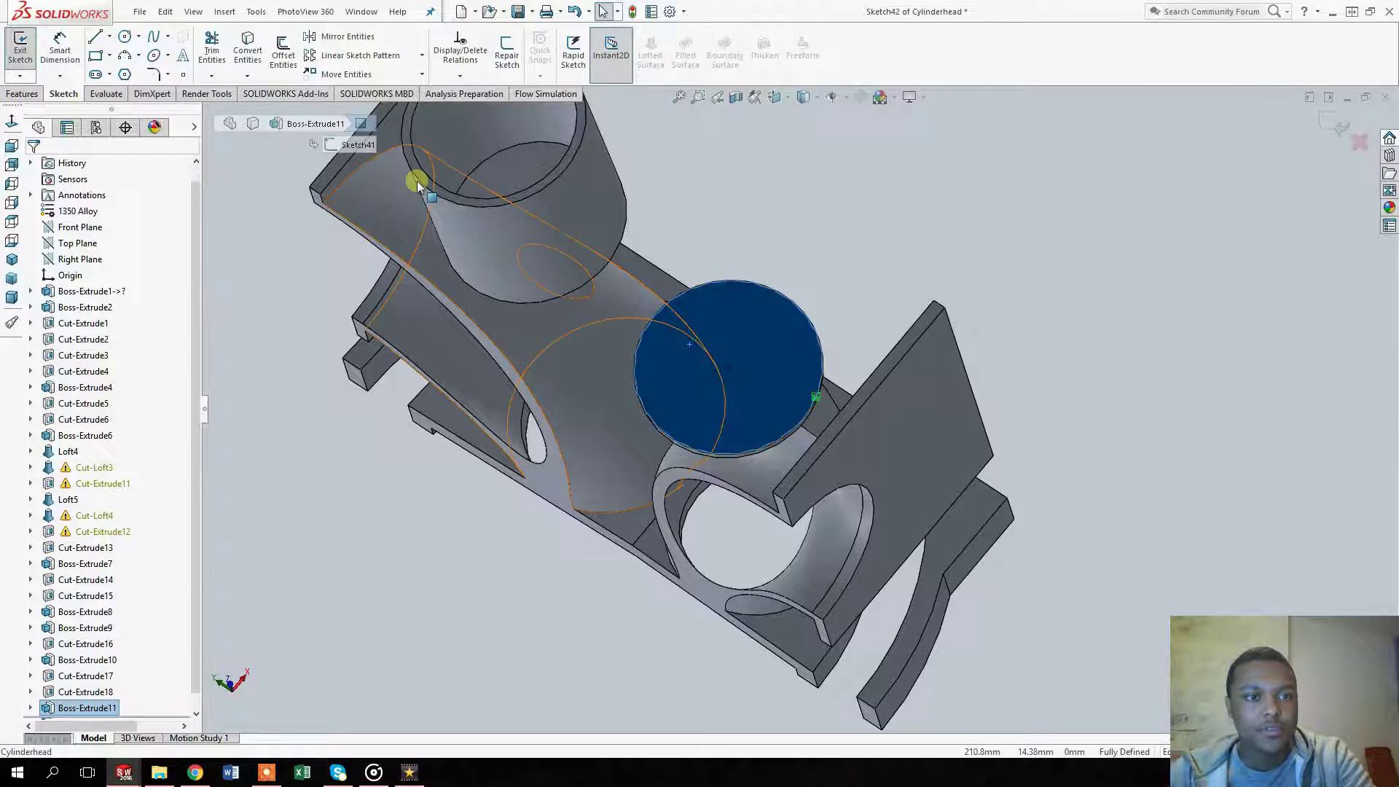
{"action": "left_click", "coordinate": [283, 49]}
{"action": "left_click", "coordinate": [72, 246]}
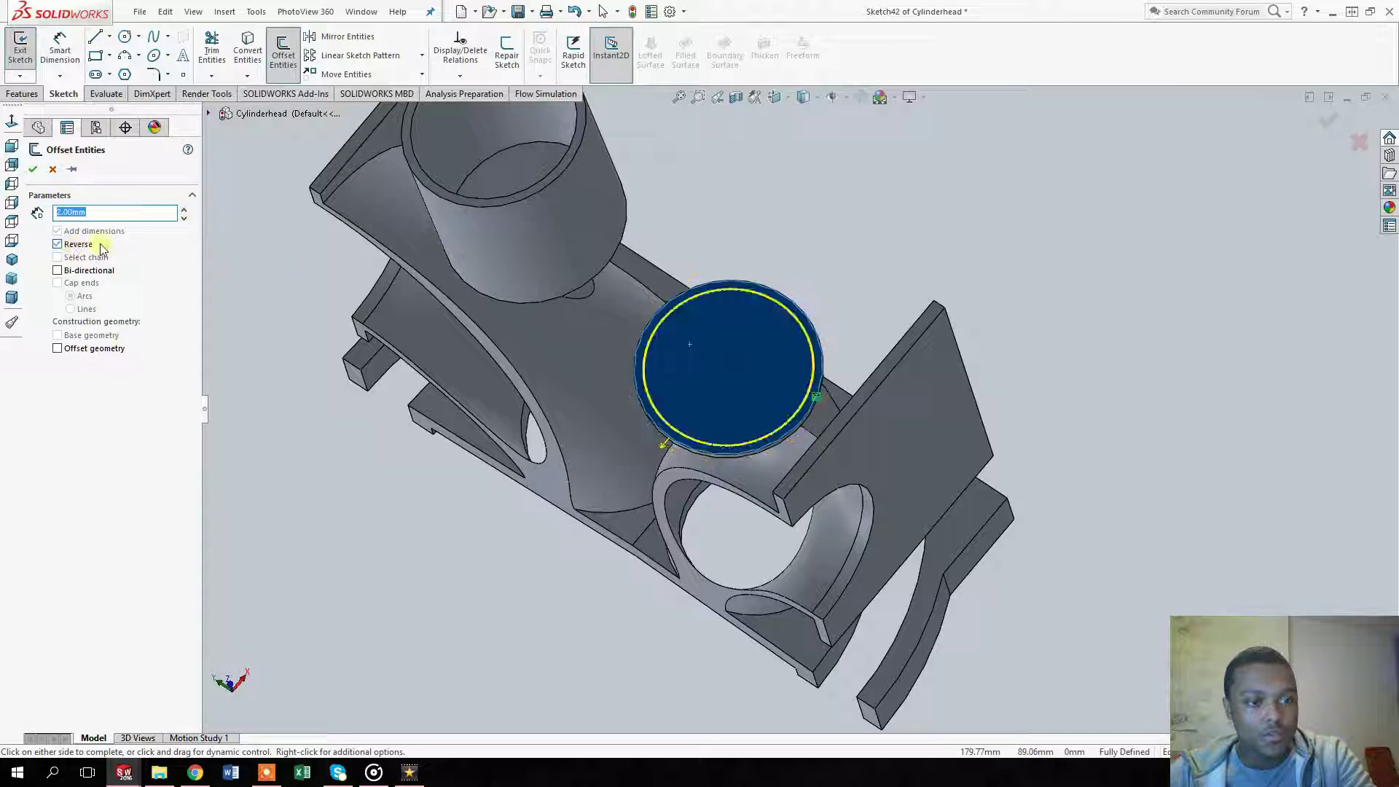
{"action": "left_click", "coordinate": [33, 171]}
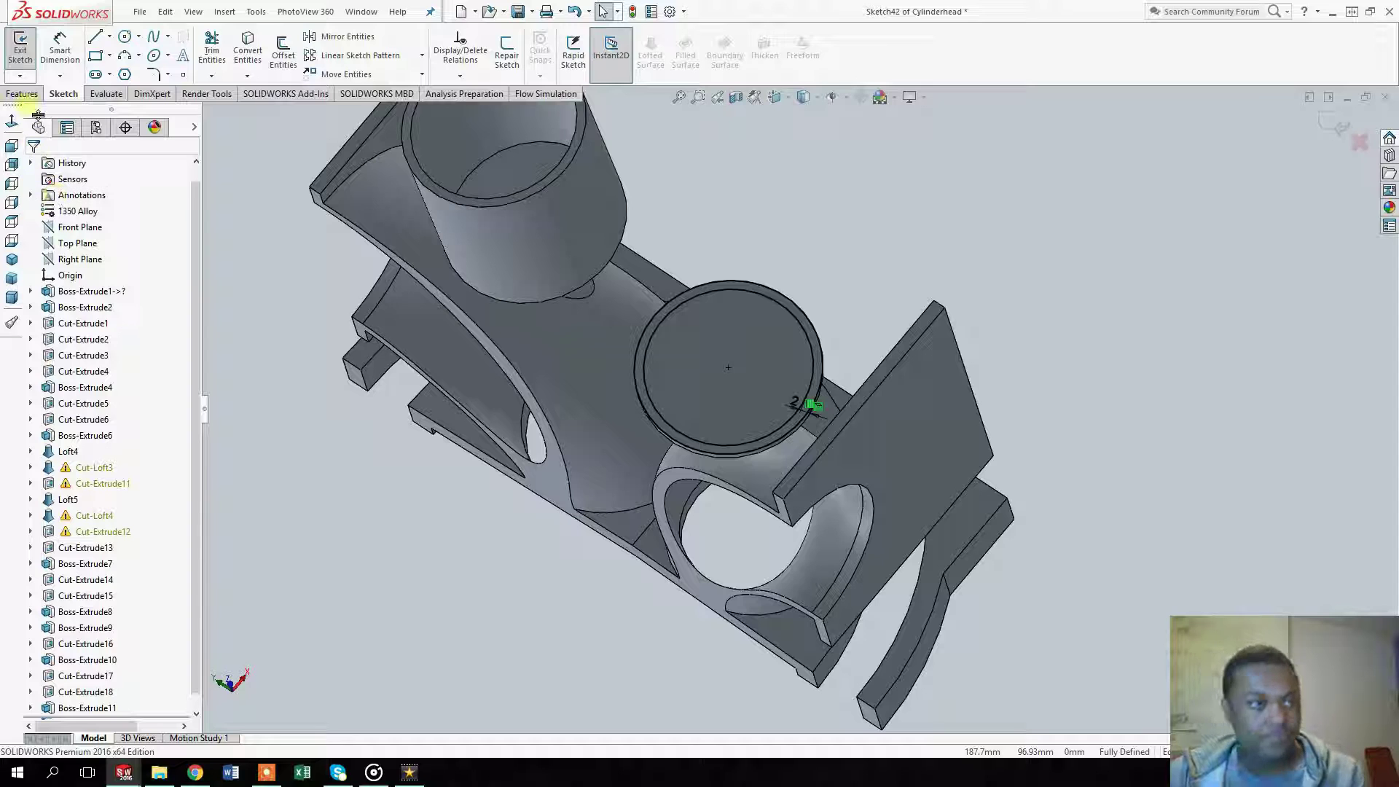
Step: Extrude the ring 40 mm blind as the second housing's cylindrical wall, merged with the body
{"action": "left_click", "coordinate": [22, 94]}
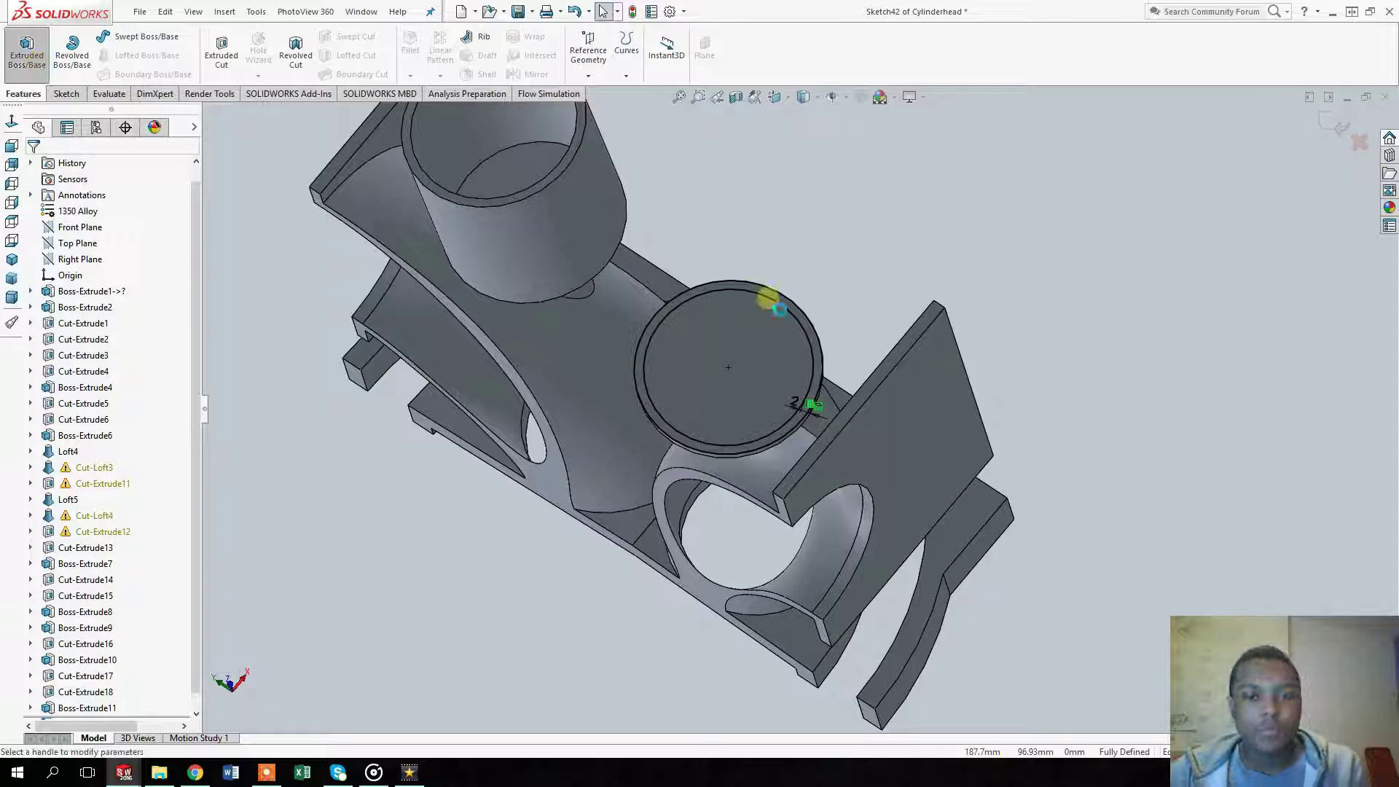
{"action": "type", "text": "40"}
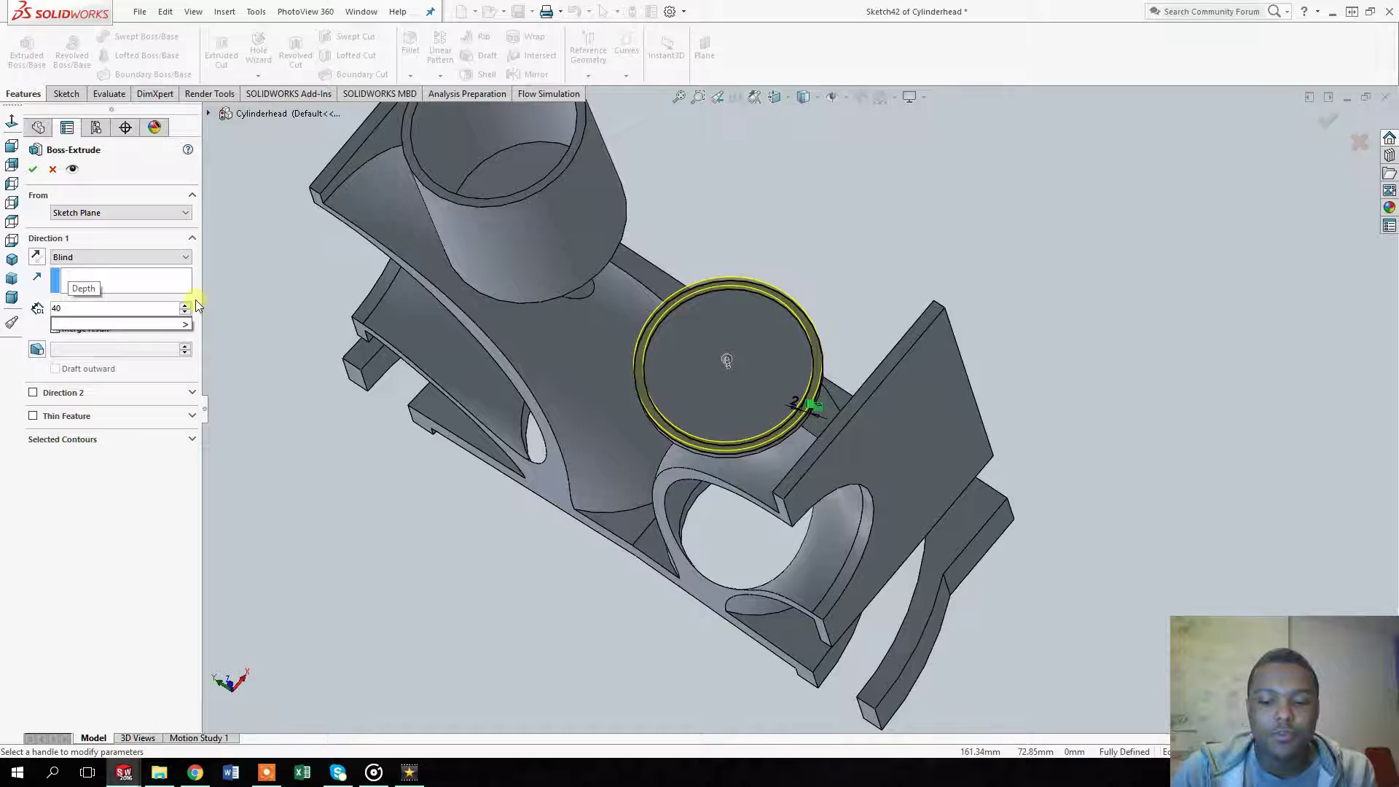
{"action": "key", "text": "Return"}
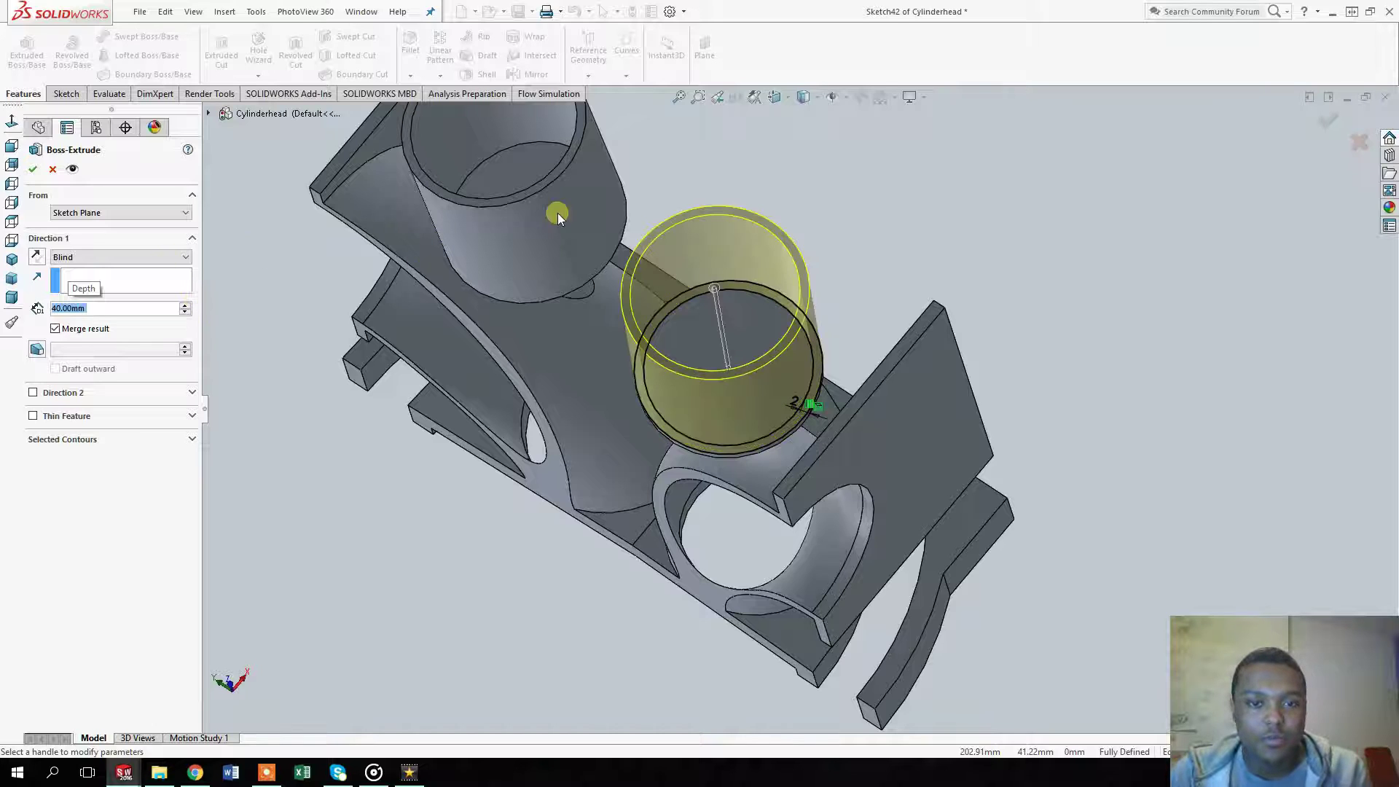
{"action": "middle_click_drag", "start_coordinate": [558, 213], "coordinate": [651, 72]}
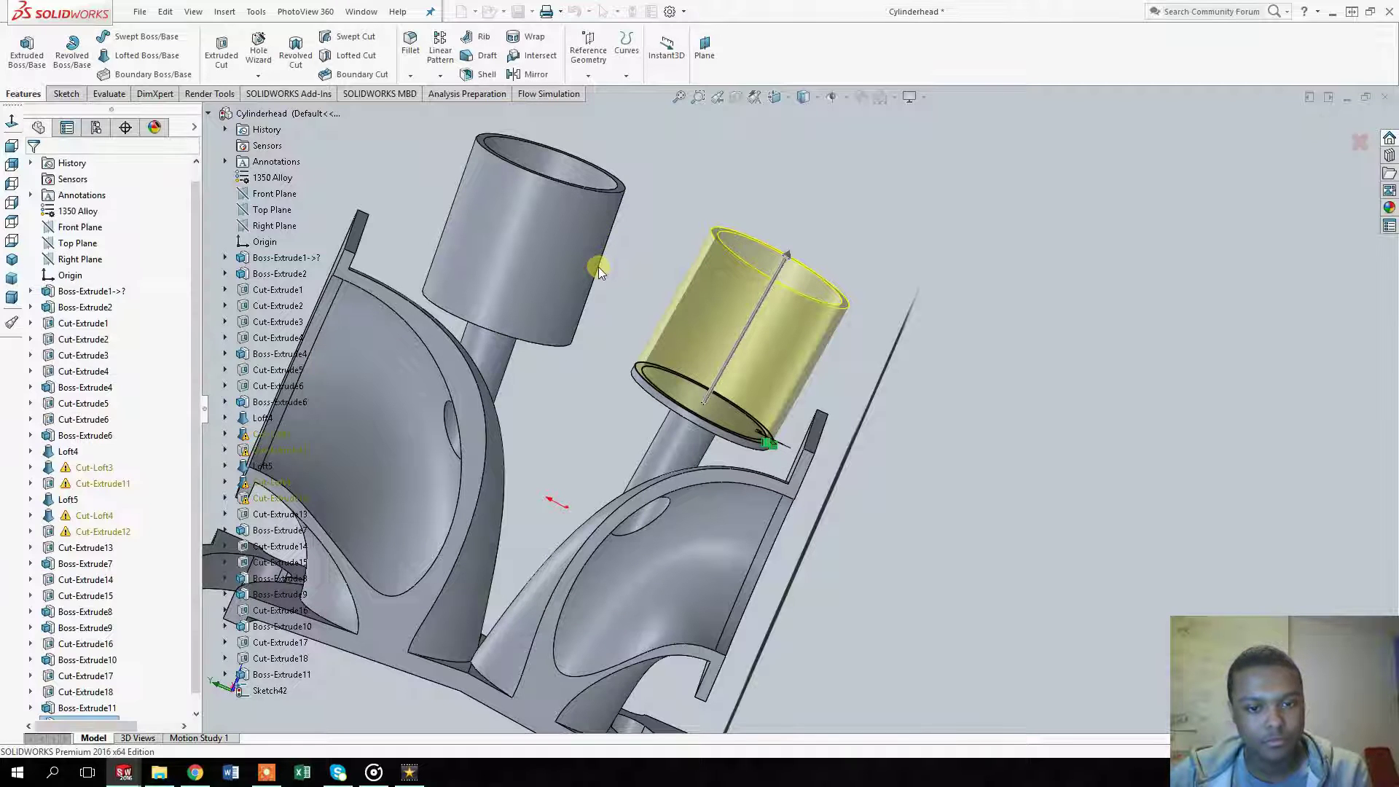
Step: Sketch on the base disc's underside within the second guide tube's bore and convert the face's circular edge
{"action": "scroll", "coordinate": [610, 237], "scroll_direction": "up", "scroll_amount": 2}
{"action": "middle_click_drag", "start_coordinate": [610, 236], "coordinate": [735, 177]}
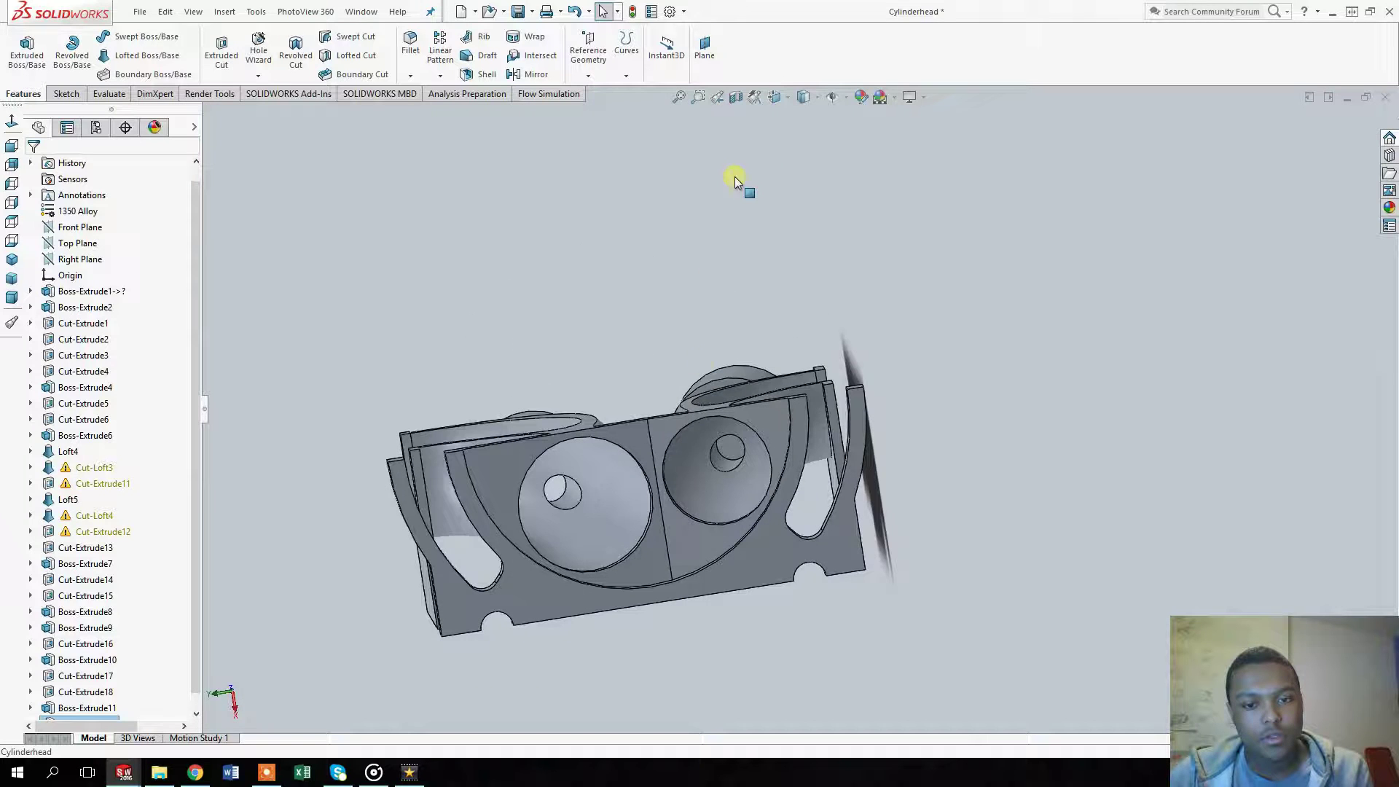
{"action": "left_click", "coordinate": [734, 451]}
{"action": "left_click", "coordinate": [219, 52]}
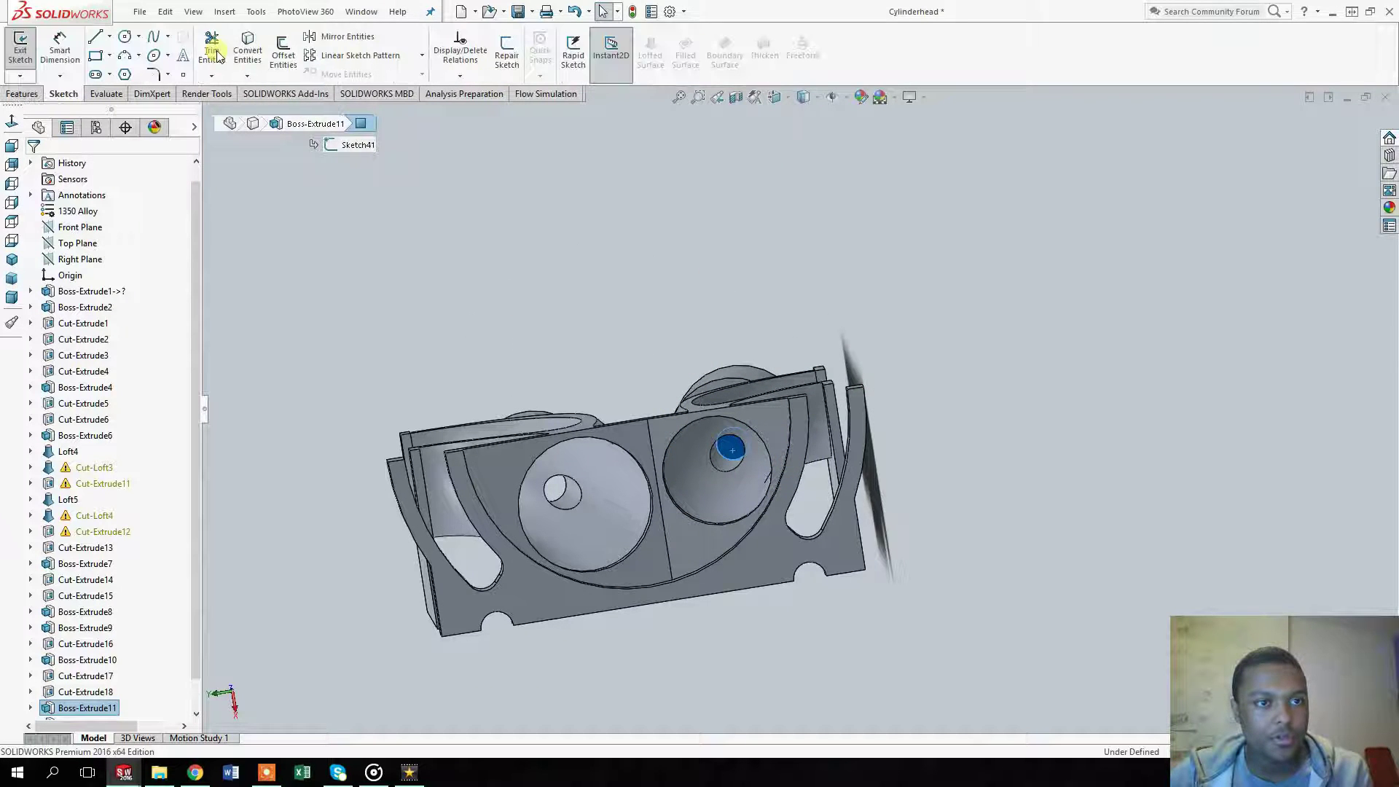
{"action": "left_click", "coordinate": [248, 49]}
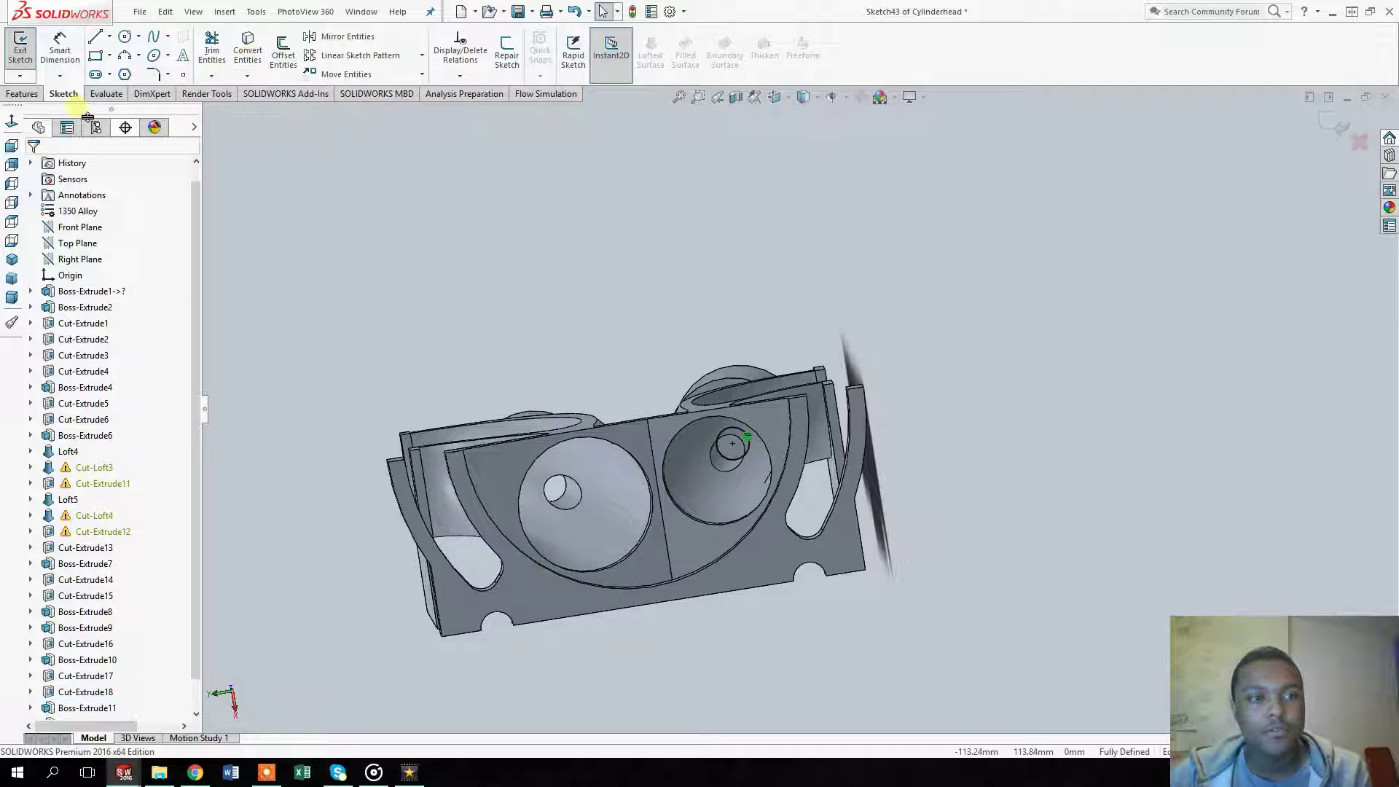
Step: Cut the converted circle through the second housing's base disc, continuing the guide tube's bore into the housing
{"action": "left_click", "coordinate": [22, 94]}
{"action": "left_click", "coordinate": [232, 61]}
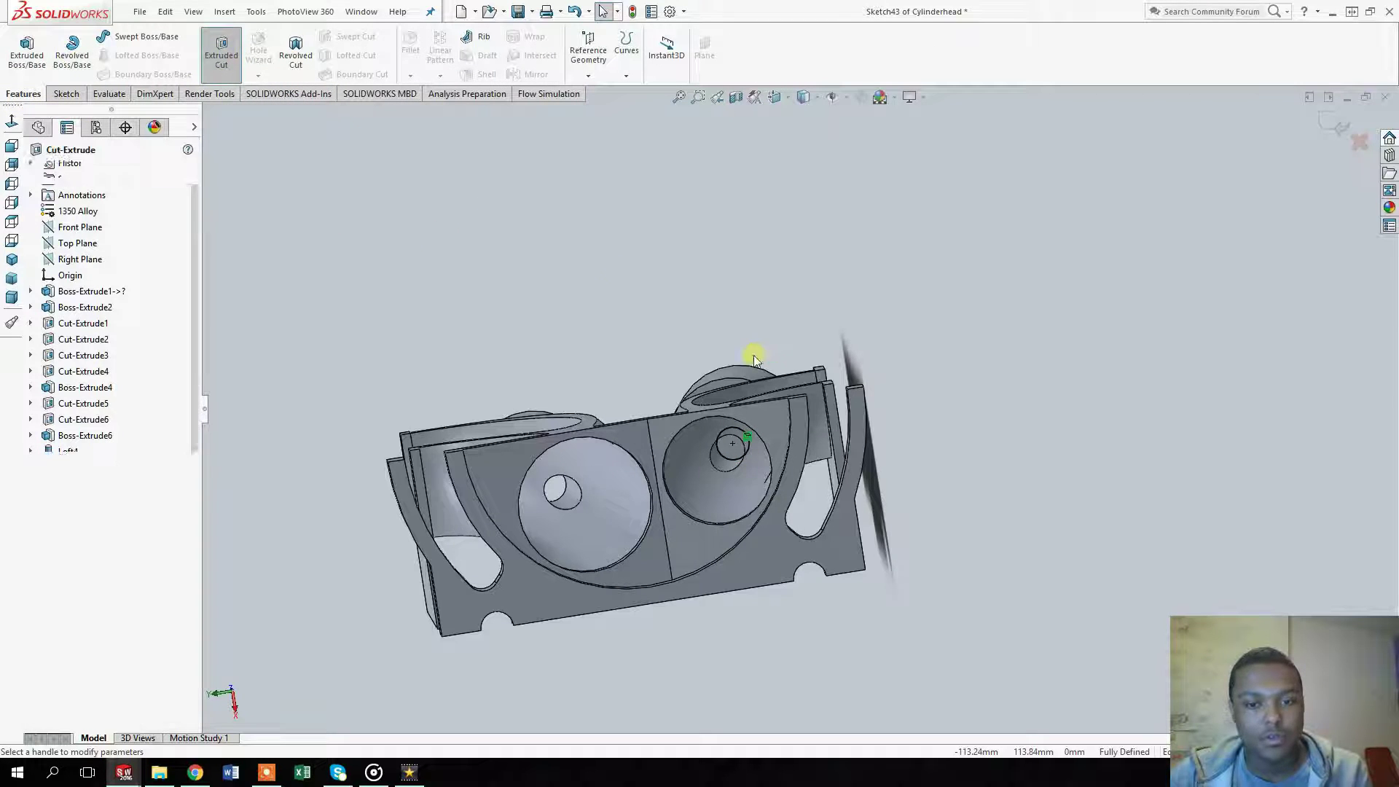
{"action": "left_click", "coordinate": [32, 168]}
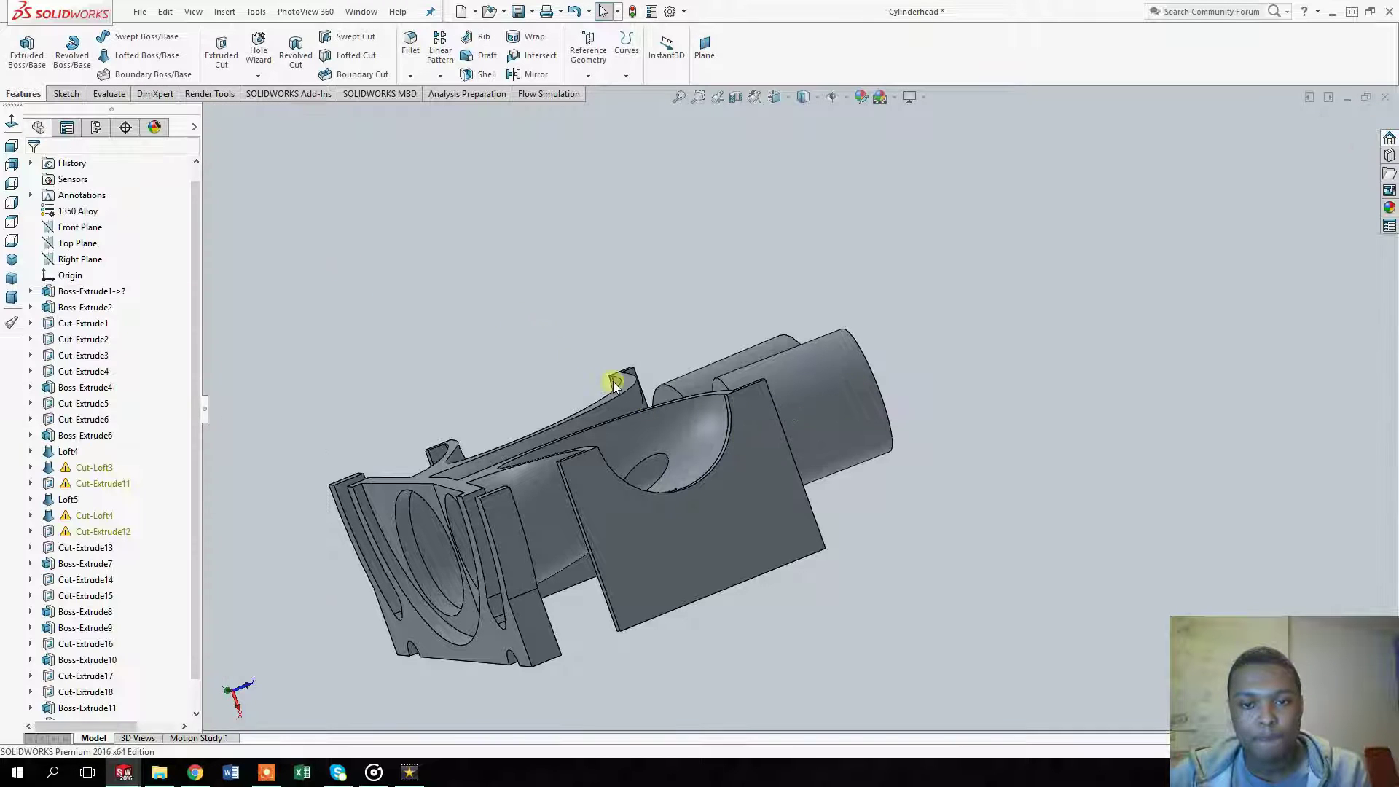
Step: Mirror the entire half cylinder head body about its flat split face, with Merge solids enabled
{"action": "middle_click_drag", "start_coordinate": [615, 378], "coordinate": [775, 656]}
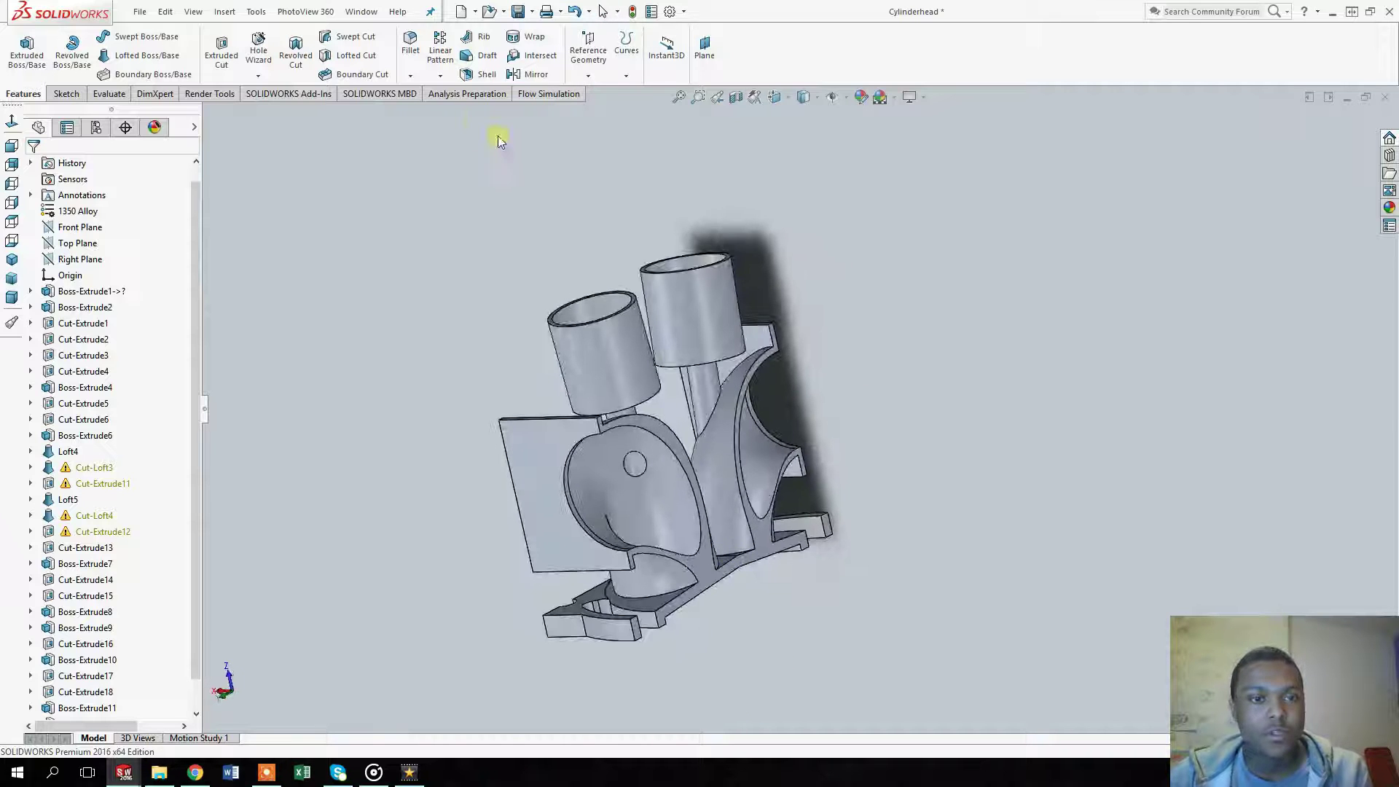
{"action": "left_click", "coordinate": [536, 74]}
{"action": "left_click", "coordinate": [763, 536]}
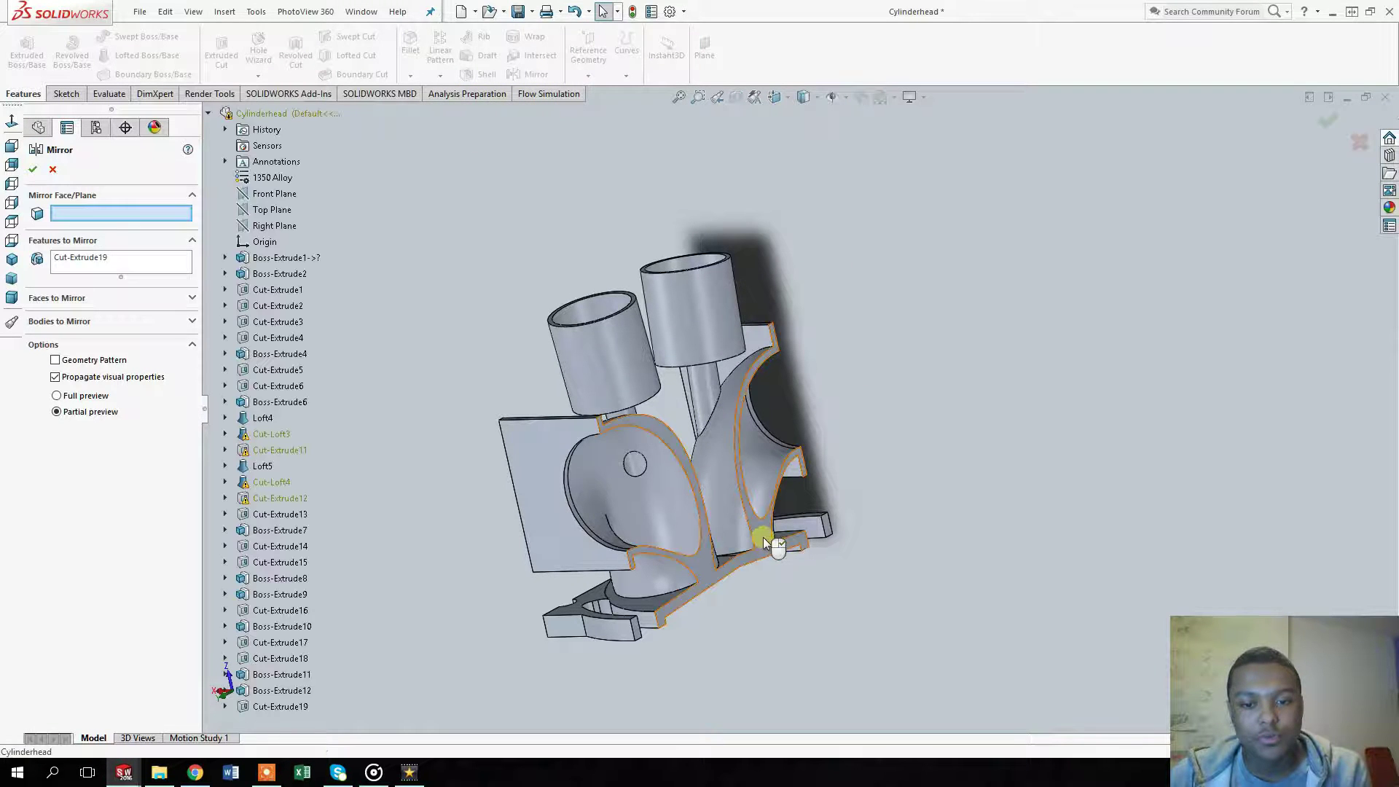
{"action": "left_click", "coordinate": [100, 327]}
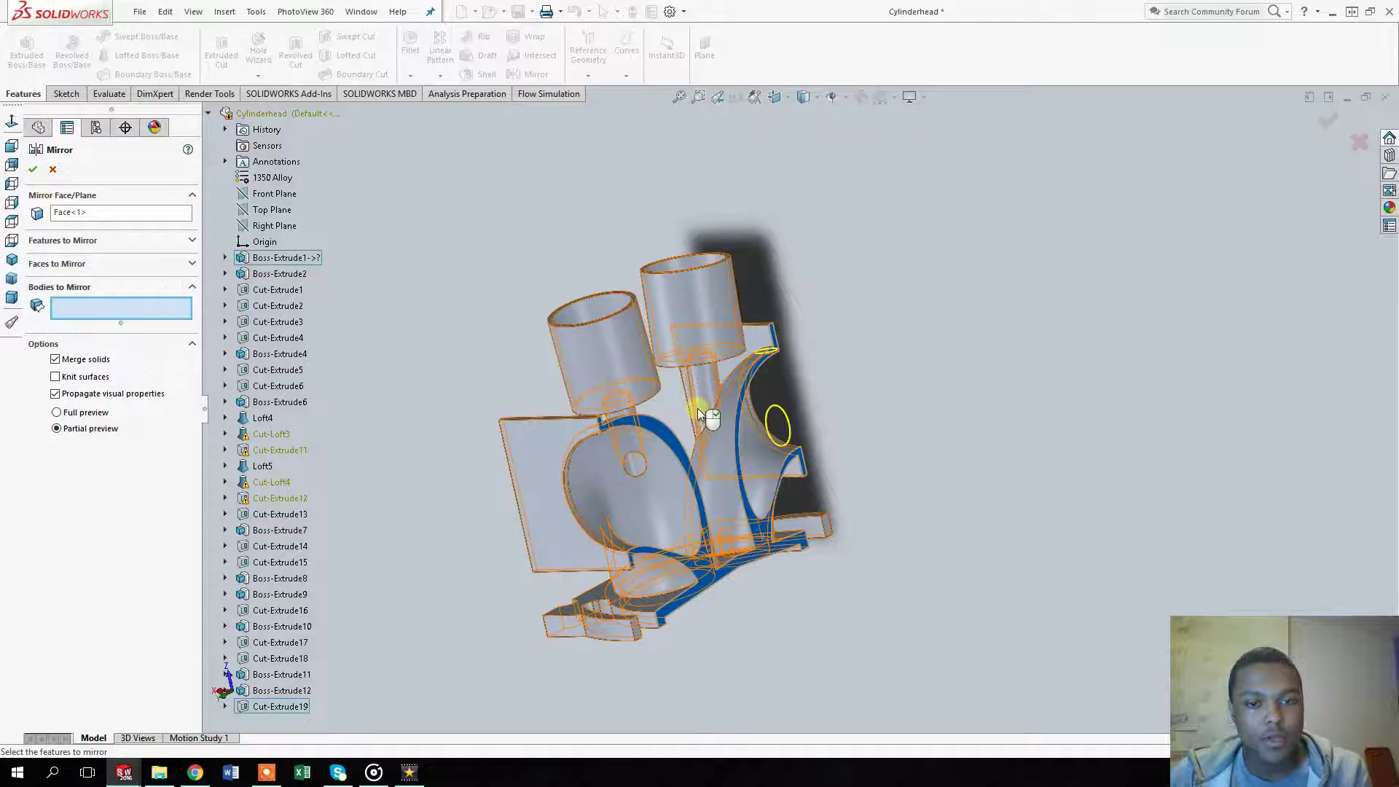
{"action": "left_click", "coordinate": [698, 409]}
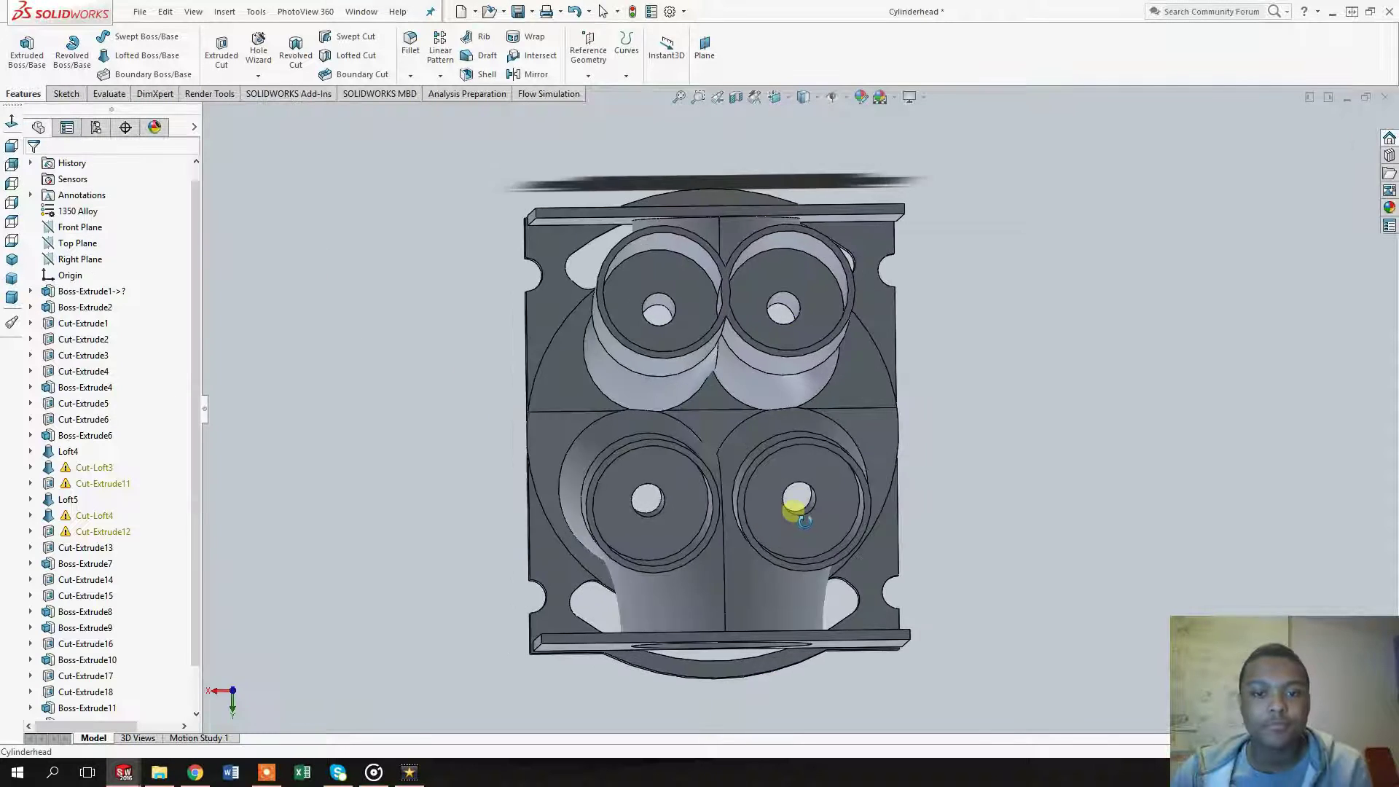
{"action": "middle_click_drag", "start_coordinate": [795, 503], "coordinate": [793, 547]}
{"action": "scroll", "coordinate": [725, 372], "scroll_direction": "down", "scroll_amount": 6}
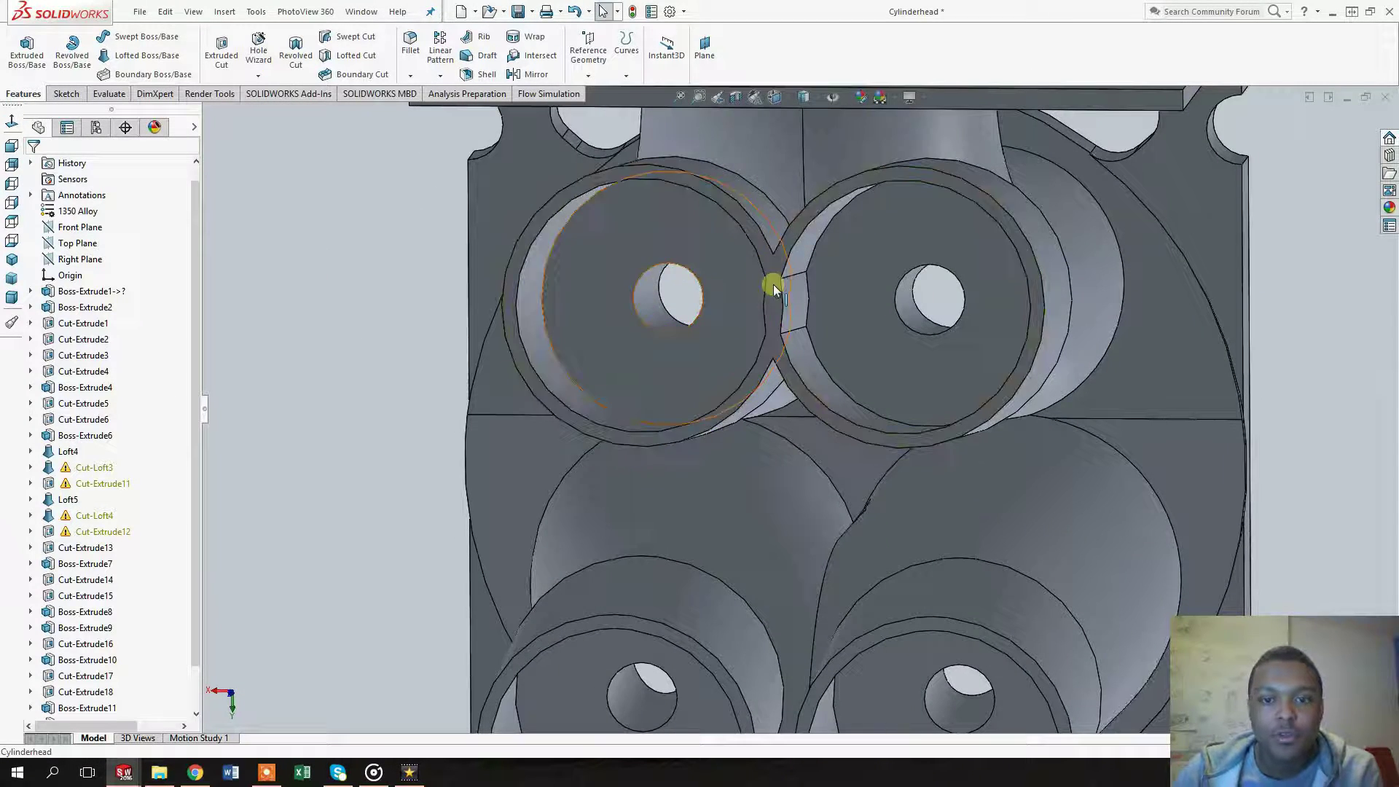
Step: Roll the model history back to just before the mirror feature
{"action": "middle_click_drag", "start_coordinate": [770, 290], "coordinate": [782, 296]}
{"action": "key", "text": "Escape"}
{"action": "scroll", "coordinate": [795, 313], "scroll_direction": "up", "scroll_amount": 3}
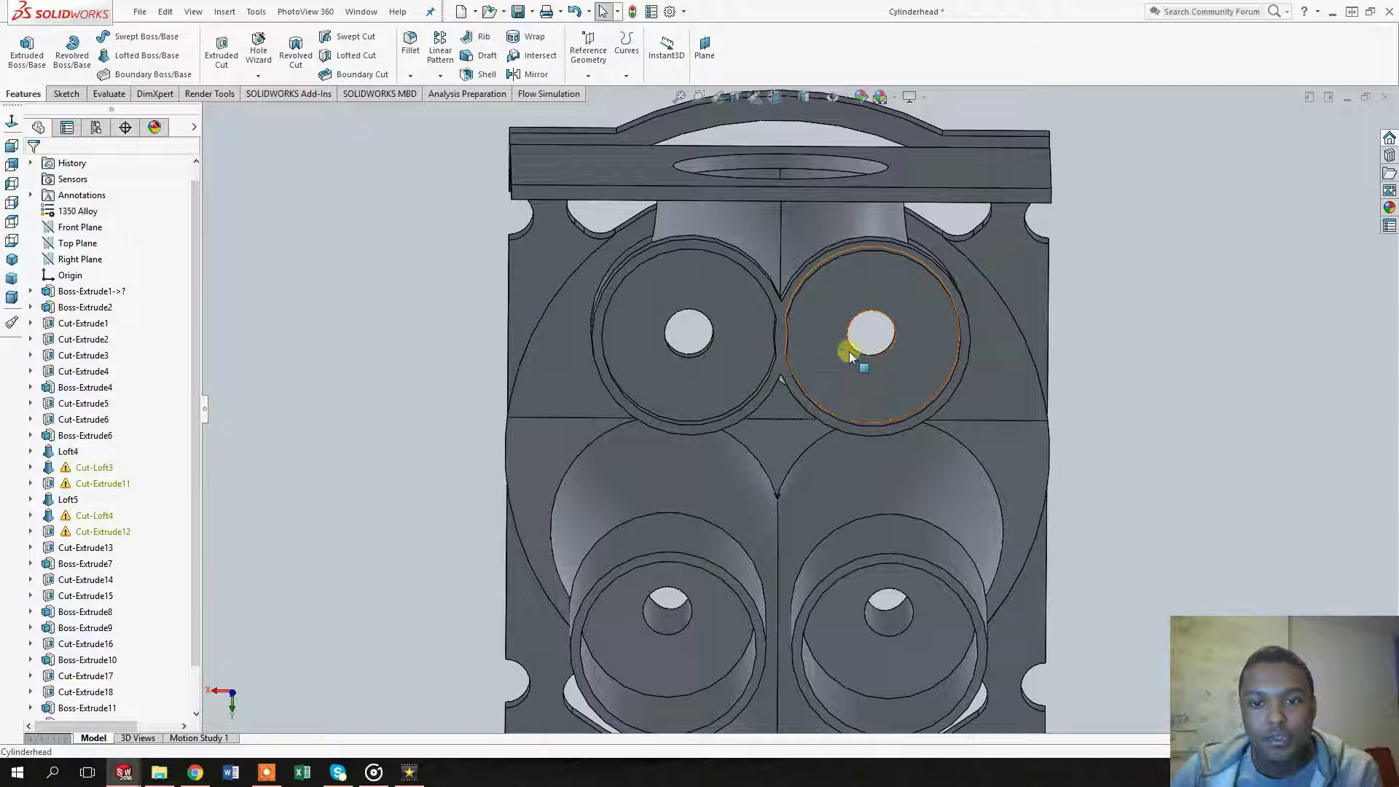
{"action": "scroll", "coordinate": [159, 596], "scroll_direction": "down", "scroll_amount": 1}
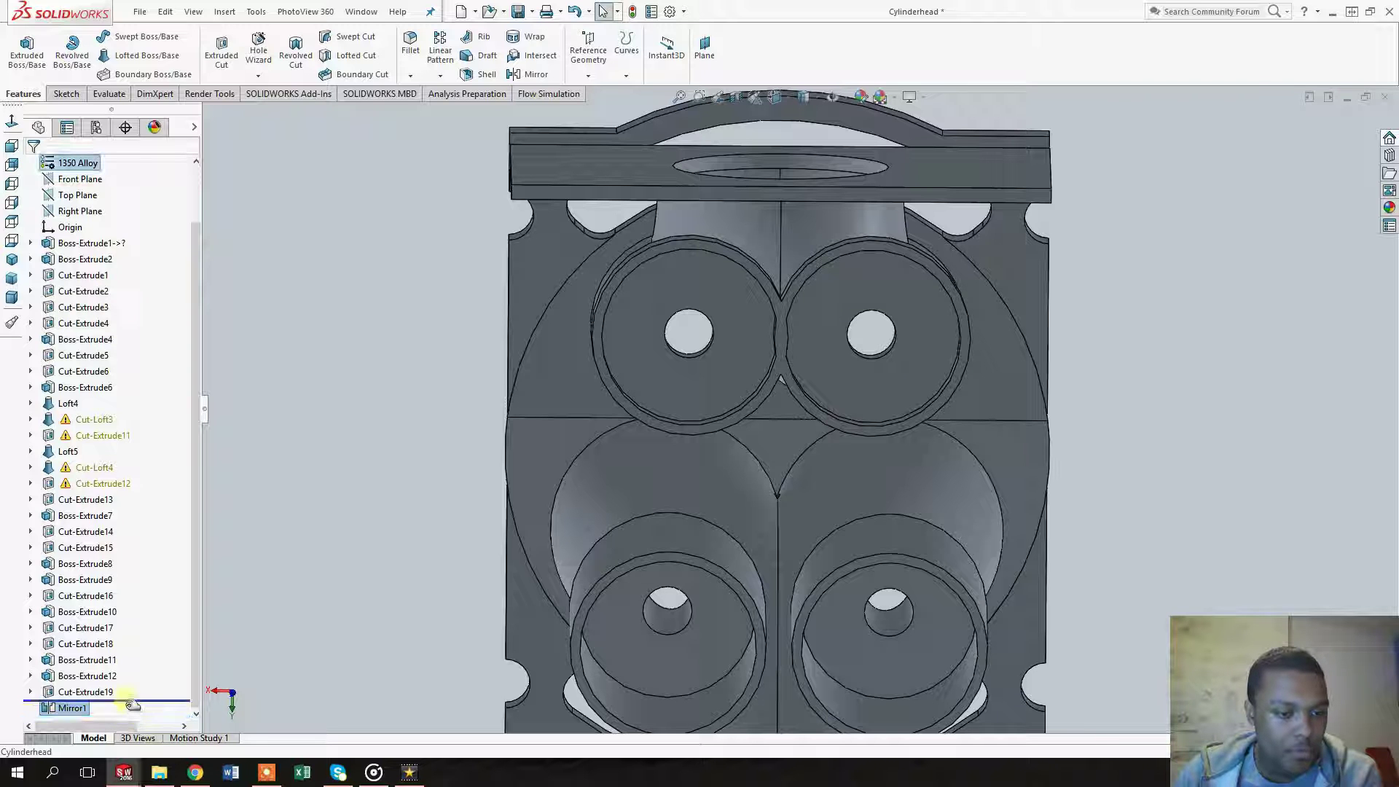
Step: Sketch a corner rectangle about 190 by 63 mm on the flat split face, spanning the housing that protrudes past it
{"action": "middle_click_drag", "start_coordinate": [647, 414], "coordinate": [826, 413]}
{"action": "left_click", "coordinate": [830, 373]}
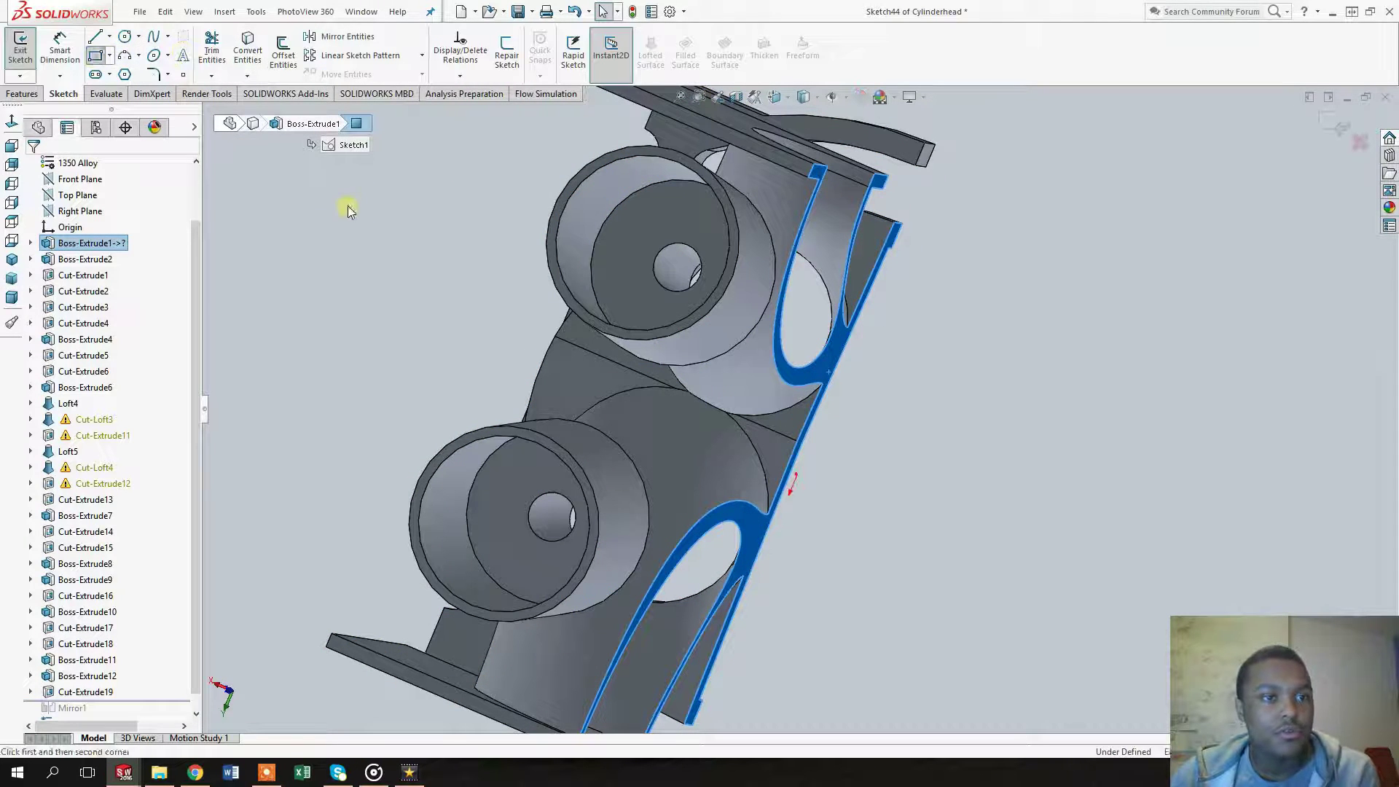
{"action": "left_click", "coordinate": [368, 217]}
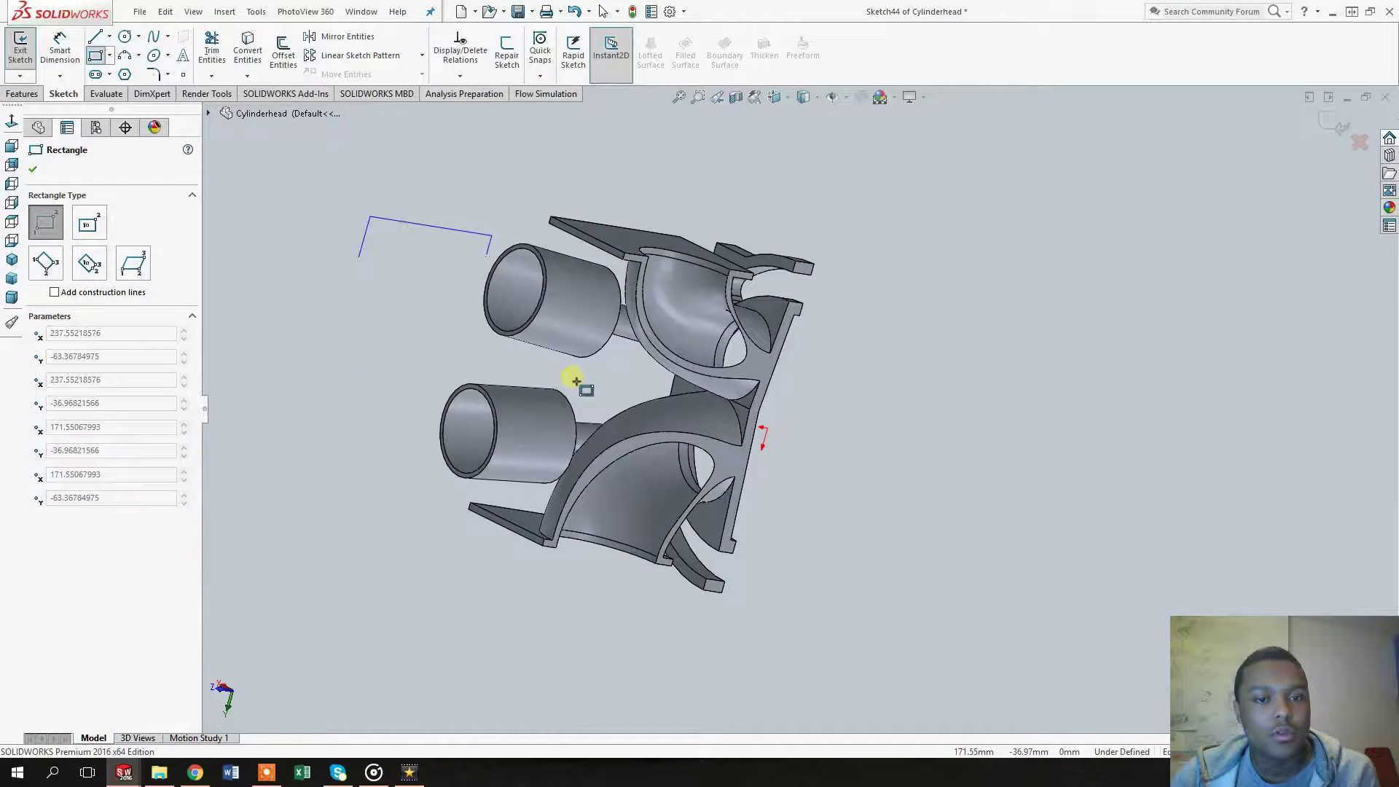
{"action": "left_click", "coordinate": [681, 415]}
Step: Cut the rectangle 40 mm blind in the reversed direction, trimming the housing wall that protrudes beyond the split face
{"action": "left_click", "coordinate": [24, 94]}
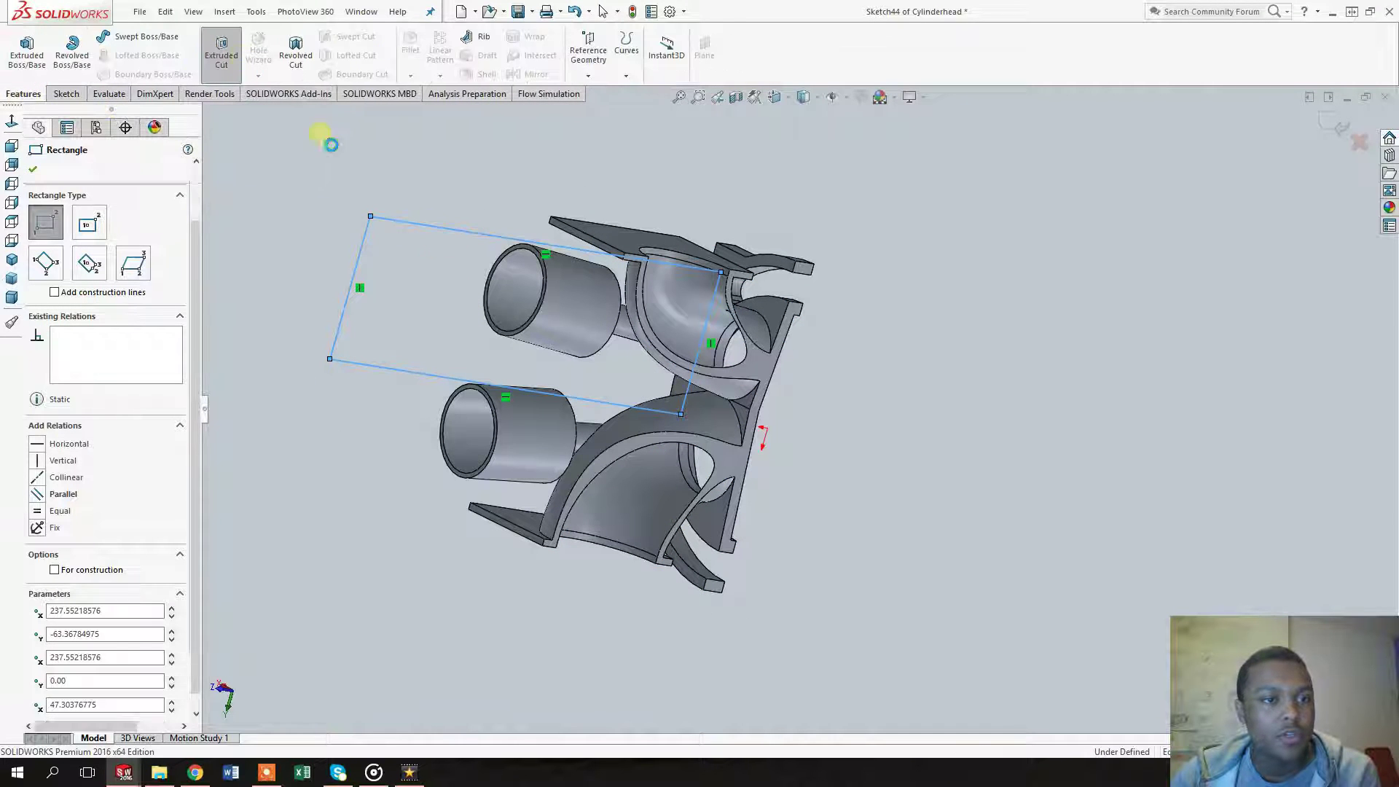
{"action": "left_click", "coordinate": [221, 51]}
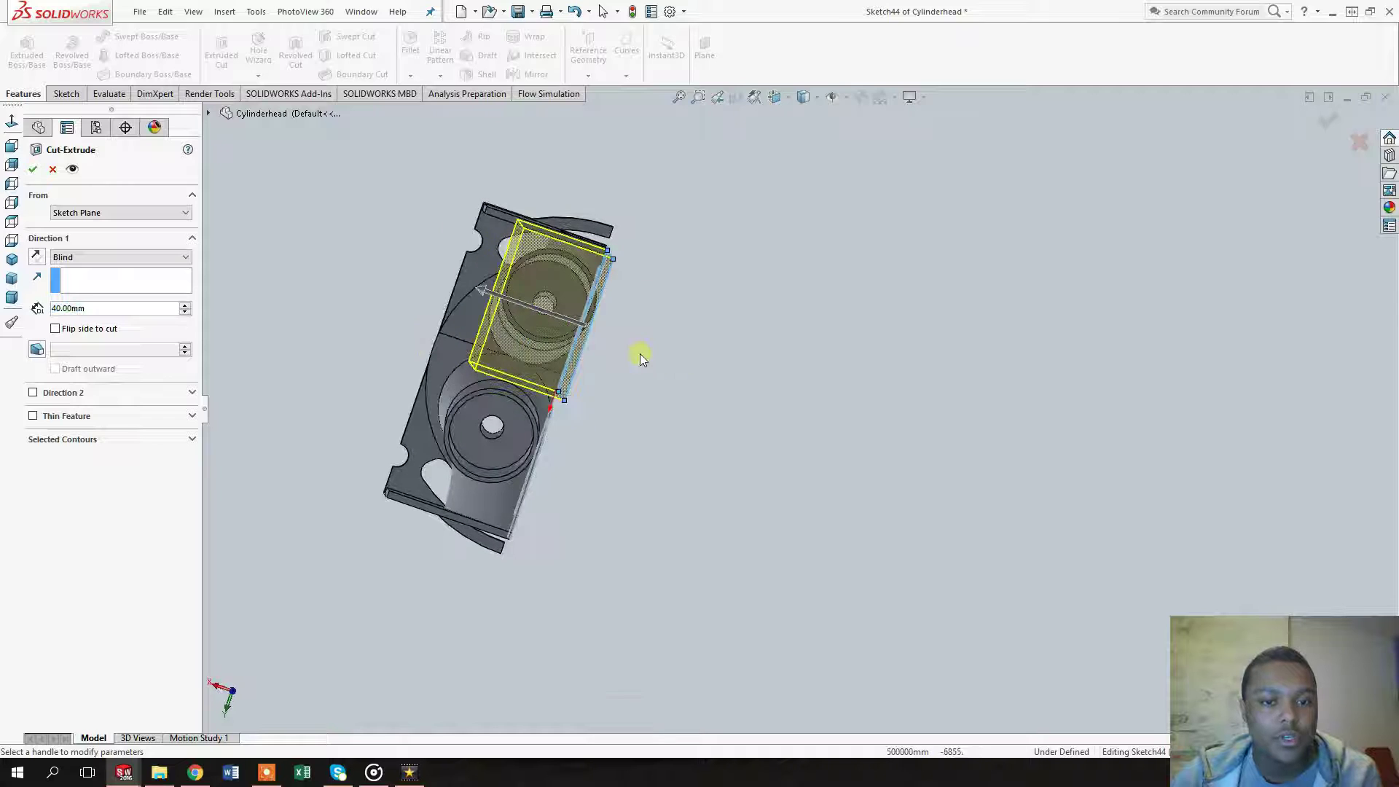
{"action": "left_click", "coordinate": [37, 256]}
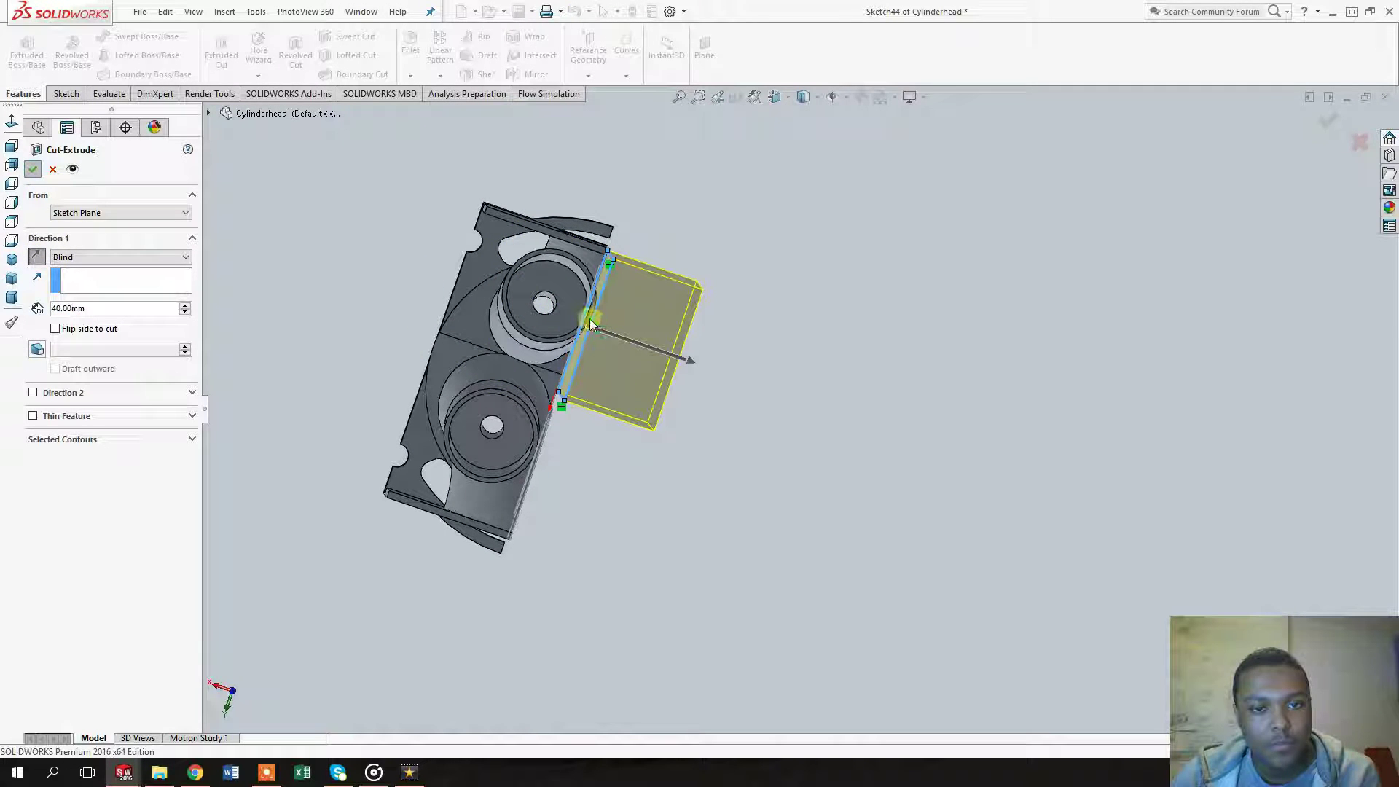
{"action": "key", "text": "Return"}
{"action": "scroll", "coordinate": [589, 318], "scroll_direction": "down", "scroll_amount": 8}
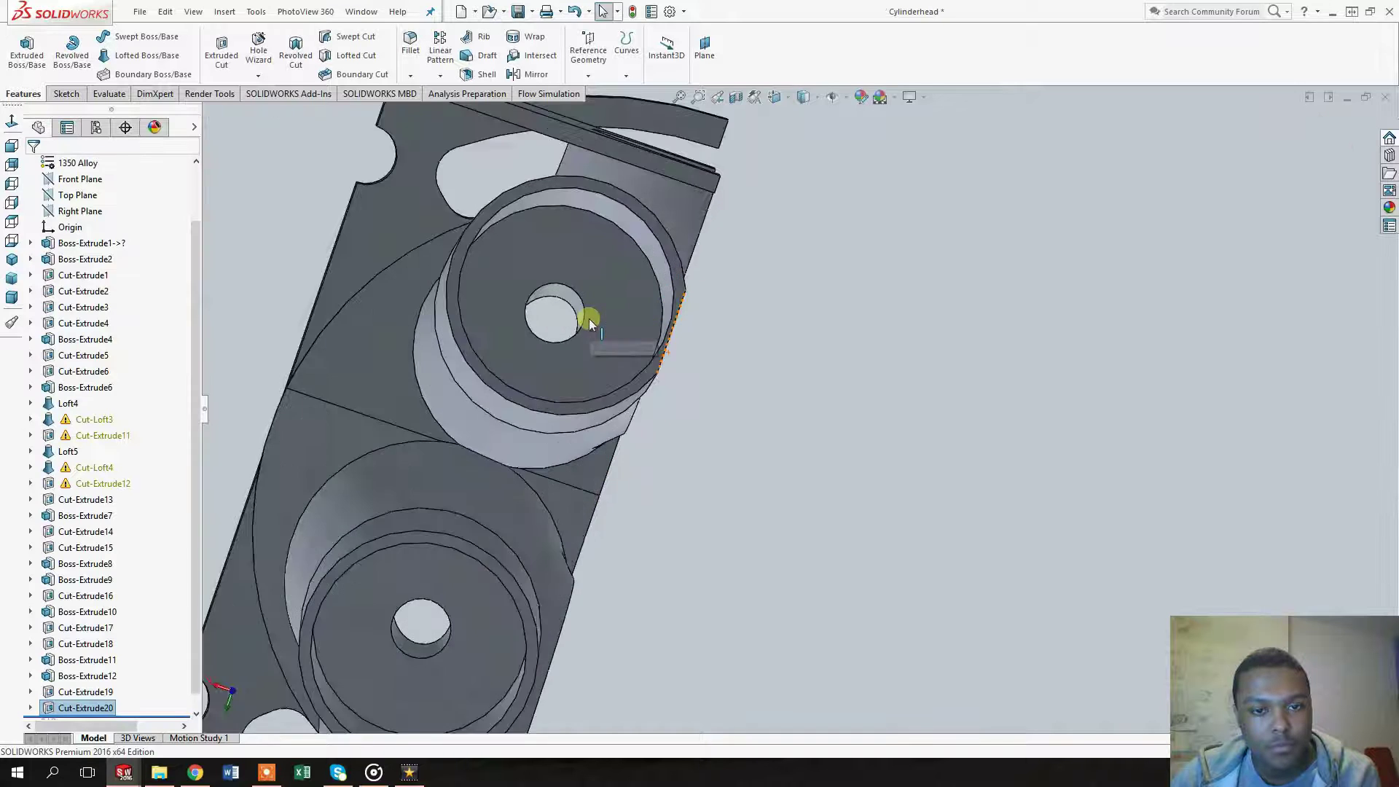
{"action": "middle_click_drag", "start_coordinate": [637, 333], "coordinate": [712, 378]}
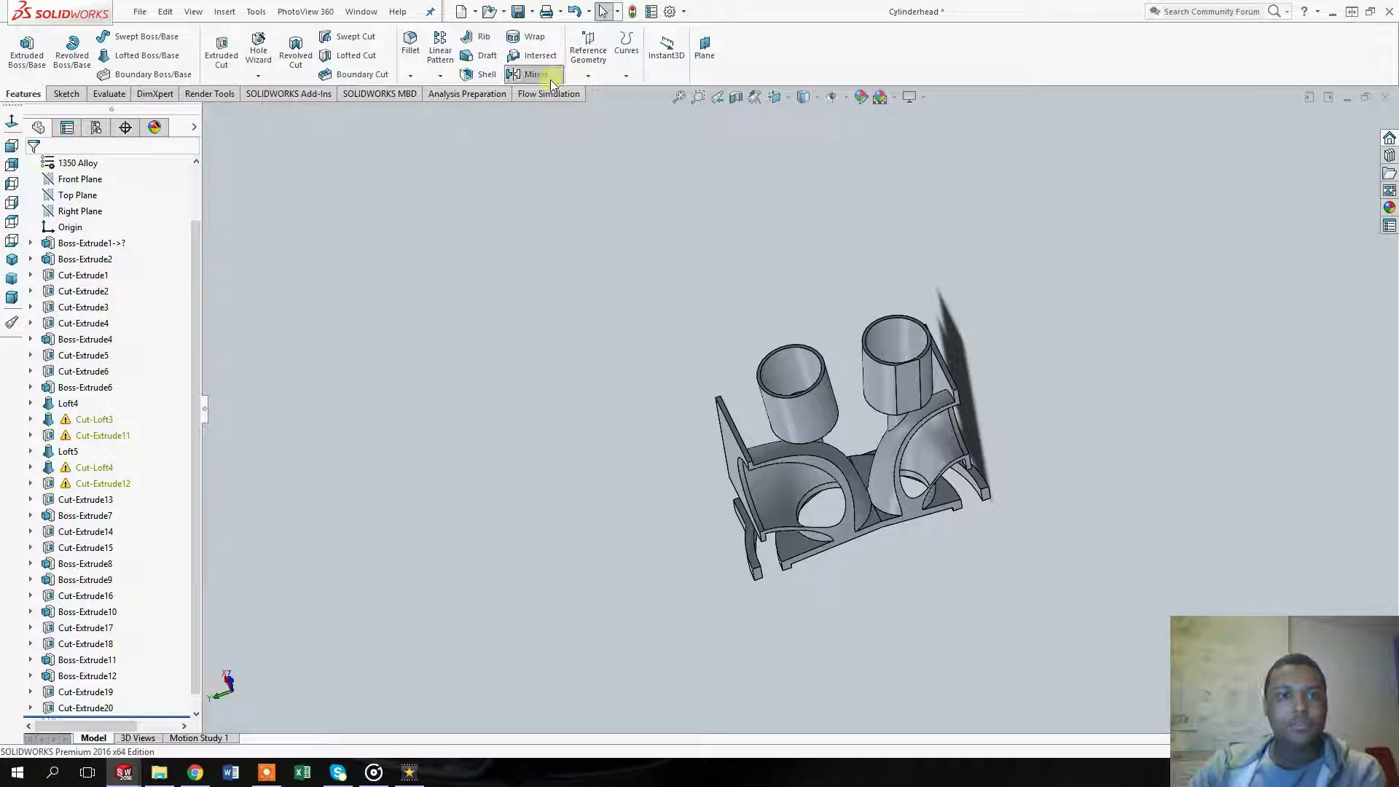
Step: Mirror the trimmed half body about its flat split face with Merge solids enabled
{"action": "left_click", "coordinate": [543, 74]}
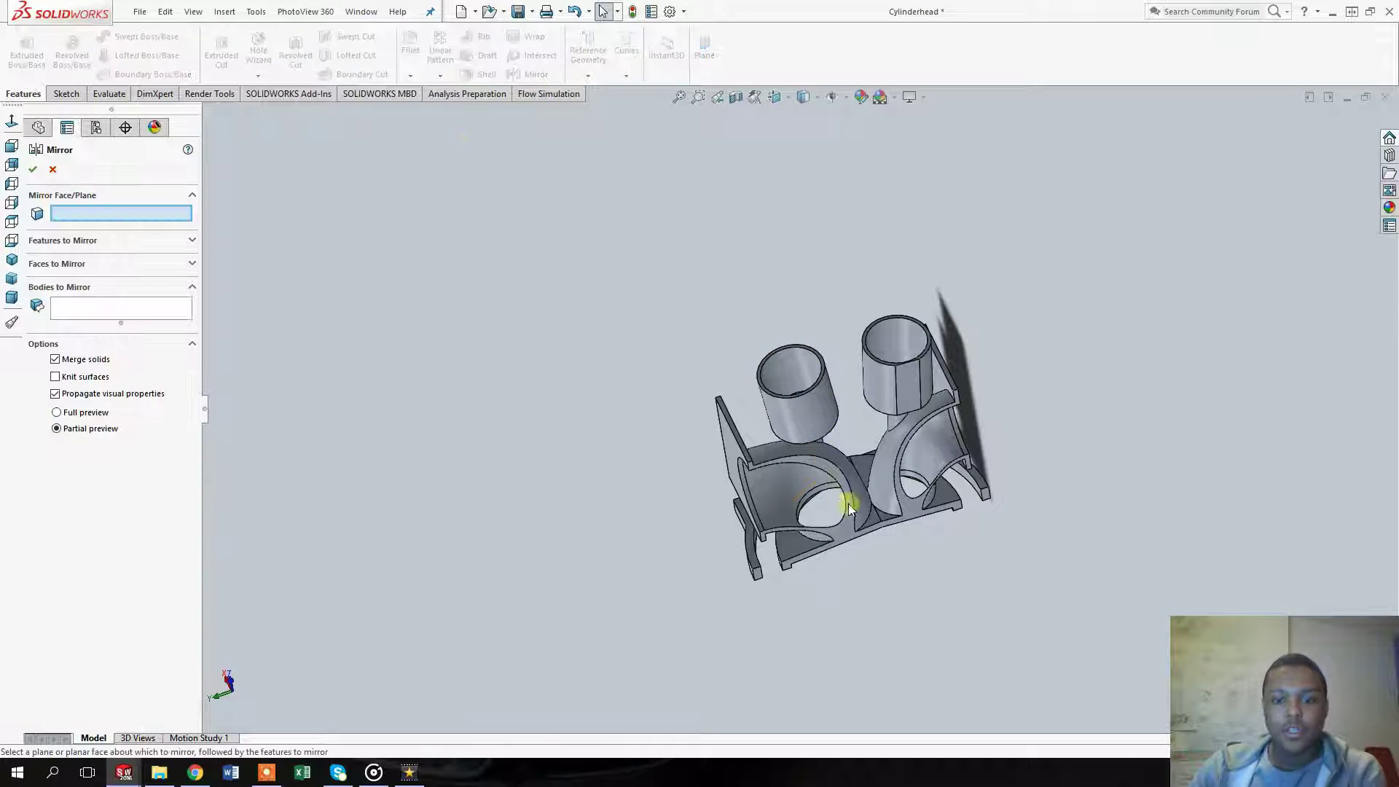
{"action": "left_click", "coordinate": [909, 510]}
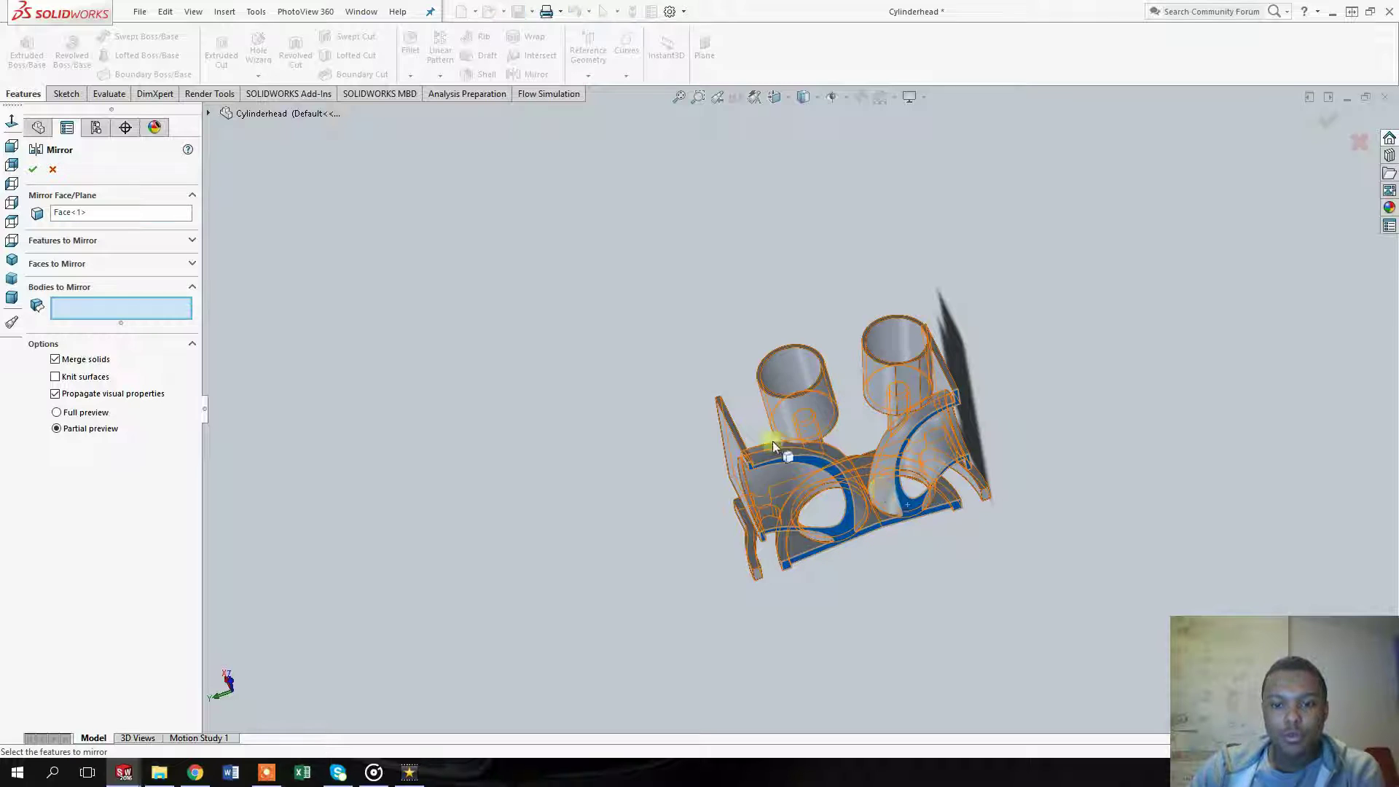
{"action": "left_click", "coordinate": [883, 497]}
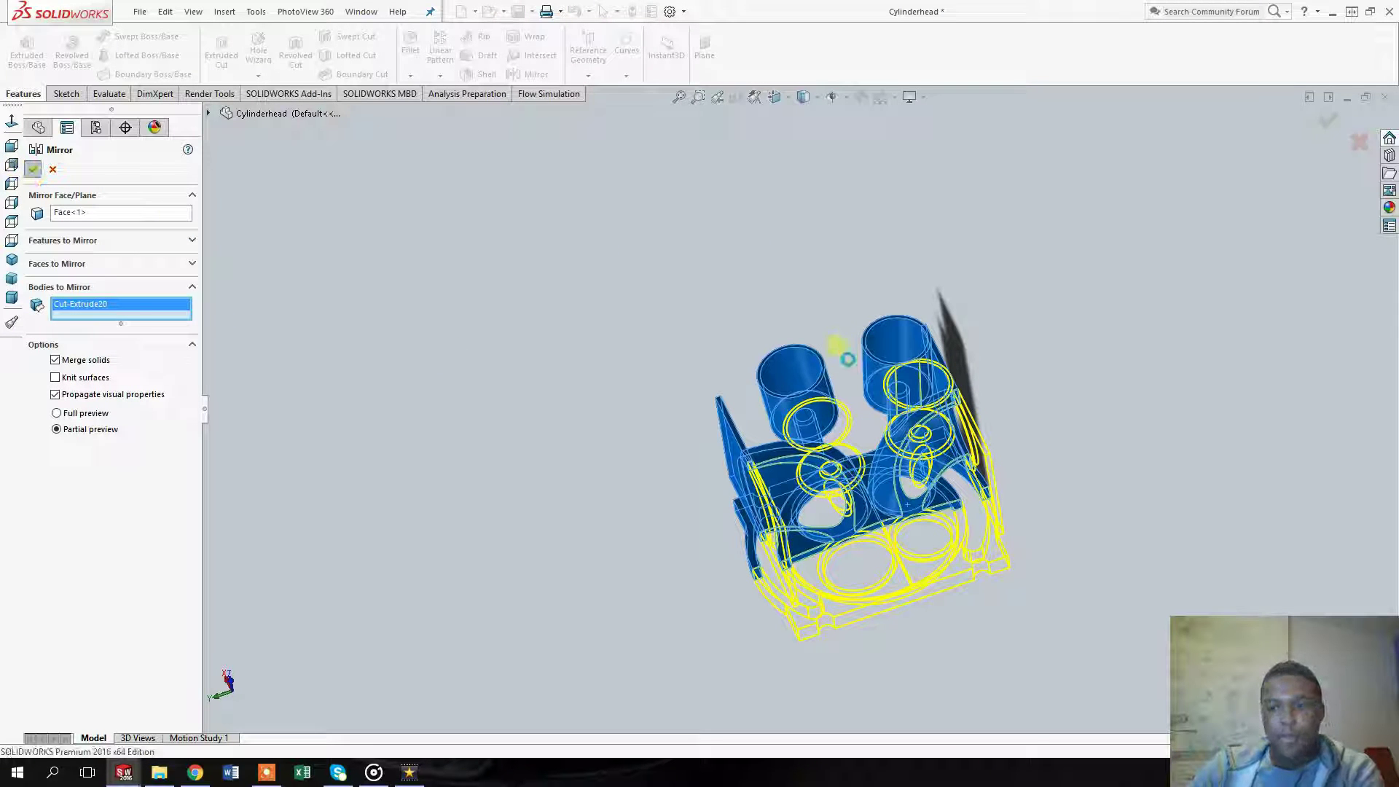
{"action": "key", "text": "Return"}
Step: Examine the mirrored cylinder head from above and below, checking the adjoining housings, guide bores and valve port openings
{"action": "middle_click_drag", "start_coordinate": [869, 418], "coordinate": [876, 530]}
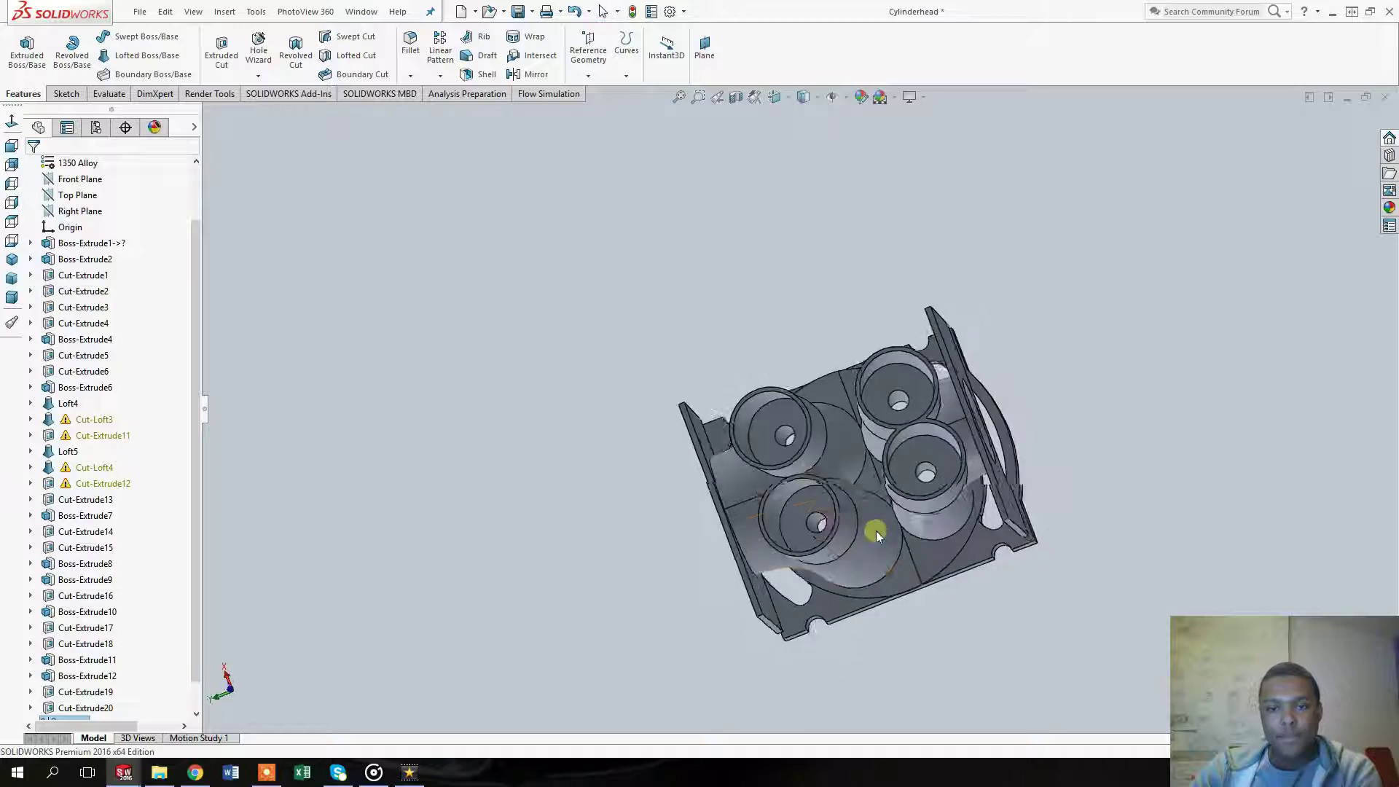
{"action": "scroll", "coordinate": [805, 465], "scroll_direction": "down", "scroll_amount": 5}
{"action": "middle_click_drag", "start_coordinate": [804, 465], "coordinate": [819, 494]}
{"action": "scroll", "coordinate": [1012, 415], "scroll_direction": "down", "scroll_amount": 6}
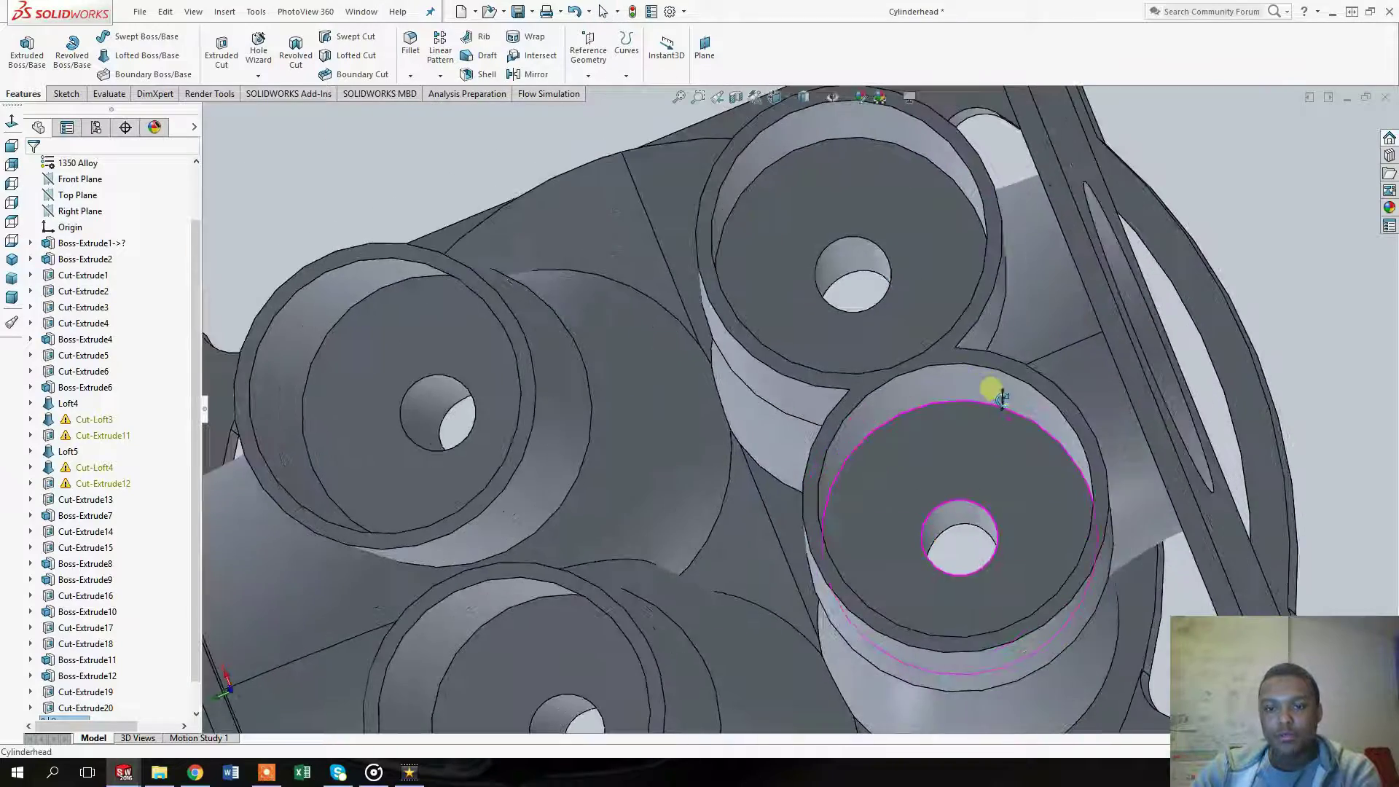
{"action": "scroll", "coordinate": [962, 437], "scroll_direction": "up", "scroll_amount": 6}
{"action": "middle_click_drag", "start_coordinate": [971, 475], "coordinate": [891, 406]}
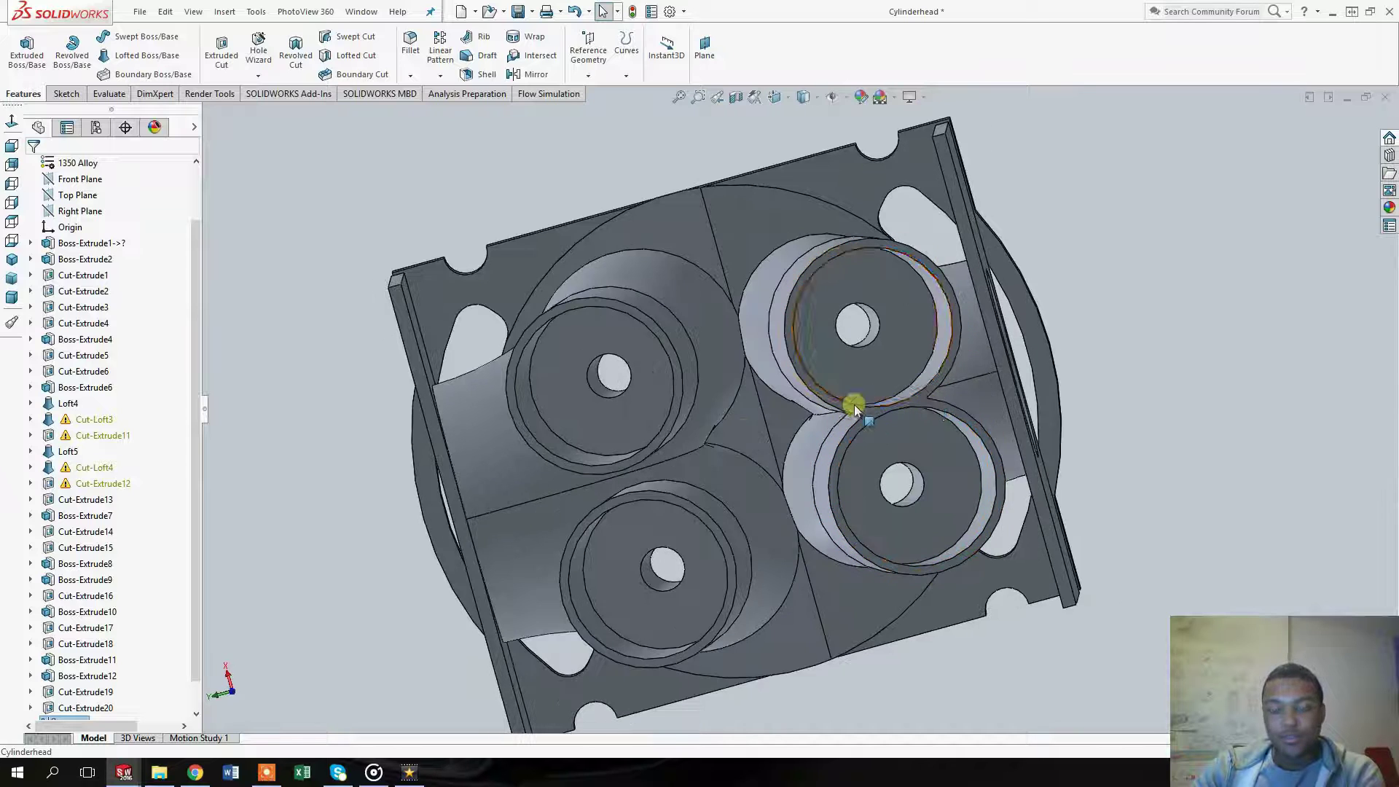
{"action": "middle_click_drag", "start_coordinate": [664, 448], "coordinate": [570, 450]}
{"action": "scroll", "coordinate": [658, 491], "scroll_direction": "up", "scroll_amount": 5}
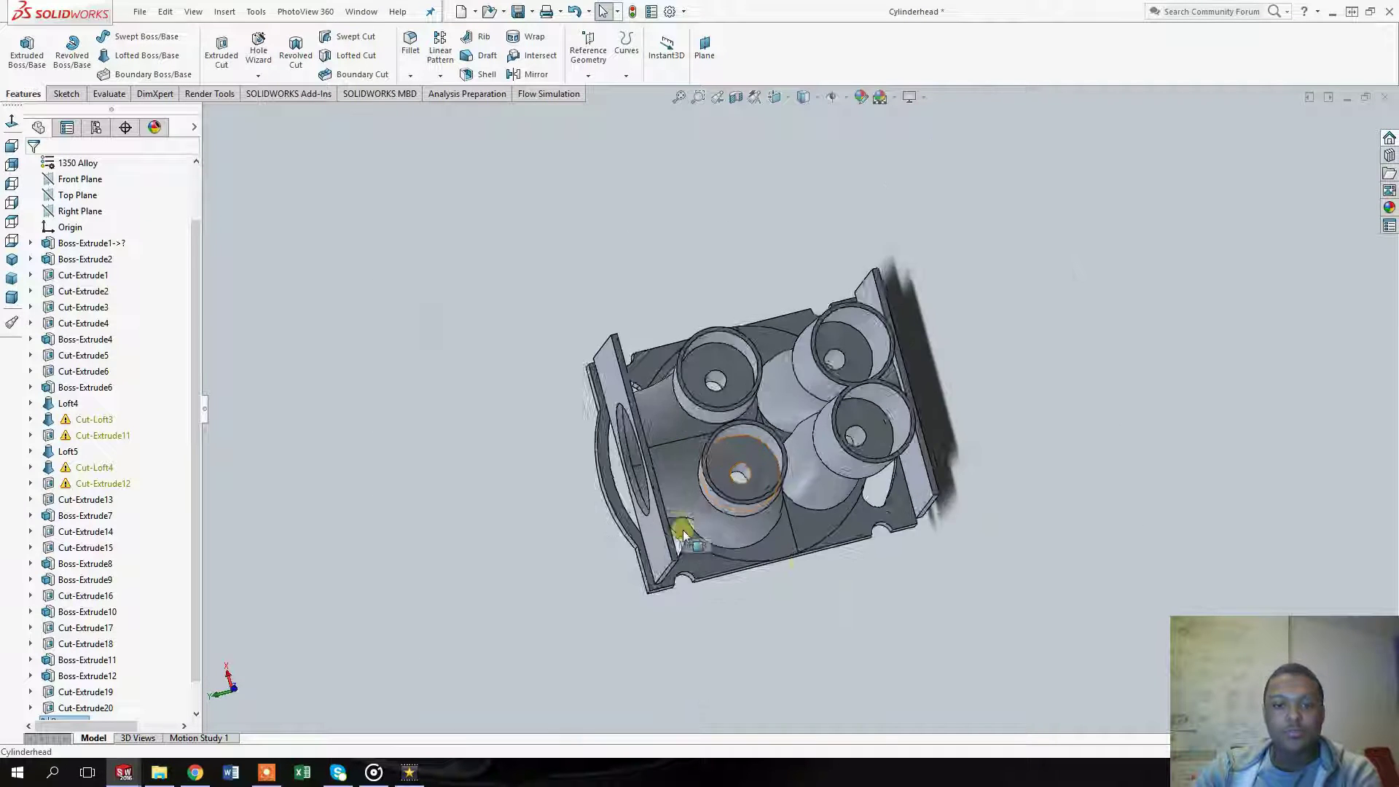
{"action": "middle_click_drag", "start_coordinate": [680, 531], "coordinate": [720, 299]}
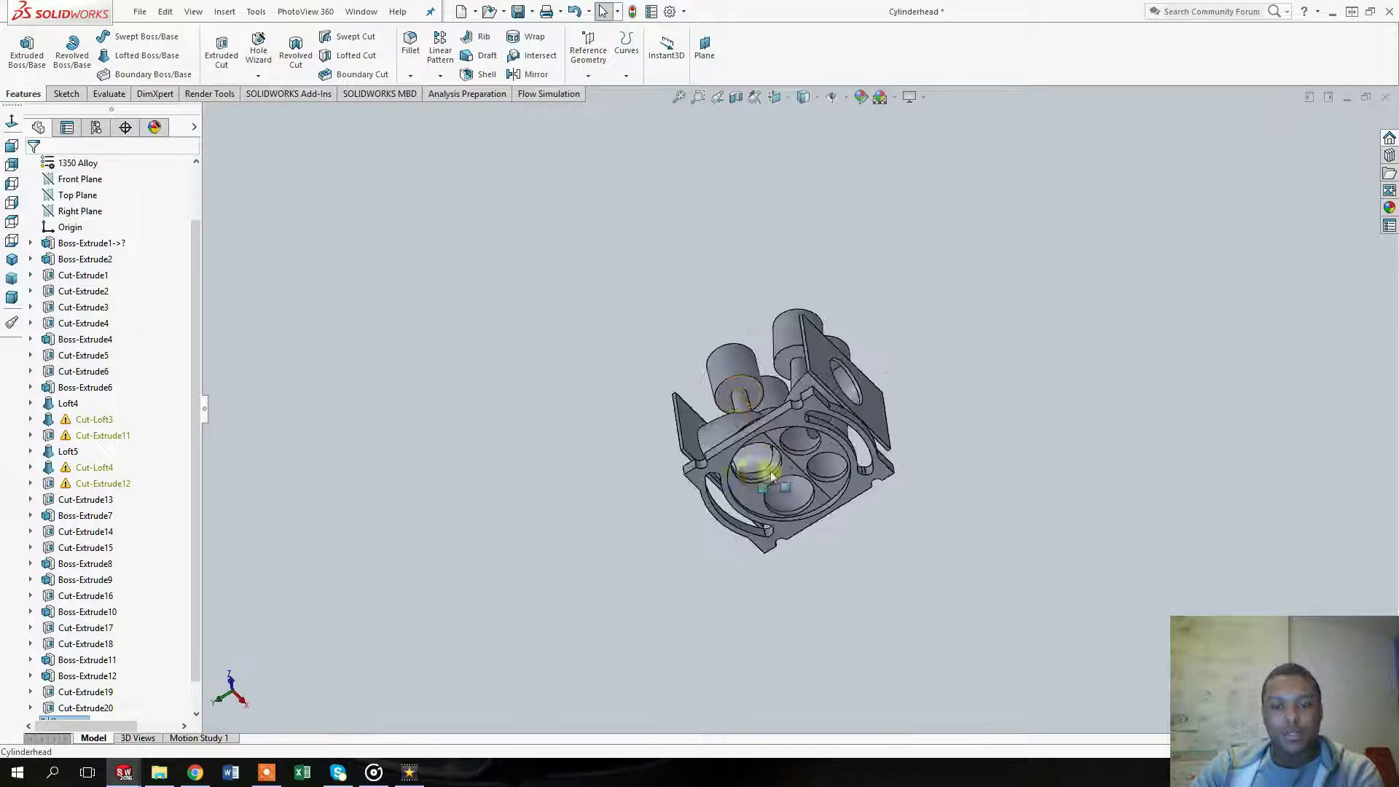
{"action": "middle_click_drag", "start_coordinate": [759, 468], "coordinate": [779, 434]}
{"action": "scroll", "coordinate": [781, 363], "scroll_direction": "down", "scroll_amount": 5}
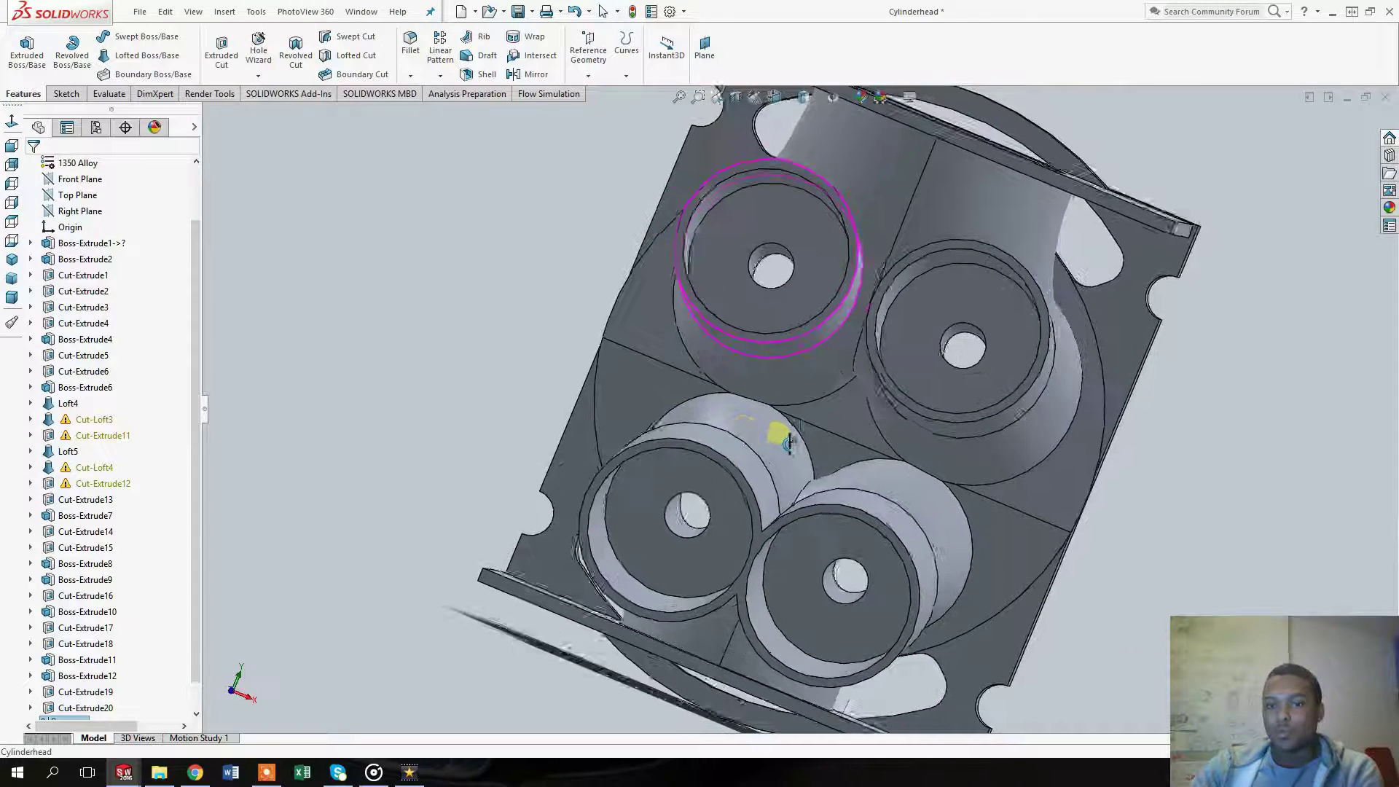
{"action": "scroll", "coordinate": [807, 406], "scroll_direction": "down", "scroll_amount": 6}
{"action": "scroll", "coordinate": [814, 404], "scroll_direction": "up", "scroll_amount": 10}
{"action": "middle_click_drag", "start_coordinate": [796, 384], "coordinate": [806, 459]}
{"action": "scroll", "coordinate": [831, 464], "scroll_direction": "down", "scroll_amount": 6}
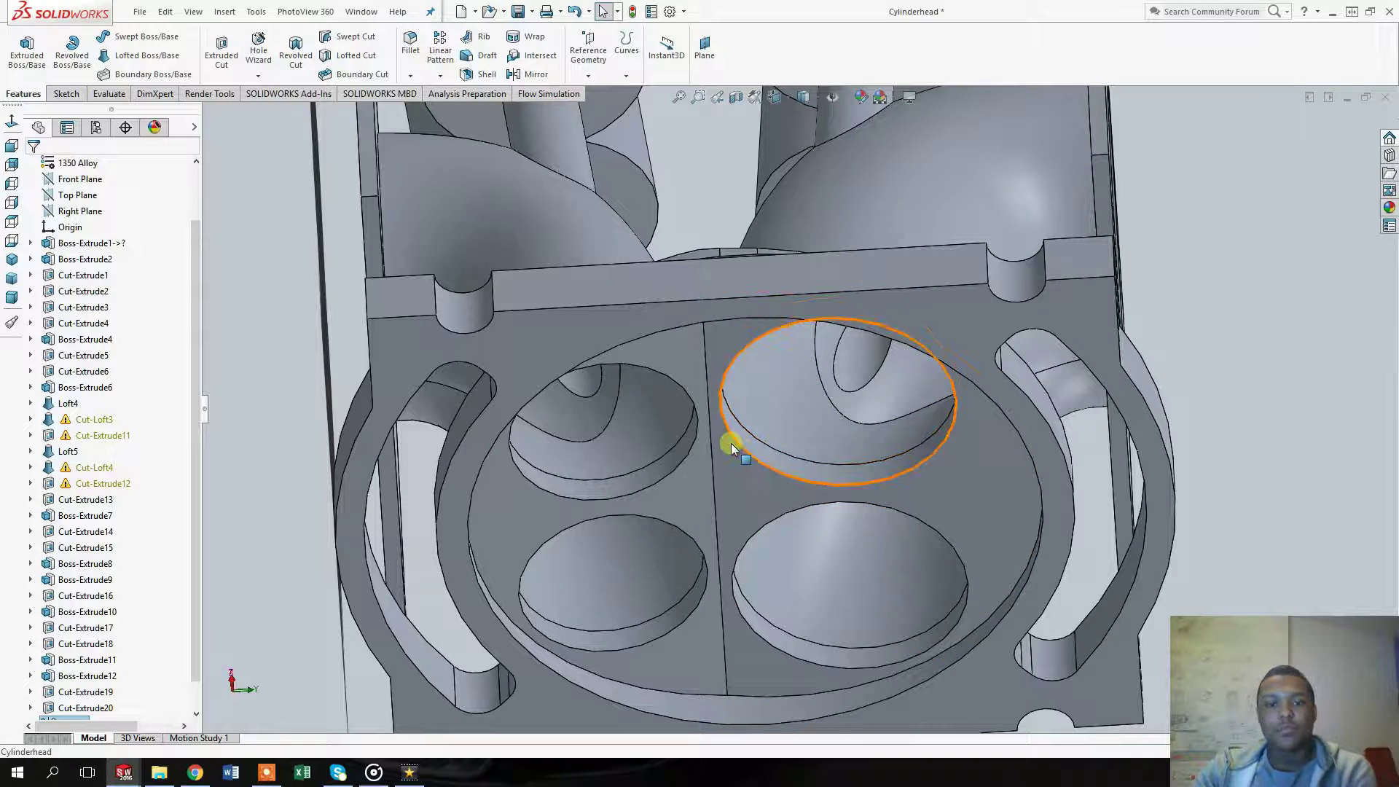
{"action": "left_click", "coordinate": [770, 484]}
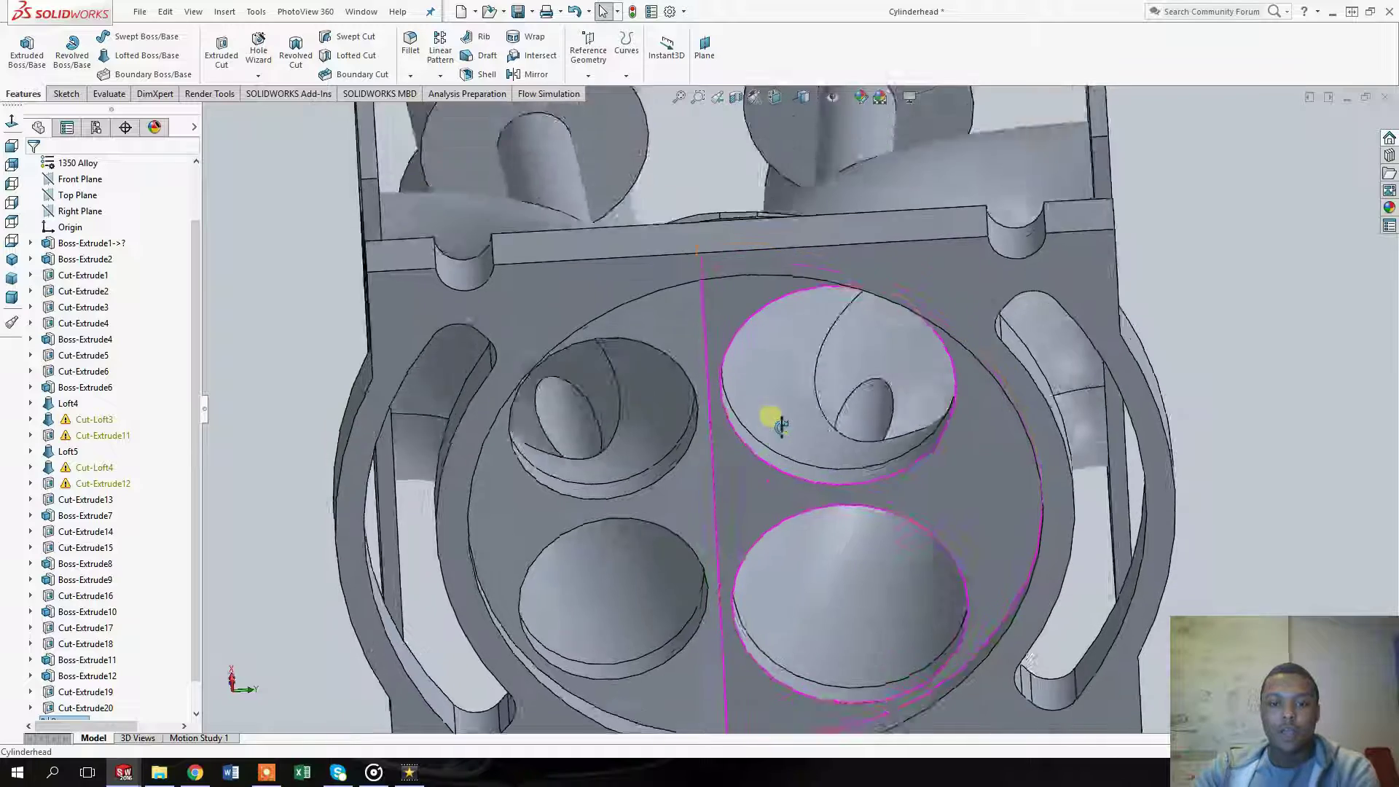